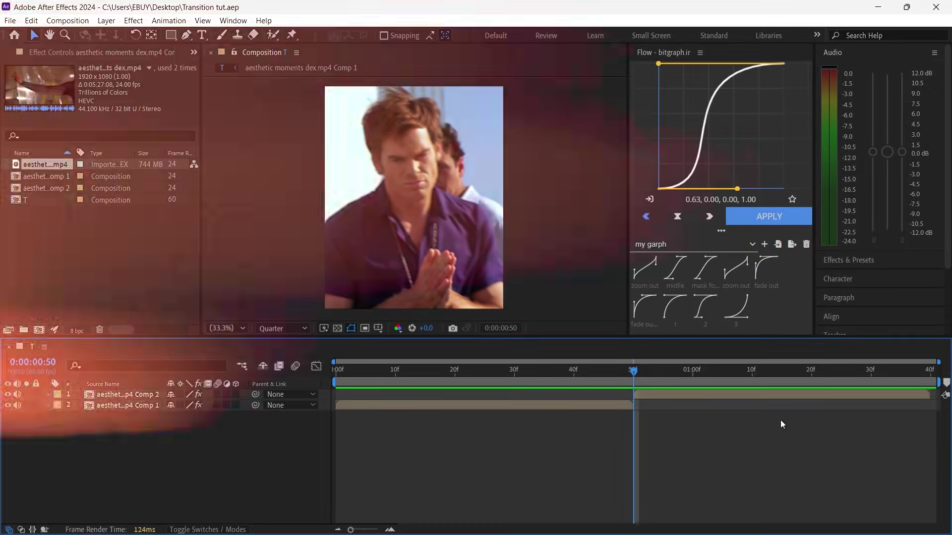
- Add an adjustment layer above both clips with the playhead on the cut at 0:00:00:50
{"action": "key", "text": "Home"}
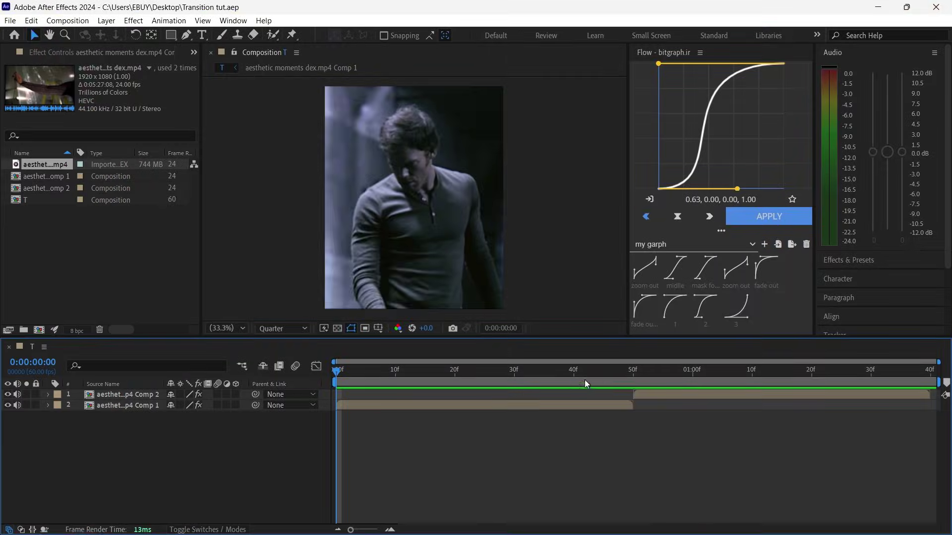
{"action": "left_click_drag", "start_coordinate": [584, 379], "coordinate": [637, 379]}
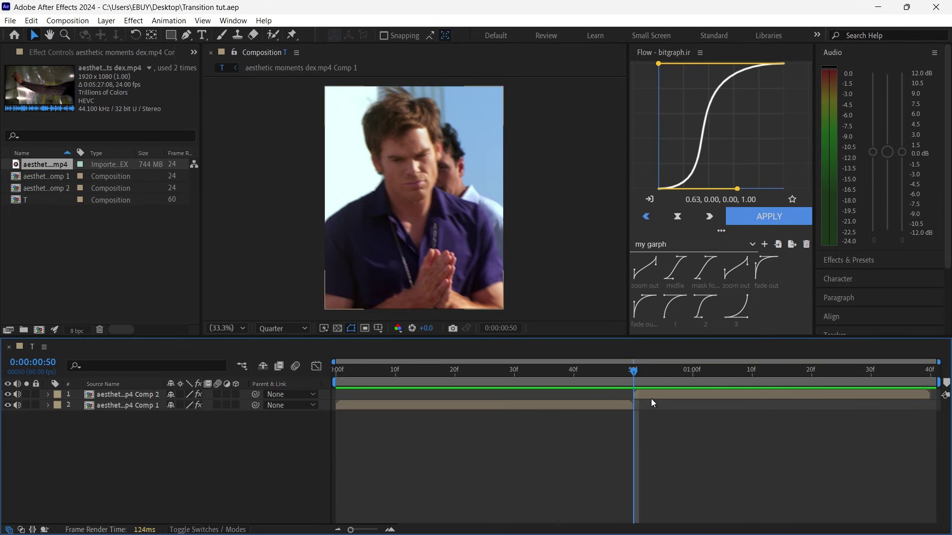
{"action": "key", "text": "ctrl+alt+y"}
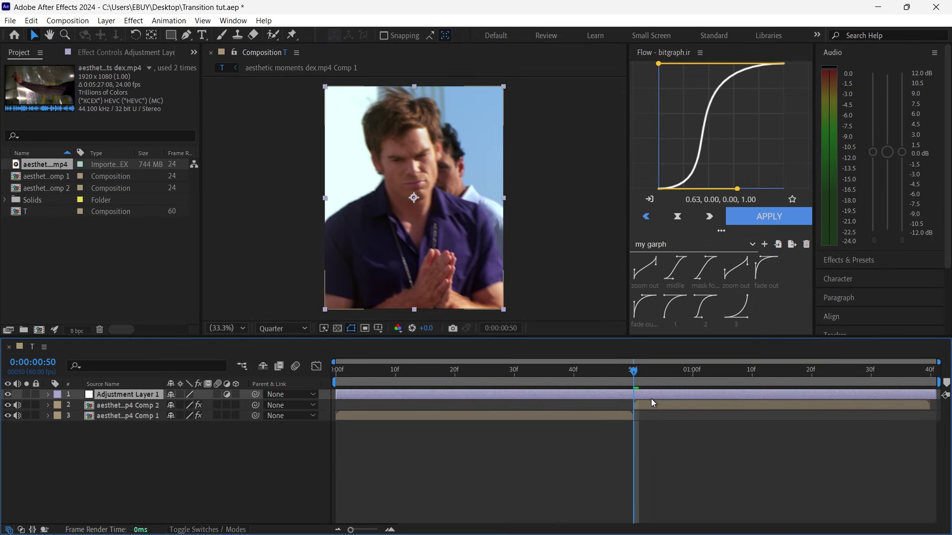
- Trim the start of the adjustment layer to 0:00:00:35, 15 frames before the cut
{"action": "key", "text": "shift+Page_Up"}
{"action": "key", "text": "Page_Up"}
{"action": "key", "text": "Page_Up"}
{"action": "key", "text": "Page_Up"}
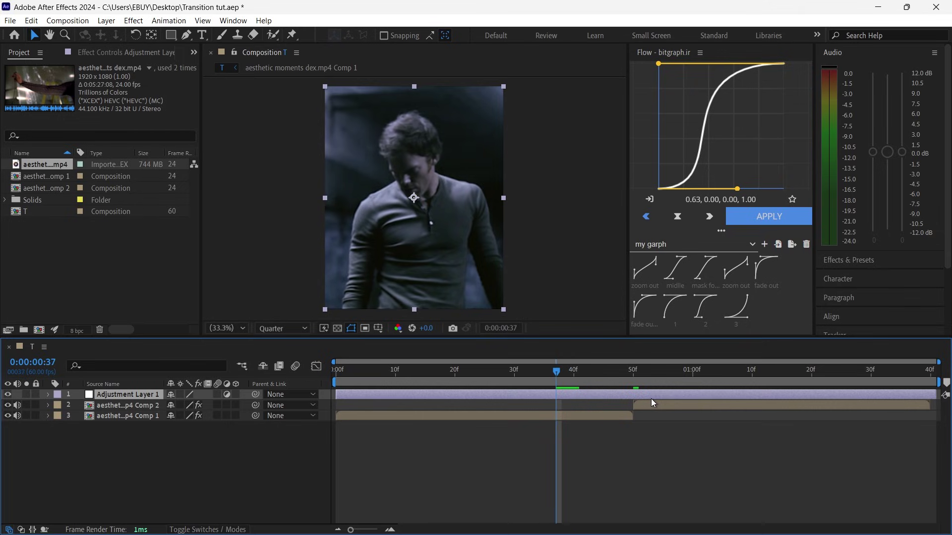
{"action": "key", "text": "Page_Up"}
{"action": "key", "text": "Page_Up"}
{"action": "key", "text": "alt+bracketleft"}
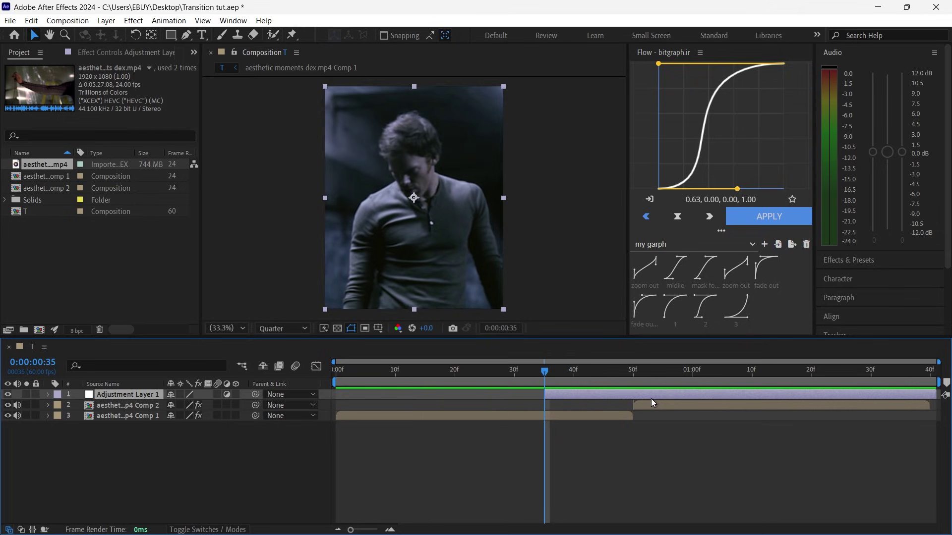
- Trim the end of the adjustment layer to 0:00:01:10, 20 frames after the cut
{"action": "key", "text": "shift+Page_Down"}
{"action": "key", "text": "Page_Down"}
{"action": "key", "text": "Page_Down"}
{"action": "key", "text": "Page_Down"}
{"action": "key", "text": "Page_Down"}
{"action": "key", "text": "Page_Down"}
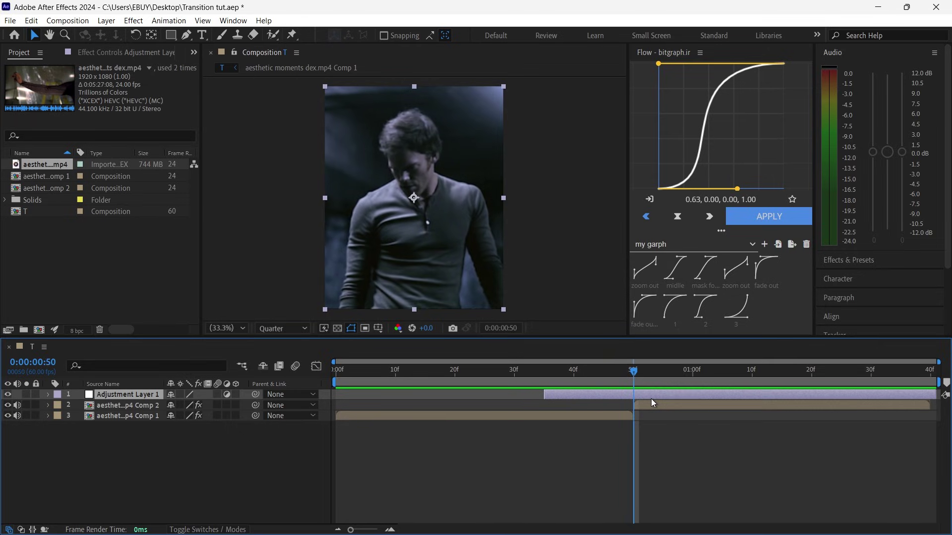
{"action": "key", "text": "shift+Page_Down"}
{"action": "key", "text": "shift+Page_Down"}
{"action": "key", "text": "alt+bracketright"}
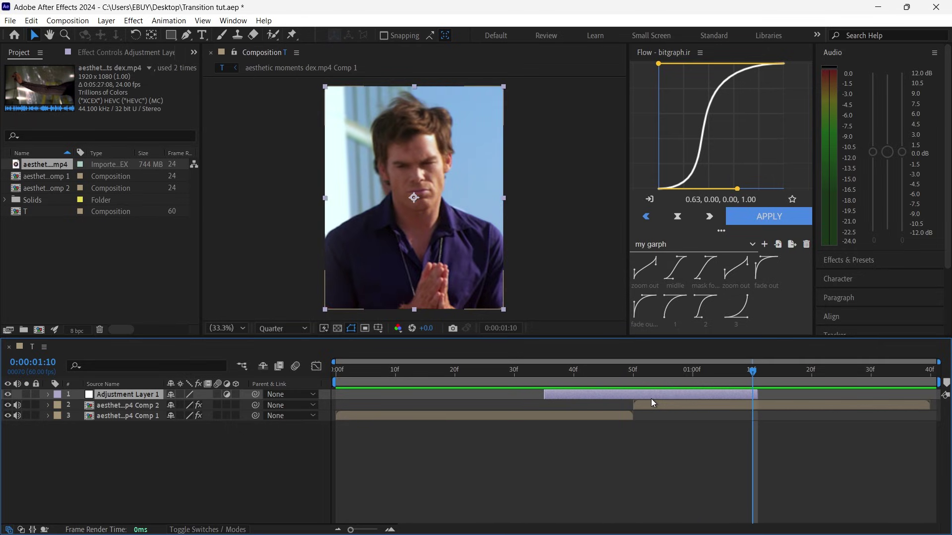
{"action": "left_click_drag", "start_coordinate": [756, 394], "coordinate": [750, 393]}
- Return the playhead to the cut at 0:00:00:50 and apply BCC Lens Blur OBS to the adjustment layer
{"action": "left_click", "coordinate": [641, 380]}
{"action": "key", "text": "shift+Page_Up"}
{"action": "key", "text": "shift+Page_Up"}
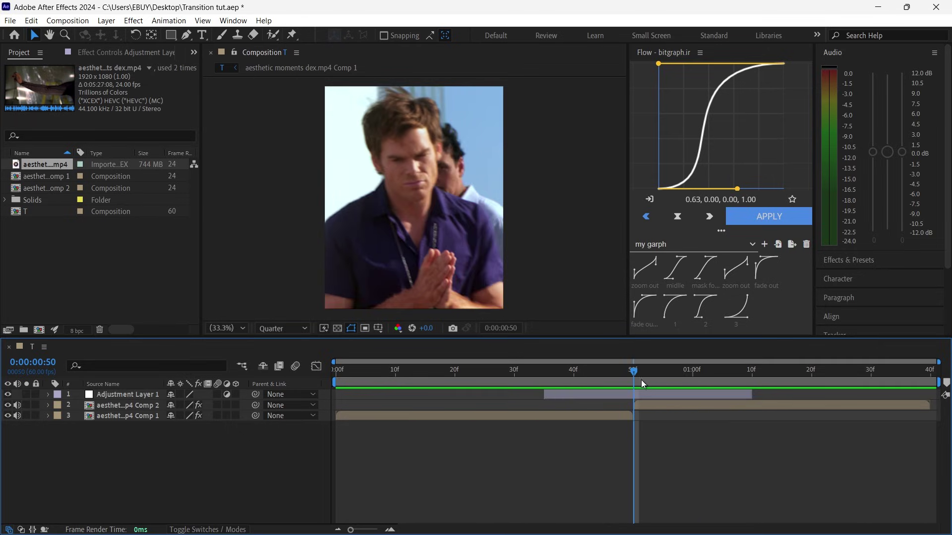
{"action": "left_click", "coordinate": [852, 260]}
{"action": "left_click", "coordinate": [866, 85]}
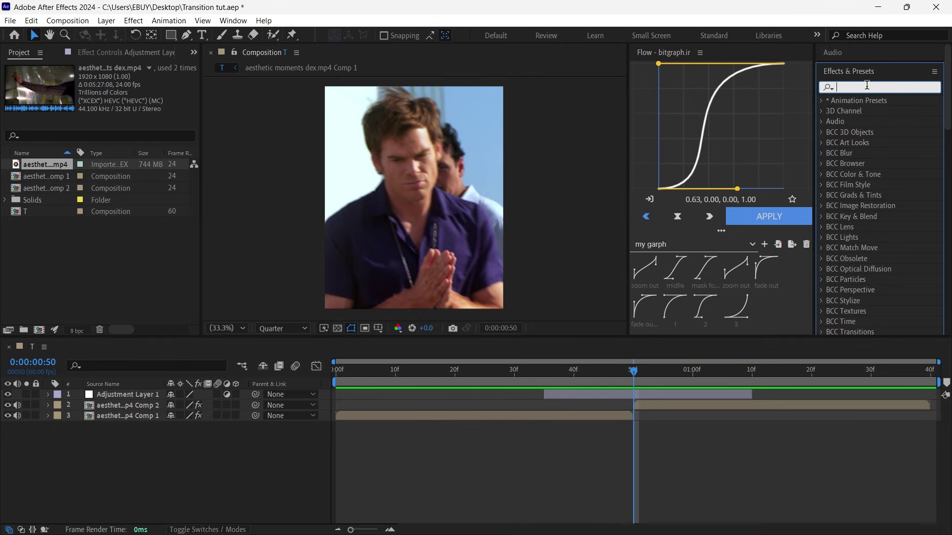
{"action": "type", "text": "bcc lens bl"}
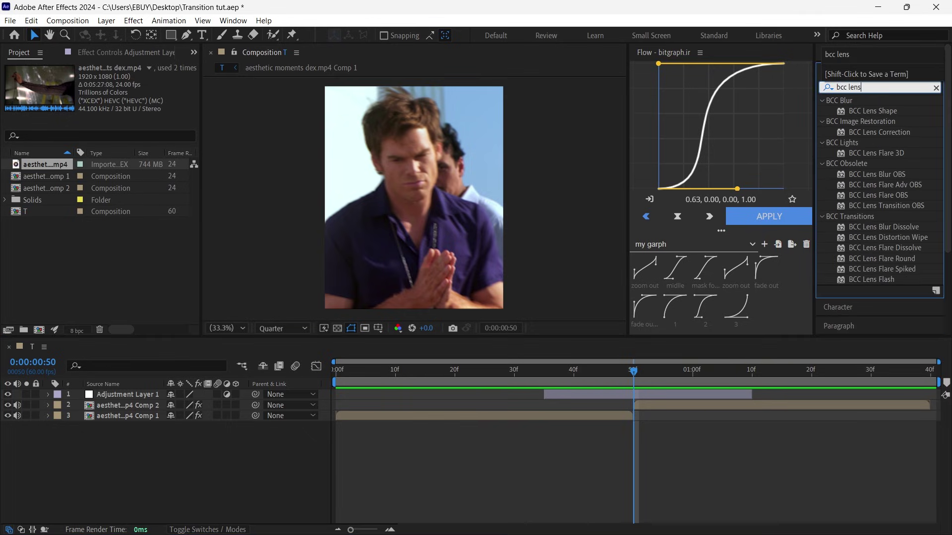
{"action": "left_click_drag", "start_coordinate": [876, 111], "coordinate": [637, 397]}
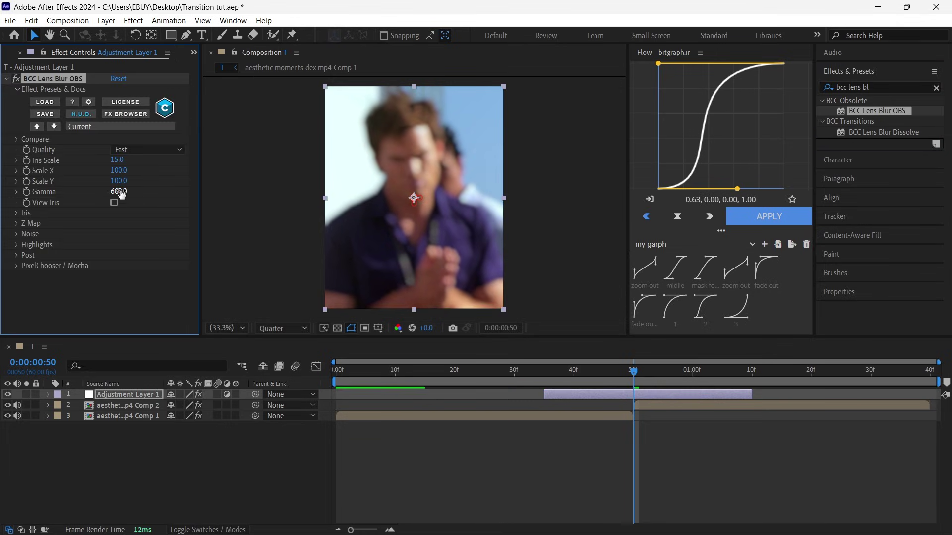
- Set the lens blur's Gamma to 1000 and its Iris Shape to 3 Sides
{"action": "left_click_drag", "start_coordinate": [118, 192], "coordinate": [573, 206]}
{"action": "left_click", "coordinate": [17, 213]}
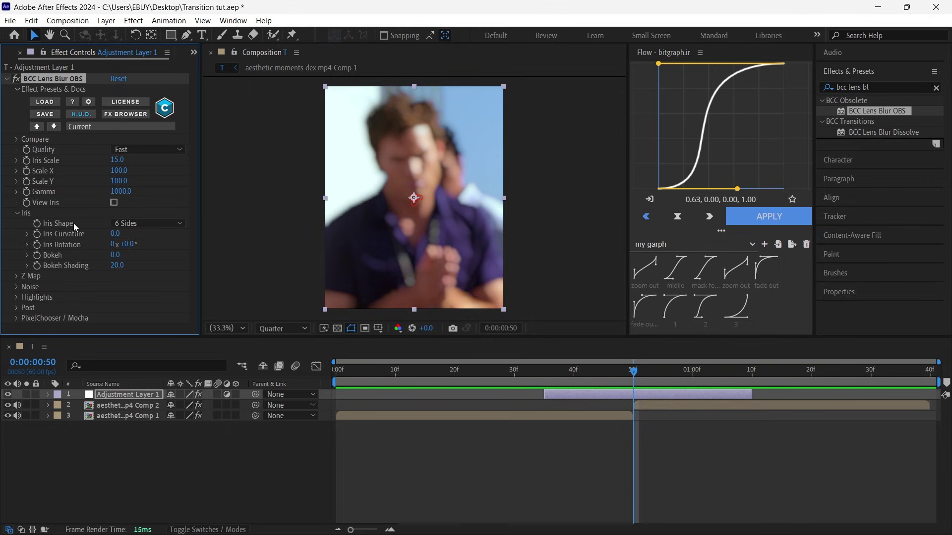
{"action": "left_click", "coordinate": [127, 222]}
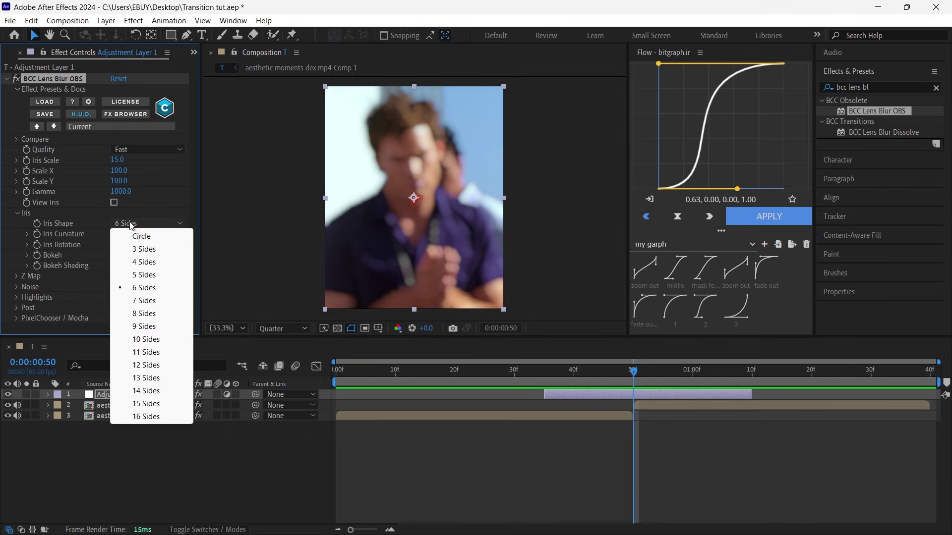
{"action": "left_click", "coordinate": [131, 248]}
{"action": "left_click_drag", "start_coordinate": [143, 245], "coordinate": [163, 228]}
{"action": "key", "text": "ctrl+z"}
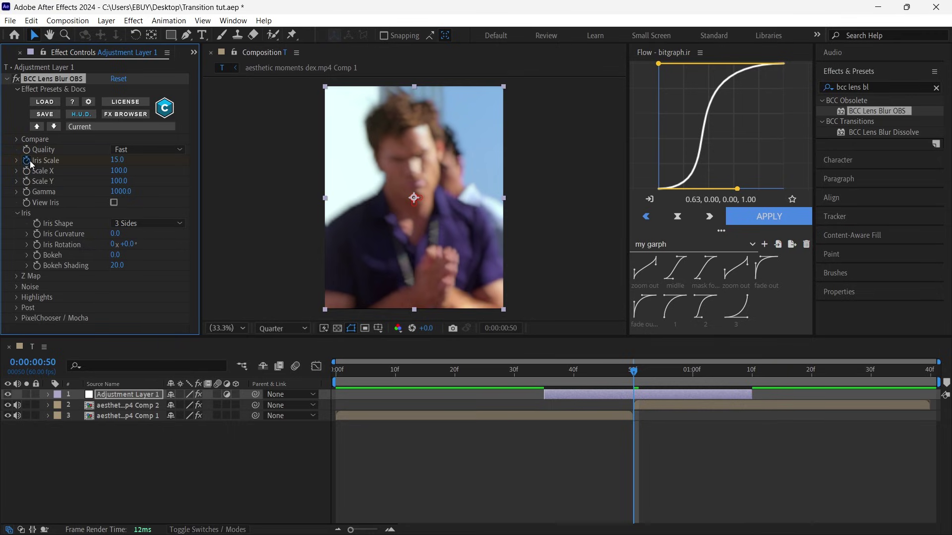
- Keyframe the lens blur's Iris Scale at 15 on the cut and 0 at the adjustment layer's start and end
{"action": "key", "text": "u"}
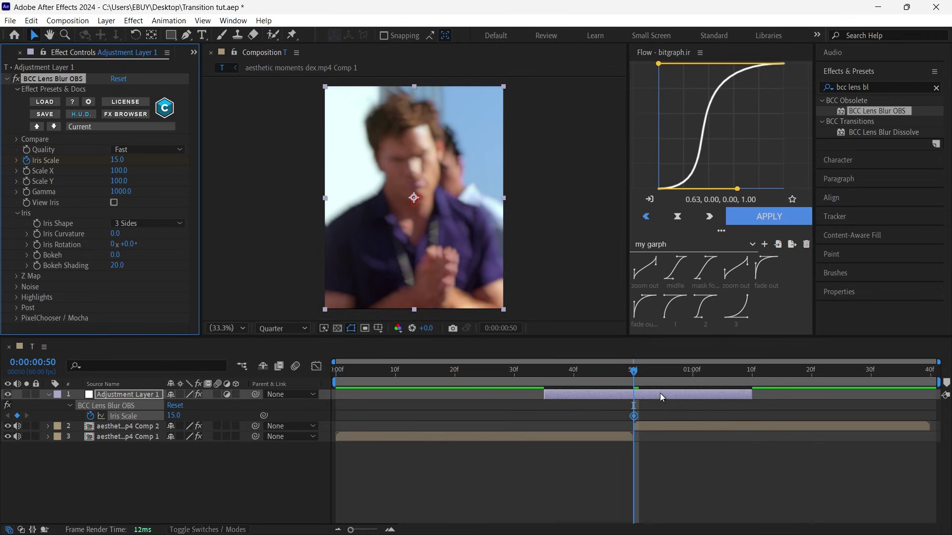
{"action": "left_click_drag", "start_coordinate": [632, 382], "coordinate": [753, 399]}
{"action": "left_click", "coordinate": [119, 161]}
{"action": "type", "text": "0"}
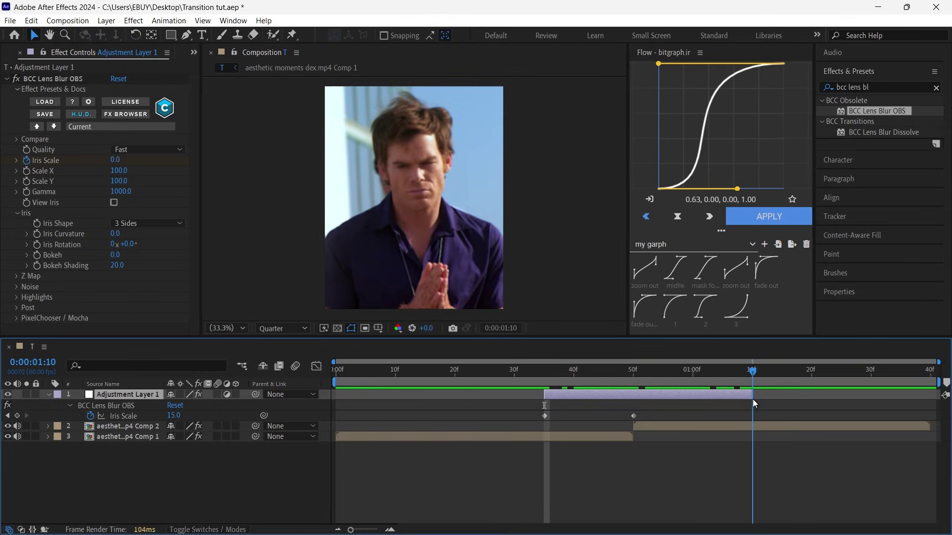
{"action": "left_click_drag", "start_coordinate": [100, 161], "coordinate": [3, 193]}
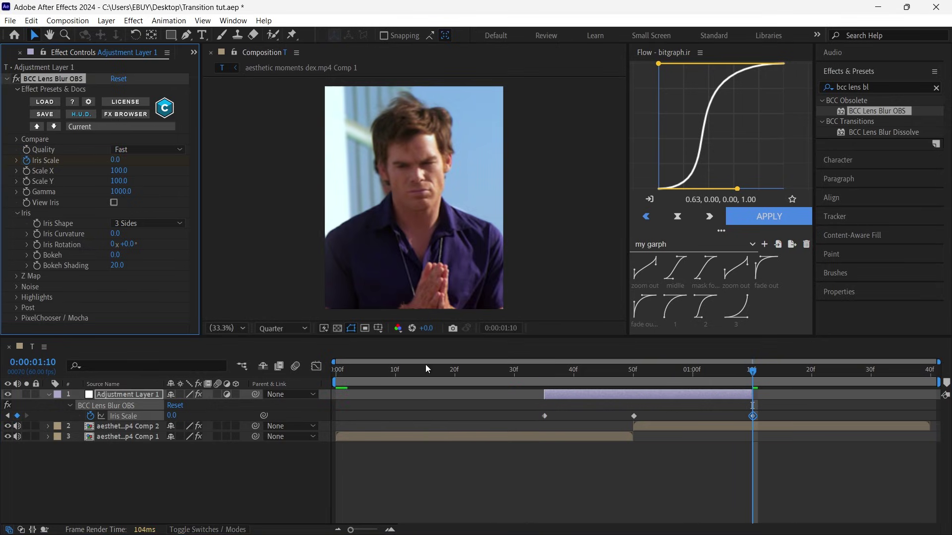
- Ease the three Iris Scale keyframes and shape their speed graph into a sharp spike on either side of the cut
{"action": "left_click", "coordinate": [487, 411]}
{"action": "left_click_drag", "start_coordinate": [822, 415], "coordinate": [395, 413]}
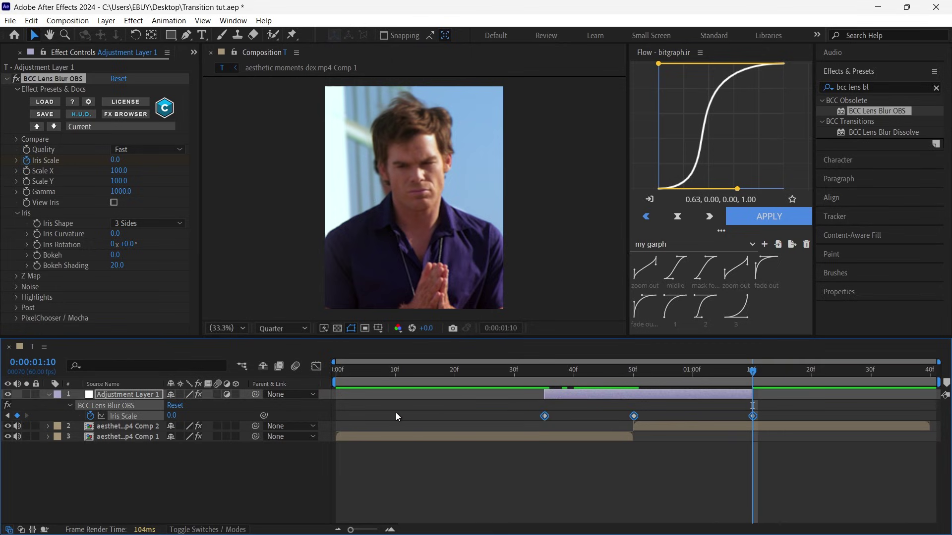
{"action": "left_click", "coordinate": [316, 366]}
{"action": "left_click_drag", "start_coordinate": [498, 422], "coordinate": [623, 469]}
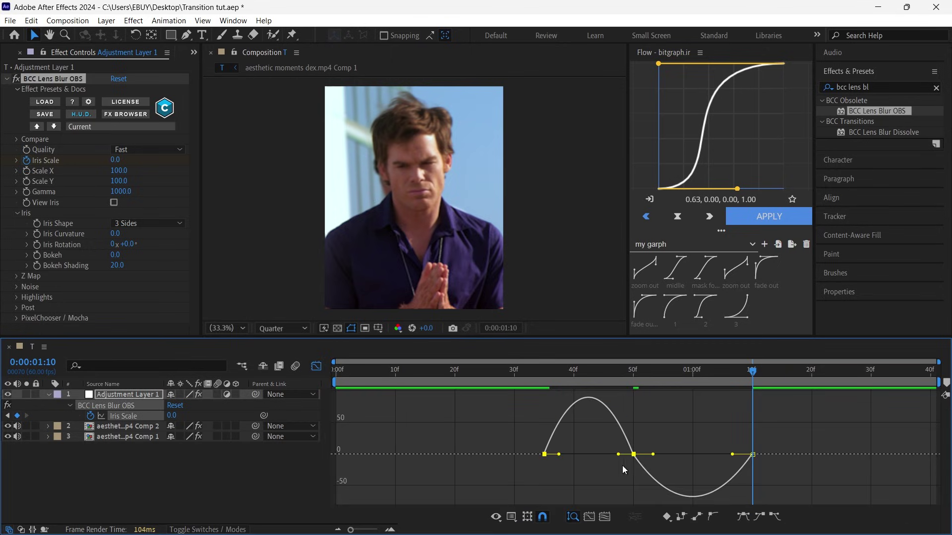
{"action": "left_click_drag", "start_coordinate": [559, 454], "coordinate": [621, 456]}
{"action": "left_click_drag", "start_coordinate": [811, 433], "coordinate": [614, 466]}
{"action": "left_click_drag", "start_coordinate": [732, 454], "coordinate": [659, 478]}
{"action": "left_click_drag", "start_coordinate": [671, 441], "coordinate": [616, 455]}
{"action": "mouse_move", "coordinate": [655, 415]}
{"action": "left_mouse_down"}
{"action": "mouse_move", "coordinate": [625, 429]}
{"action": "mouse_move", "coordinate": [655, 425]}
{"action": "left_mouse_up"}
{"action": "left_click", "coordinate": [600, 415]}
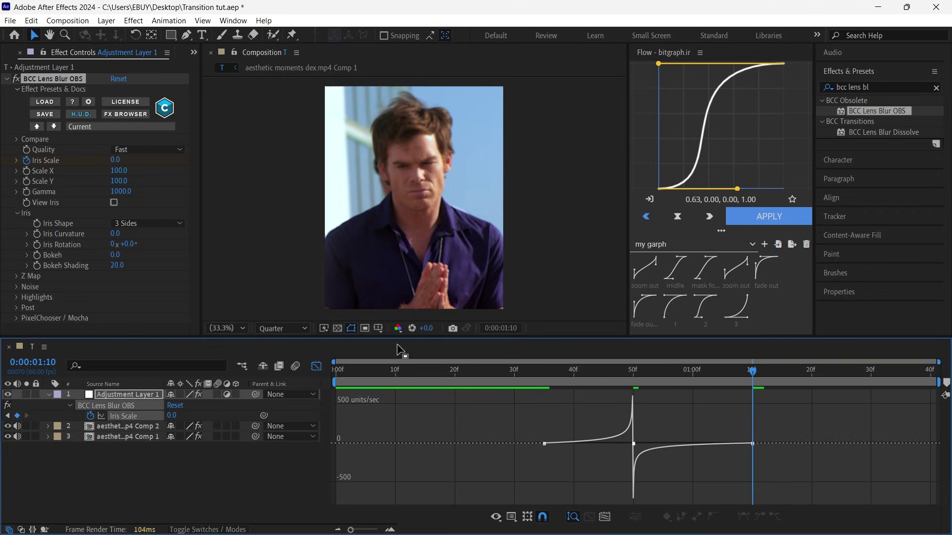
{"action": "left_click", "coordinate": [317, 365]}
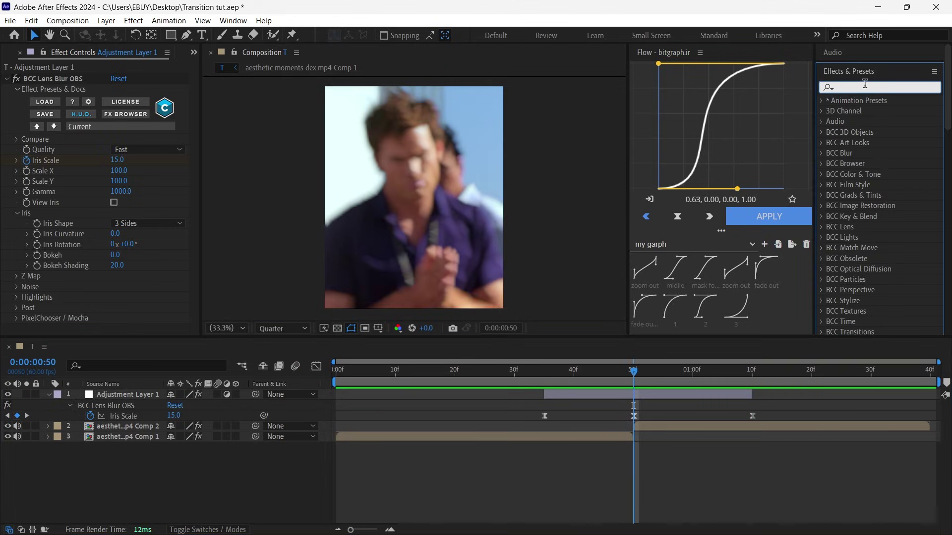
- Find the S_Shake effect and apply it to the adjustment layer
{"action": "type", "text": "s"}
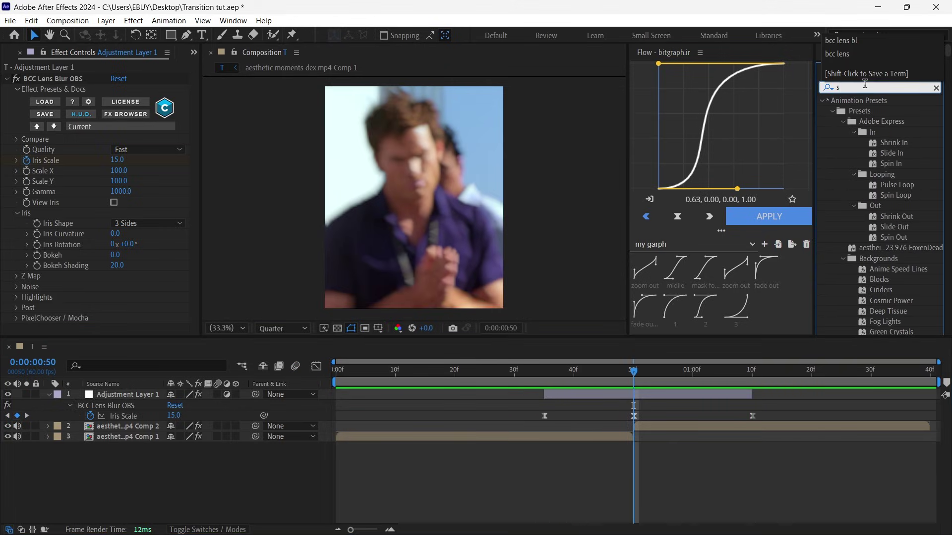
{"action": "type", "text": "_shake"}
{"action": "left_click_drag", "start_coordinate": [873, 110], "coordinate": [645, 394]}
- Keyframe S_Shake's Amplitude at 0.85 on the cut and 0 at the adjustment layer's start and end, and set Frequency to 10
{"action": "left_click", "coordinate": [26, 164]}
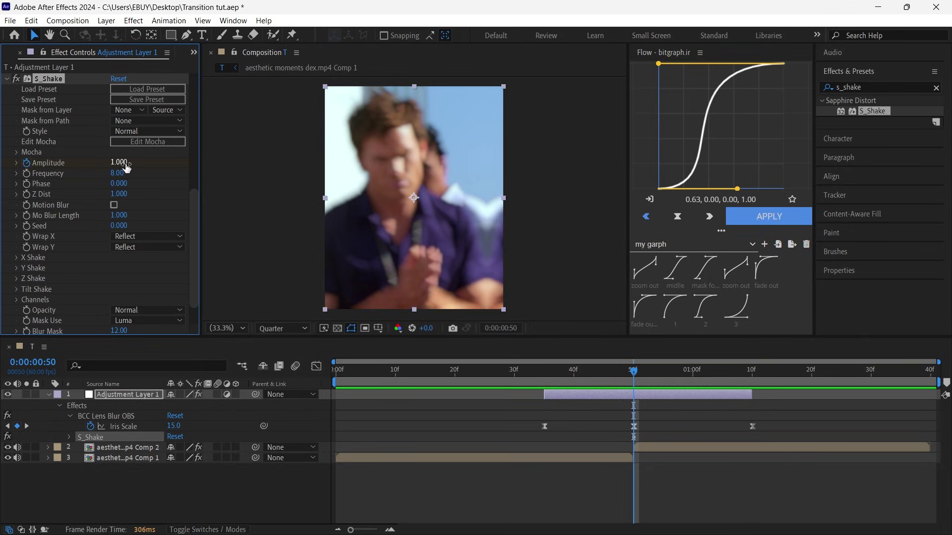
{"action": "left_click", "coordinate": [125, 163]}
{"action": "key", "text": "Return"}
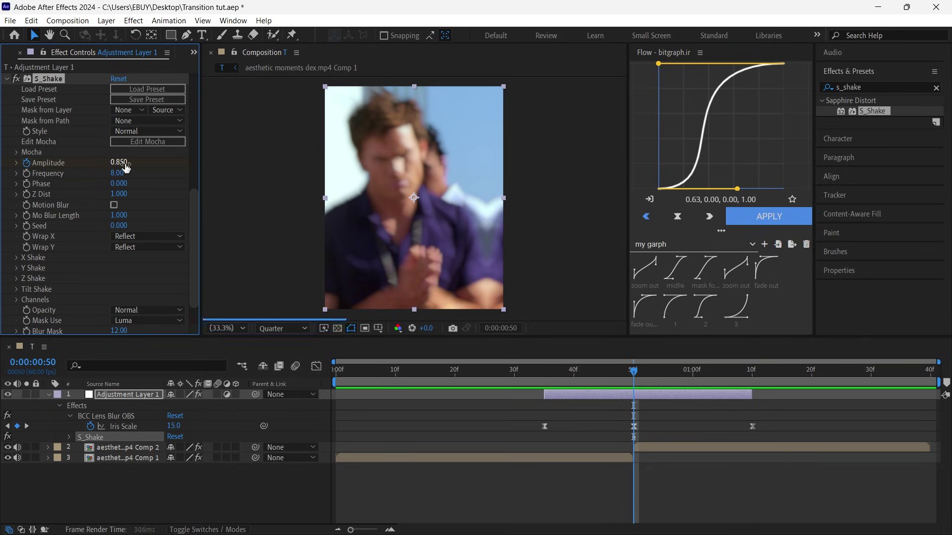
{"action": "left_click", "coordinate": [546, 382]}
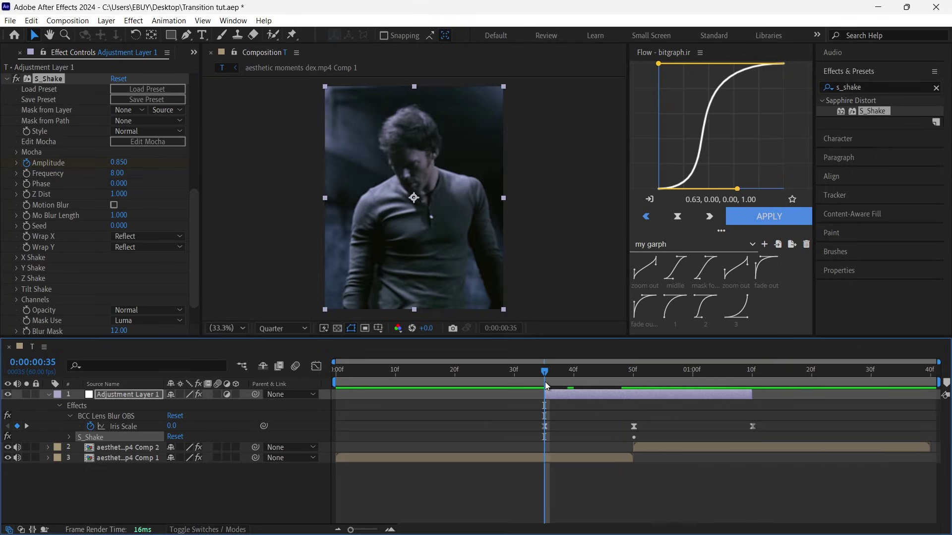
{"action": "key", "text": "u"}
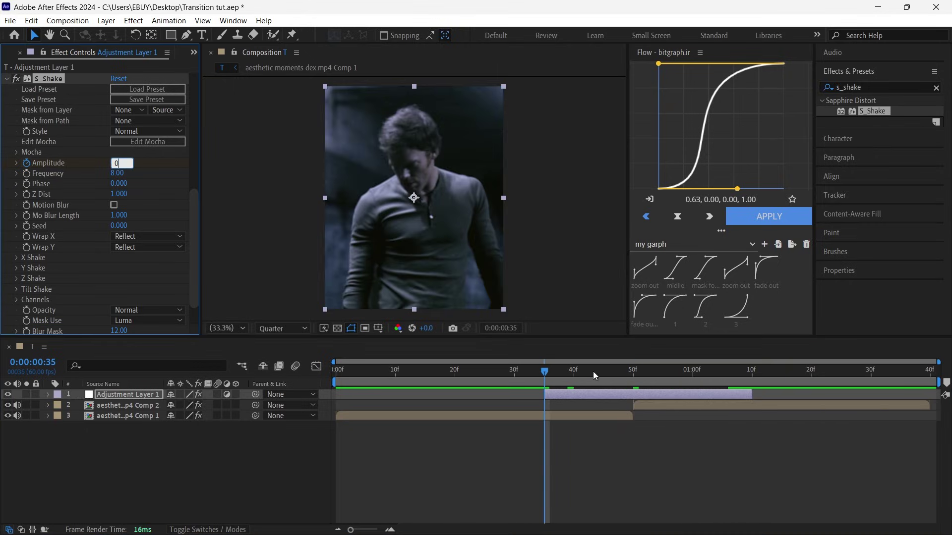
{"action": "left_click_drag", "start_coordinate": [659, 381], "coordinate": [755, 382]}
{"action": "left_click", "coordinate": [120, 162]}
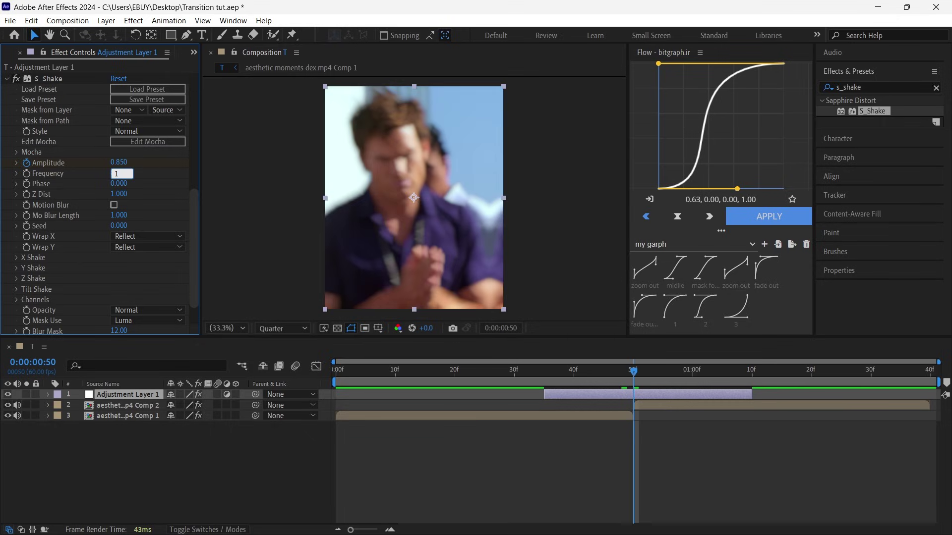
{"action": "key", "text": "Return"}
{"action": "key", "text": "u"}
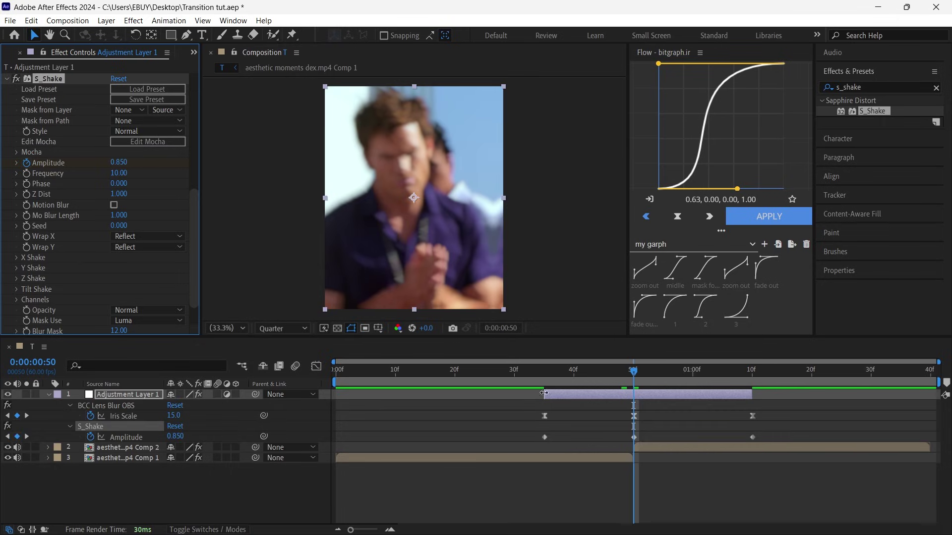
- Ease the three Amplitude keyframes and shape their speed graph so the shake peaks sharply at the cut
{"action": "left_click_drag", "start_coordinate": [792, 430], "coordinate": [490, 436]}
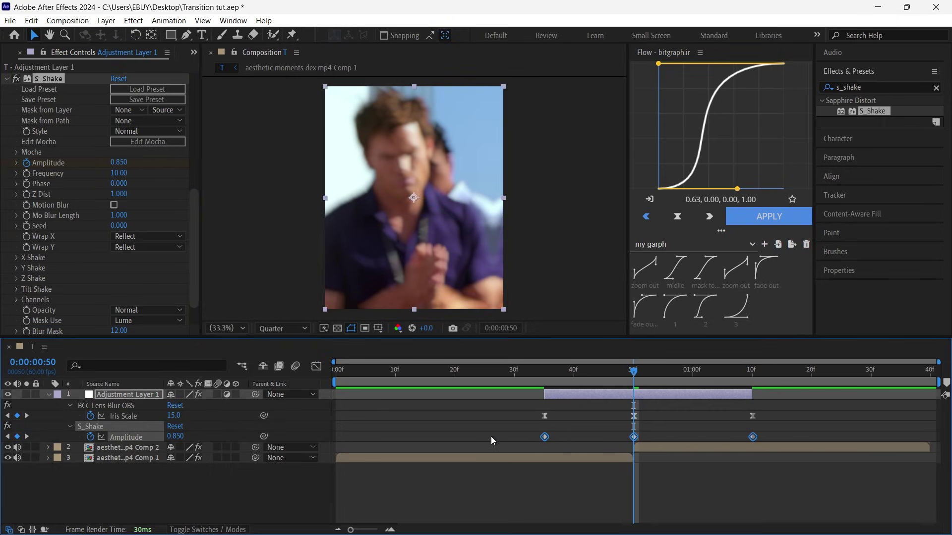
{"action": "key", "text": "F9"}
{"action": "left_click", "coordinate": [315, 367]}
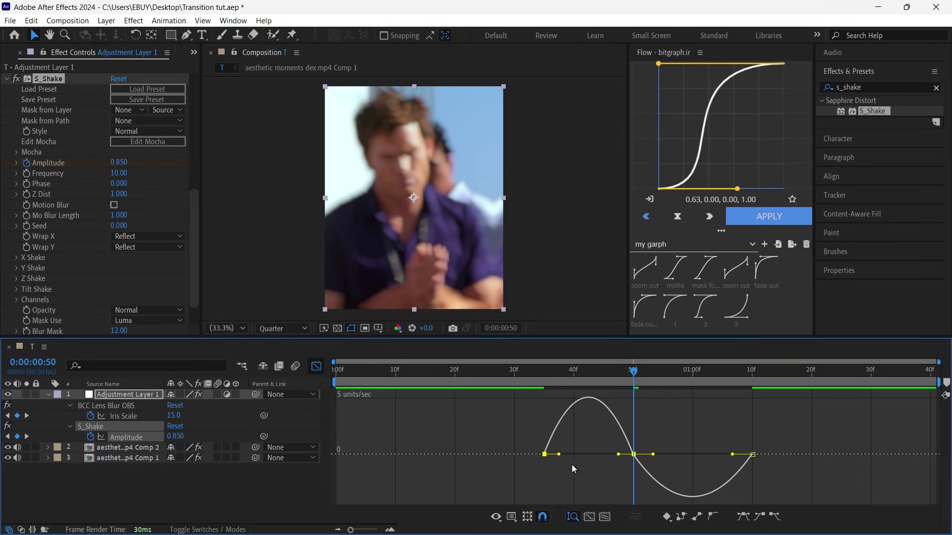
{"action": "left_click_drag", "start_coordinate": [559, 454], "coordinate": [632, 464]}
{"action": "key", "text": "ctrl+z"}
{"action": "left_click_drag", "start_coordinate": [506, 427], "coordinate": [657, 457]}
{"action": "left_click_drag", "start_coordinate": [775, 438], "coordinate": [634, 474]}
{"action": "left_click_drag", "start_coordinate": [668, 440], "coordinate": [625, 456]}
{"action": "left_click_drag", "start_coordinate": [666, 412], "coordinate": [653, 427]}
{"action": "left_click", "coordinate": [316, 366]}
{"action": "left_click", "coordinate": [535, 489]}
{"action": "key", "text": "u"}
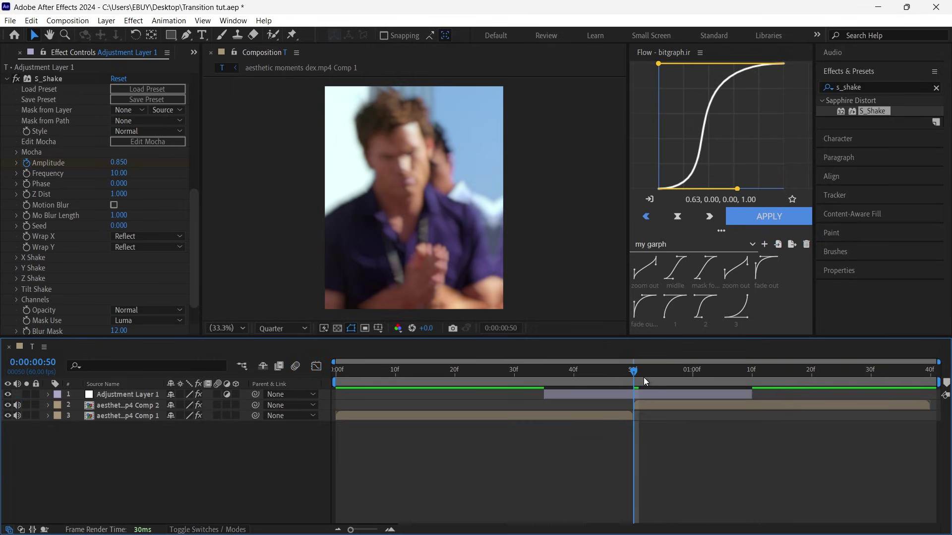
- Play back the composition from its beginning to preview the blur and shake transition
{"action": "left_click_drag", "start_coordinate": [636, 373], "coordinate": [259, 396]}
{"action": "left_click_drag", "start_coordinate": [336, 396], "coordinate": [455, 396]}
{"action": "key", "text": "space"}
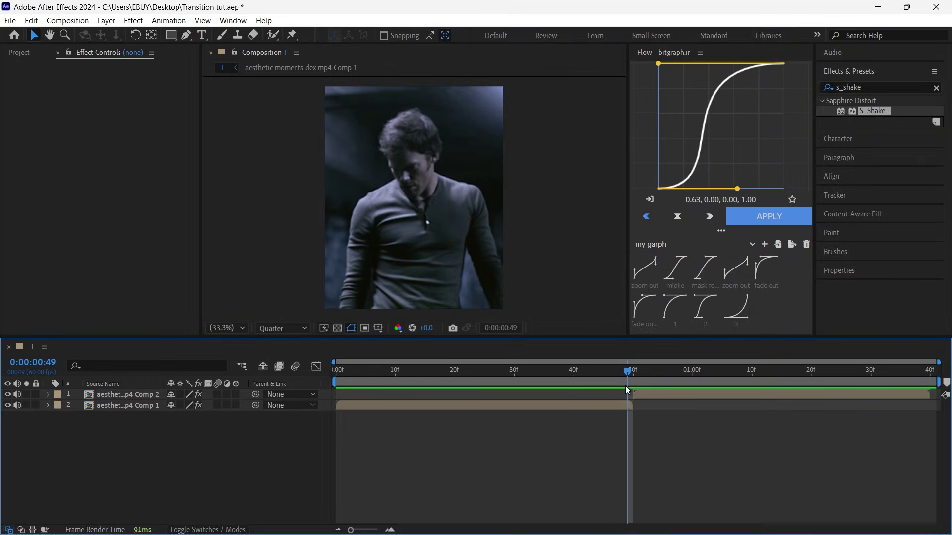
- Duplicate the first clip's layer, freeze the copy on frame 0:00:00:49 and make it span the second clip's duration
{"action": "left_click", "coordinate": [624, 403]}
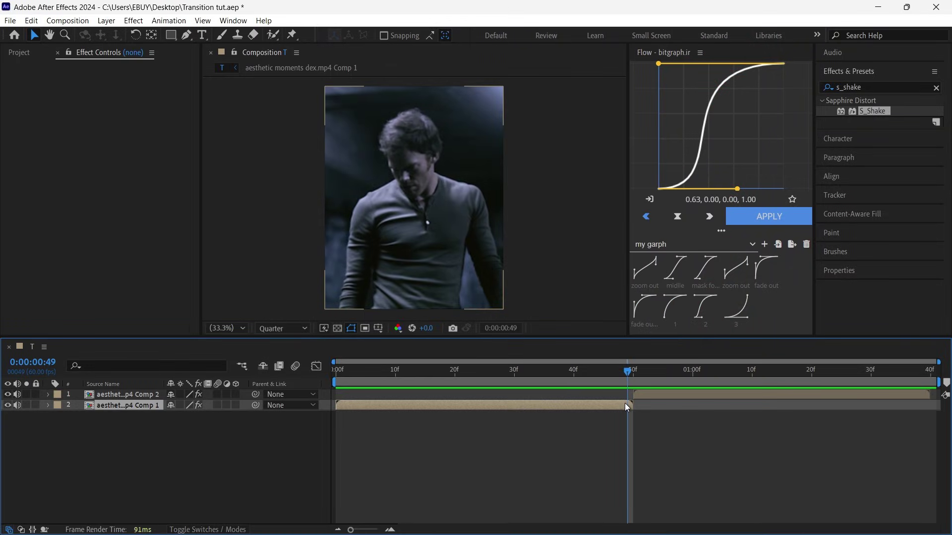
{"action": "key", "text": "ctrl+d"}
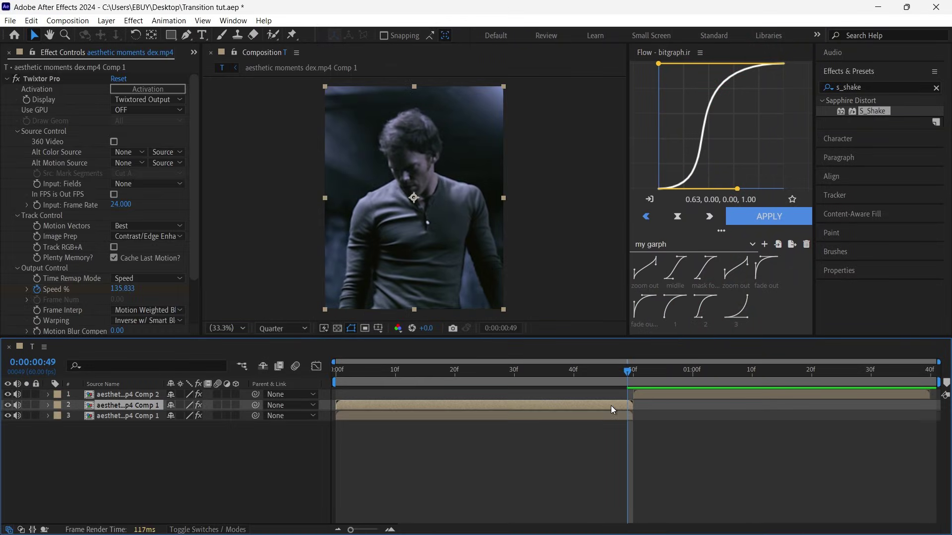
{"action": "right_click", "coordinate": [634, 406]}
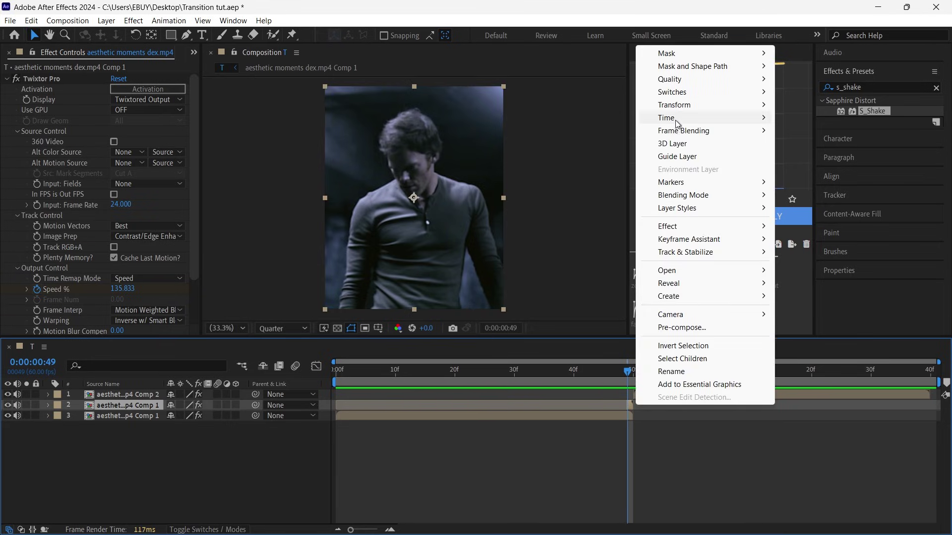
{"action": "mouse_move", "coordinate": [677, 123]}
{"action": "left_click", "coordinate": [840, 158]}
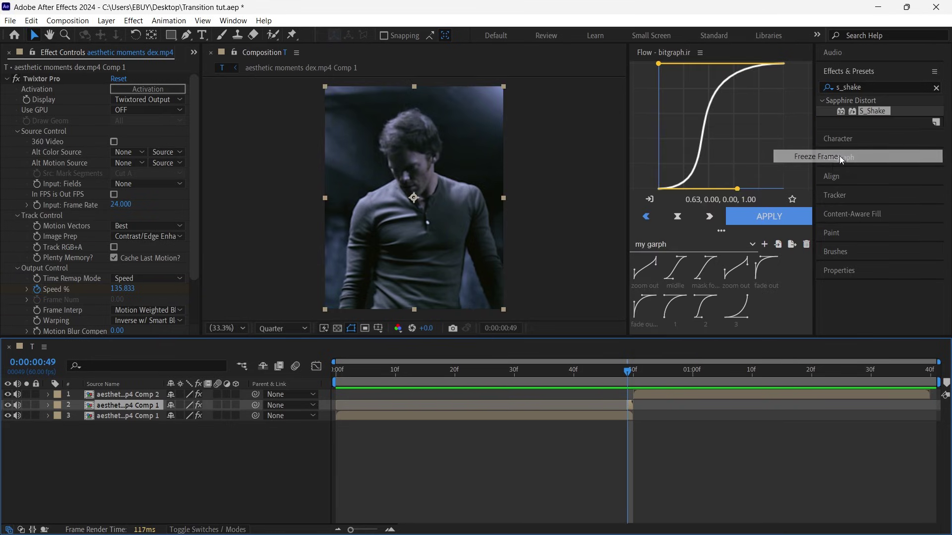
{"action": "left_click_drag", "start_coordinate": [632, 407], "coordinate": [637, 405]}
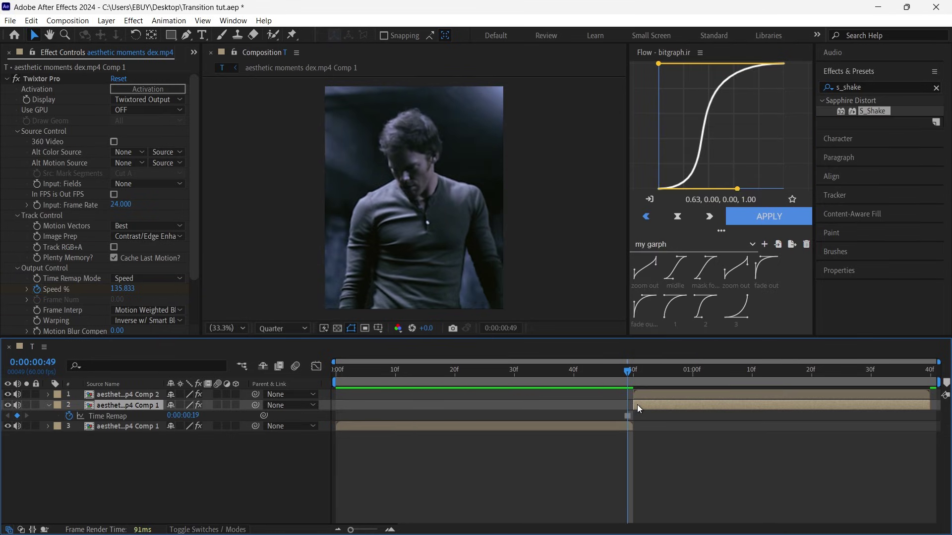
- Pre-compose the first clip together with its freeze-frame copy
{"action": "left_click", "coordinate": [625, 423]}
{"action": "key", "text": "ctrl+shift+c"}
{"action": "left_click", "coordinate": [510, 339]}
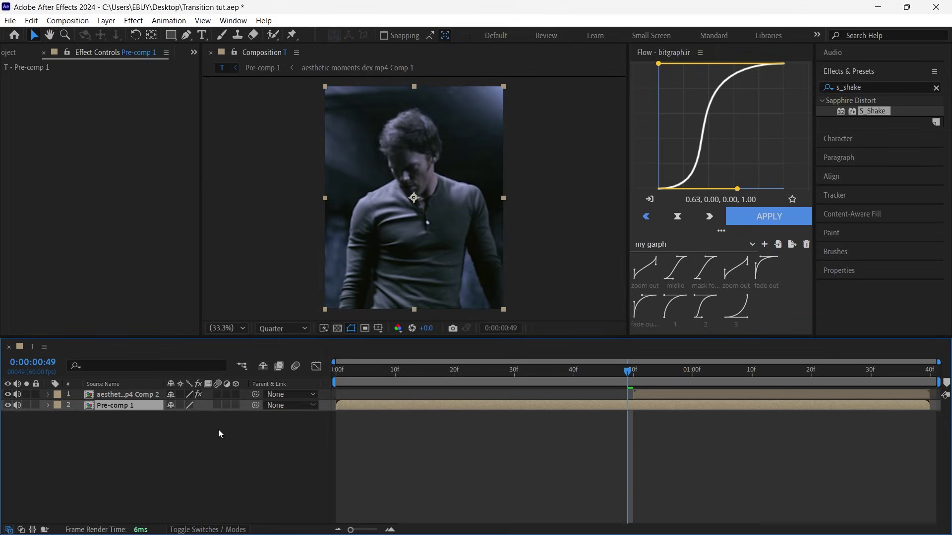
- Duplicate the second clip at 0:00:00:50, freeze the copy on its first frame and extend it back over the first clip's duration
{"action": "left_click_drag", "start_coordinate": [626, 380], "coordinate": [633, 379]}
{"action": "left_click", "coordinate": [640, 392]}
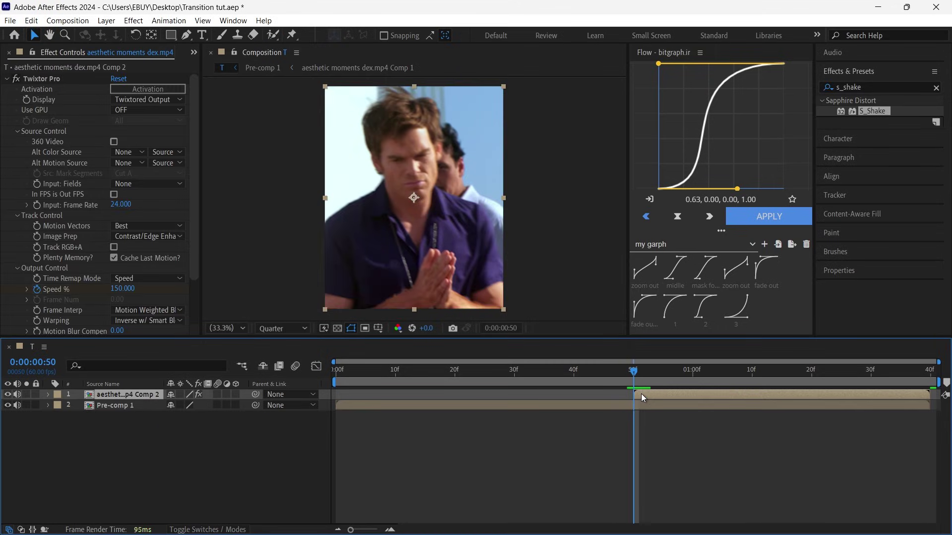
{"action": "key", "text": "ctrl+d"}
{"action": "left_click_drag", "start_coordinate": [639, 382], "coordinate": [639, 379]}
{"action": "key", "text": "Page_Up"}
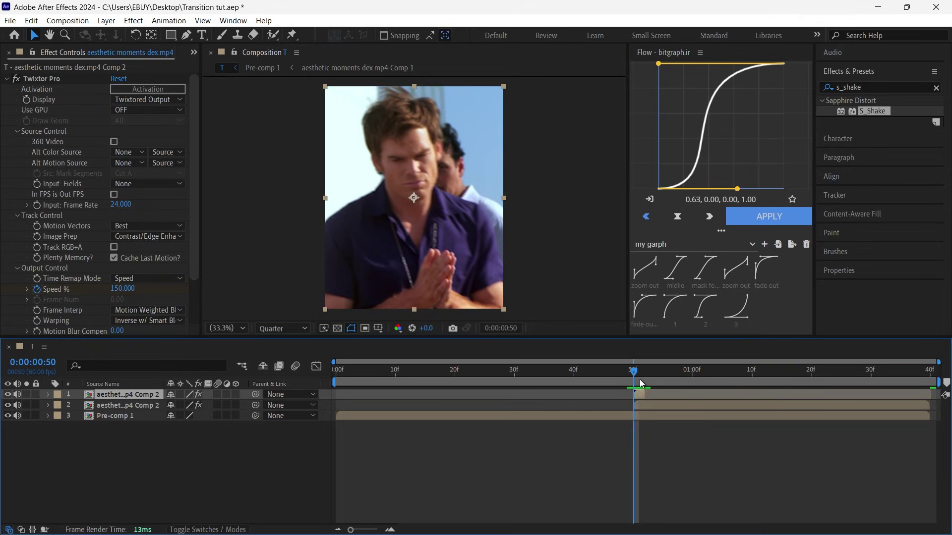
{"action": "right_click", "coordinate": [637, 395]}
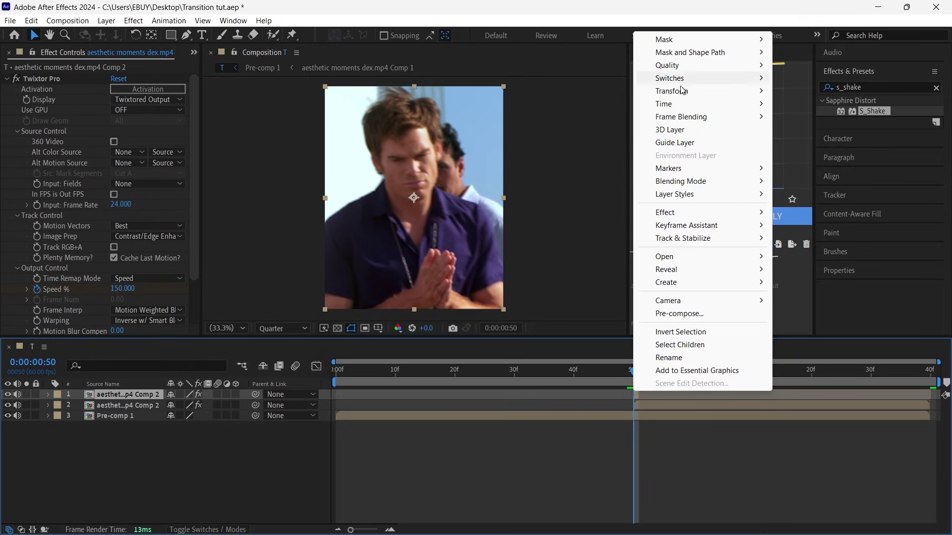
{"action": "mouse_move", "coordinate": [678, 105]}
{"action": "left_click", "coordinate": [813, 142]}
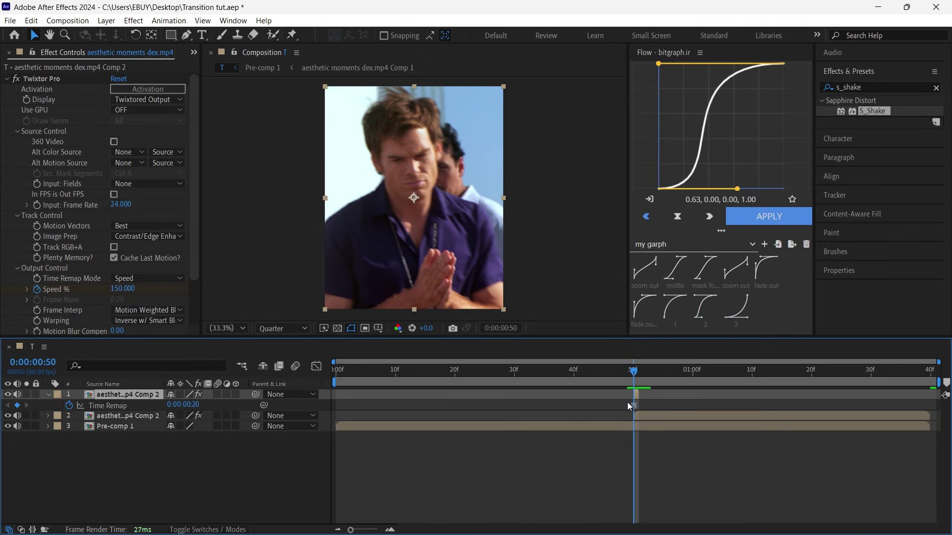
{"action": "left_click_drag", "start_coordinate": [633, 394], "coordinate": [374, 402]}
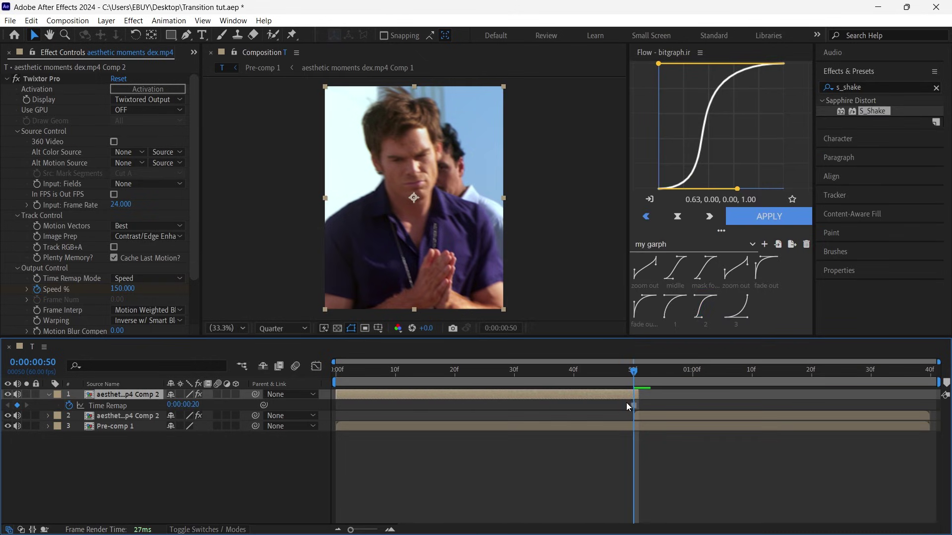
- Pre-compose the second clip together with its freeze-frame copy
{"action": "left_click", "coordinate": [646, 413], "text": "ctrl"}
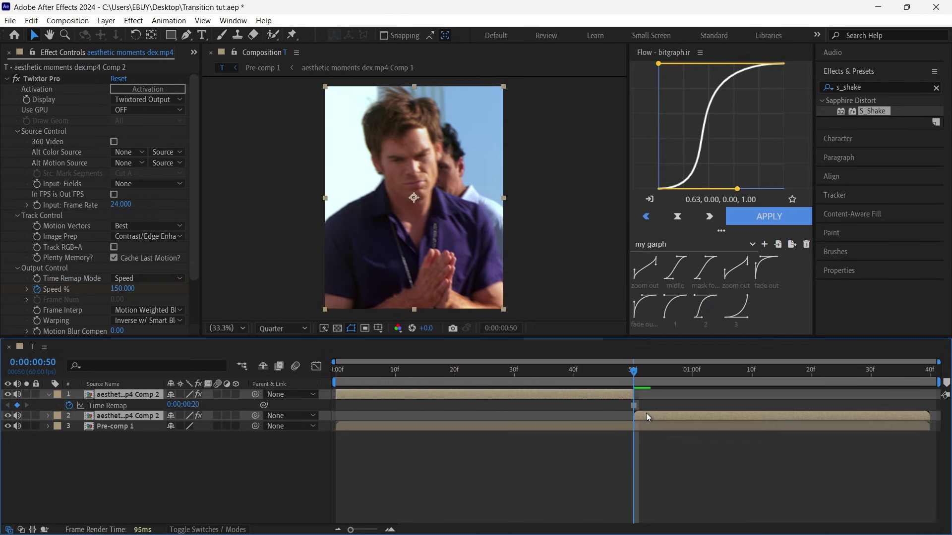
{"action": "key", "text": "ctrl+shift+c"}
{"action": "left_click", "coordinate": [510, 339]}
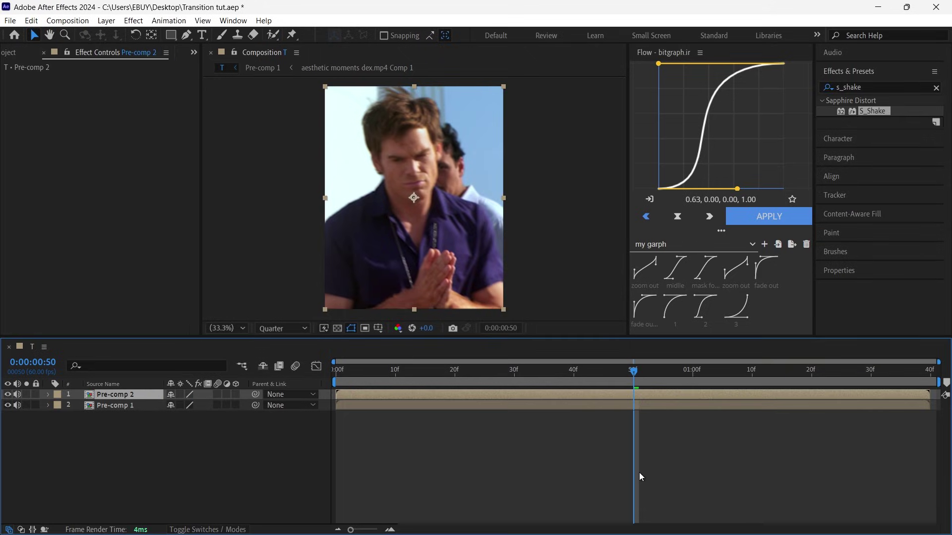
- Add a null object and parent both pre-comps to it
{"action": "right_click", "coordinate": [417, 295]}
{"action": "mouse_move", "coordinate": [461, 305]}
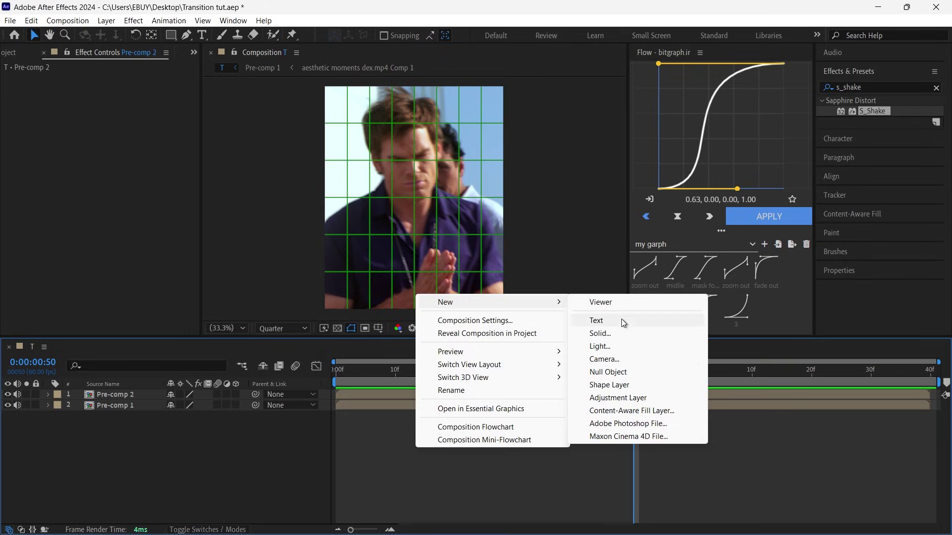
{"action": "left_click", "coordinate": [614, 371]}
{"action": "left_click", "coordinate": [396, 415], "text": "ctrl"}
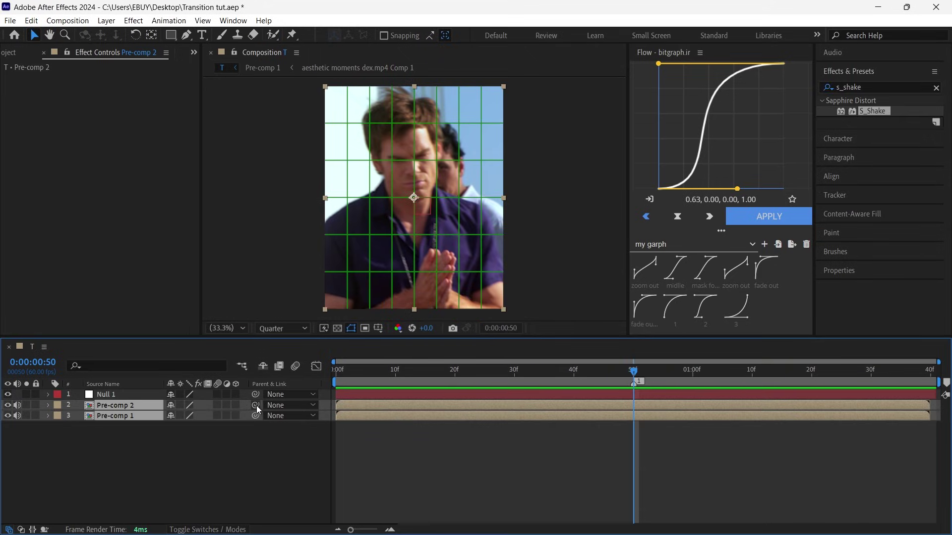
{"action": "left_click_drag", "start_coordinate": [256, 405], "coordinate": [101, 395]}
- Move Pre-comp 2 horizontally beside the first clip so its left edge meets the frame's right edge exactly
{"action": "left_click", "coordinate": [406, 193]}
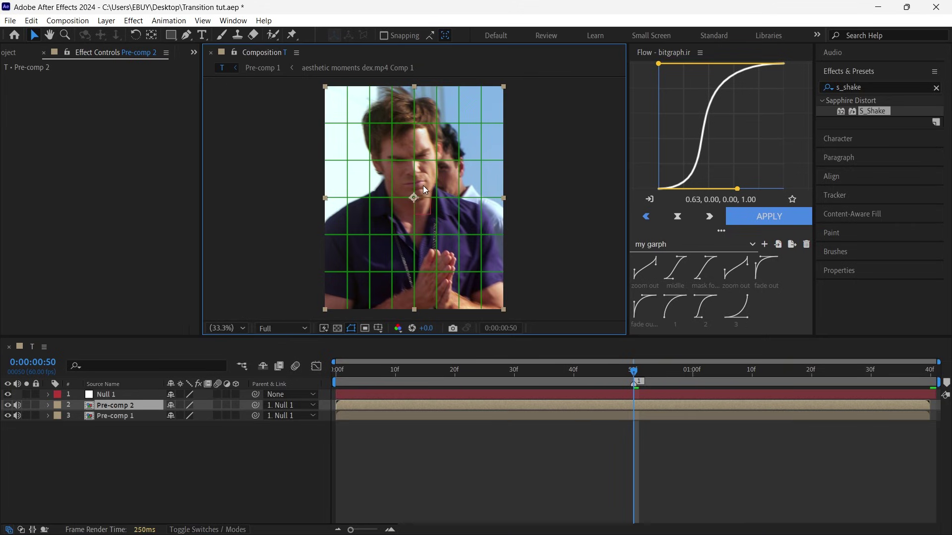
{"action": "left_click_drag", "start_coordinate": [423, 184], "coordinate": [592, 198]}
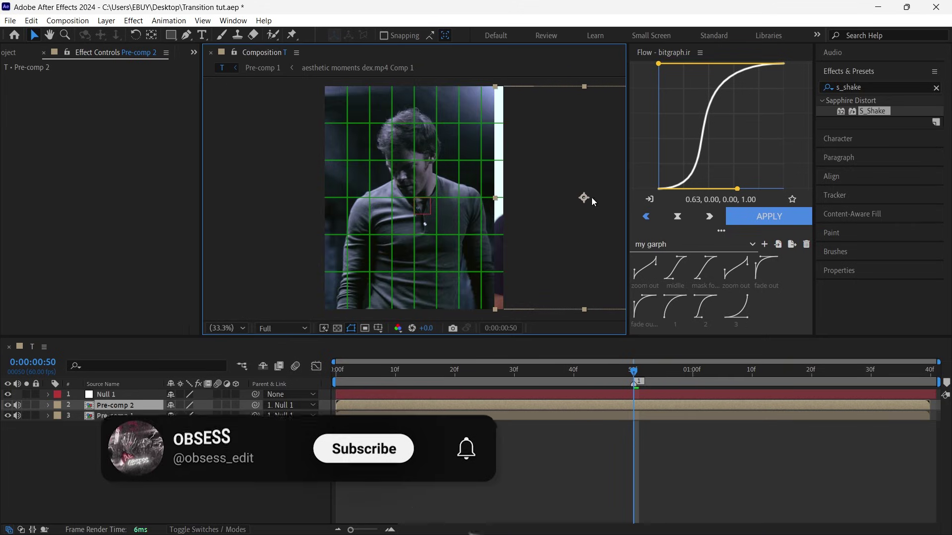
{"action": "scroll", "coordinate": [506, 196], "scroll_direction": "up", "scroll_amount": 4}
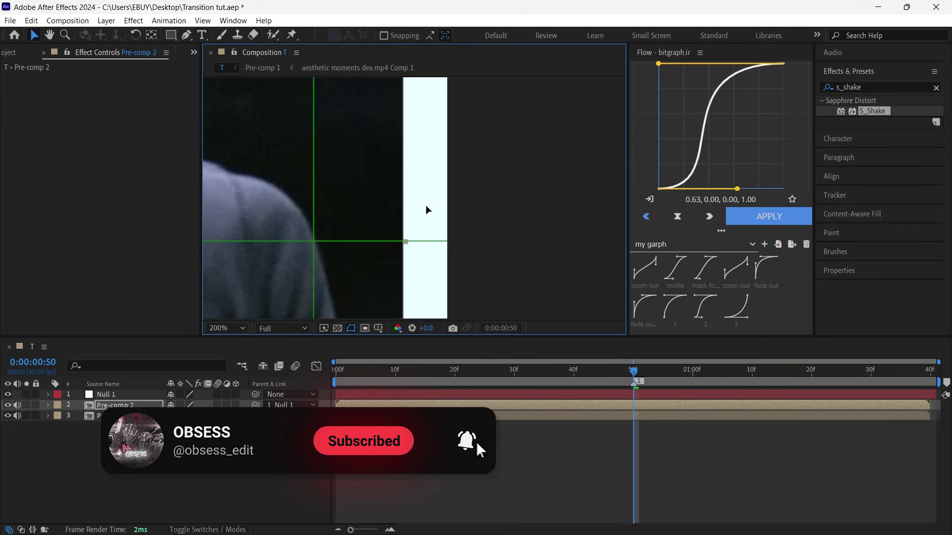
{"action": "left_click_drag", "start_coordinate": [426, 206], "coordinate": [425, 157]}
{"action": "scroll", "coordinate": [468, 220], "scroll_direction": "up", "scroll_amount": 1}
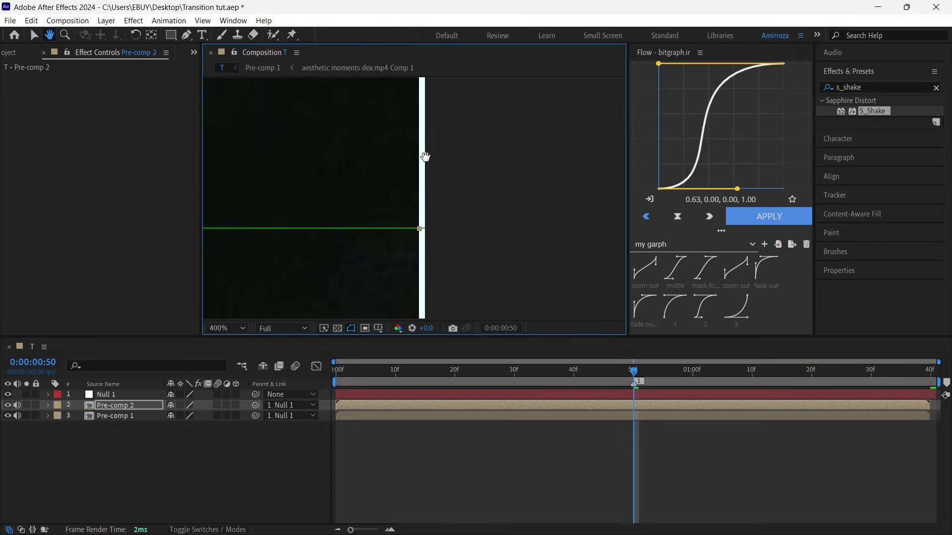
{"action": "key", "text": "v"}
{"action": "scroll", "coordinate": [446, 222], "scroll_direction": "up", "scroll_amount": 2}
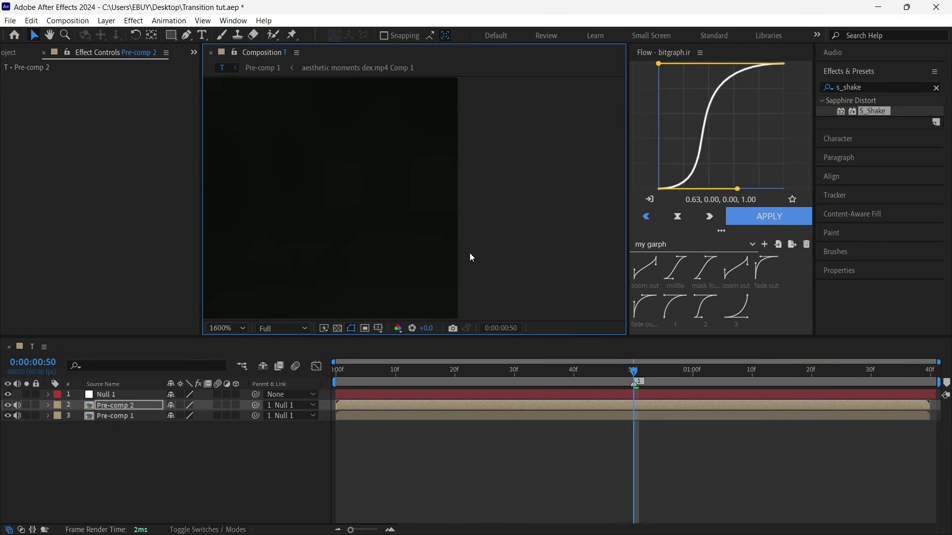
{"action": "left_click_drag", "start_coordinate": [469, 254], "coordinate": [462, 175]}
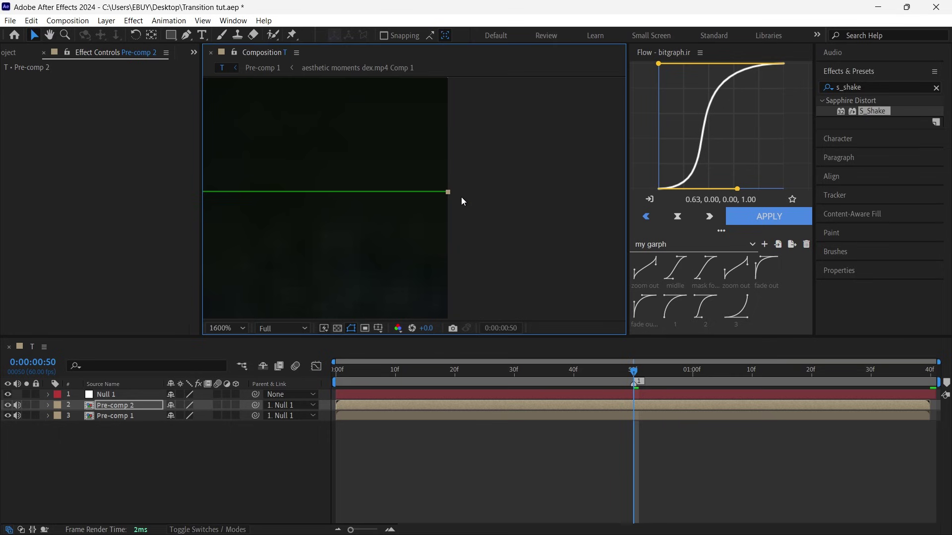
{"action": "scroll", "coordinate": [461, 197], "scroll_direction": "down", "scroll_amount": 4}
{"action": "left_click", "coordinate": [226, 329]}
{"action": "left_click", "coordinate": [247, 107]}
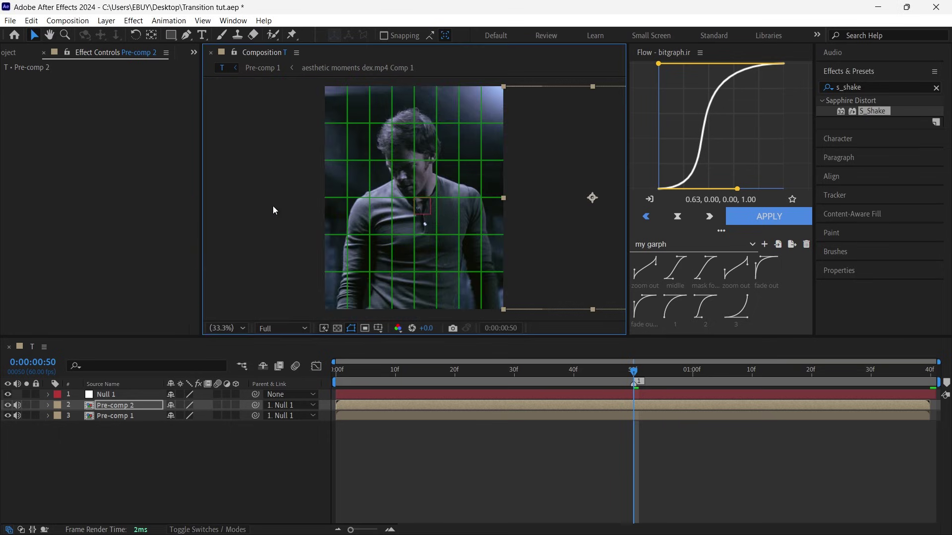
- Set a Position keyframe of 540, 675 on the null at the composition's start
{"action": "left_click", "coordinate": [624, 394]}
{"action": "key", "text": "p"}
{"action": "key", "text": "Home"}
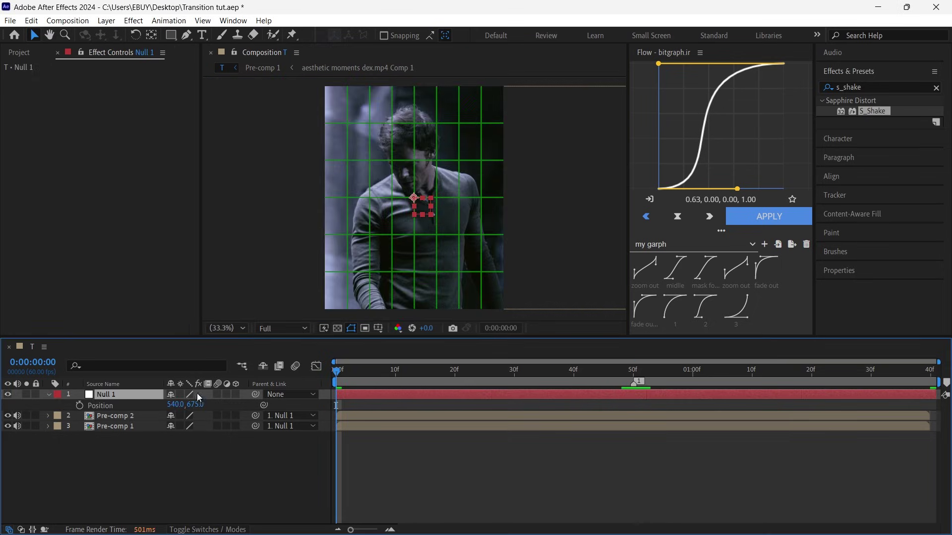
{"action": "left_click", "coordinate": [79, 405]}
- Keyframe the null's Position at -540, 675 so the second clip fills the frame, and place that keyframe at 0:00:01:40
{"action": "left_click_drag", "start_coordinate": [426, 390], "coordinate": [866, 392]}
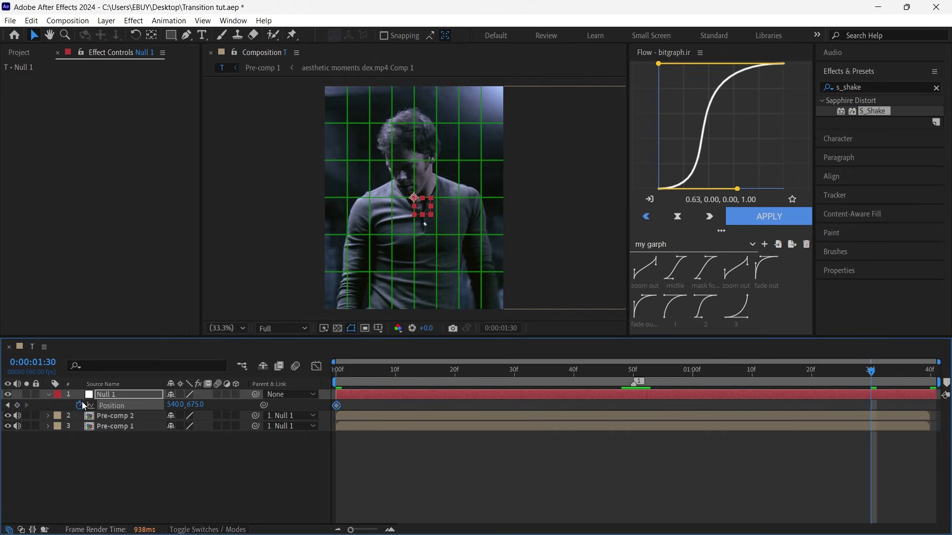
{"action": "left_click", "coordinate": [17, 405]}
{"action": "left_click_drag", "start_coordinate": [176, 405], "coordinate": [114, 413]}
{"action": "scroll", "coordinate": [290, 247], "scroll_direction": "up", "scroll_amount": 3}
{"action": "key", "text": "space"}
{"action": "left_click_drag", "start_coordinate": [292, 245], "coordinate": [363, 224]}
{"action": "key", "text": "v"}
{"action": "left_click_drag", "start_coordinate": [182, 405], "coordinate": [191, 404]}
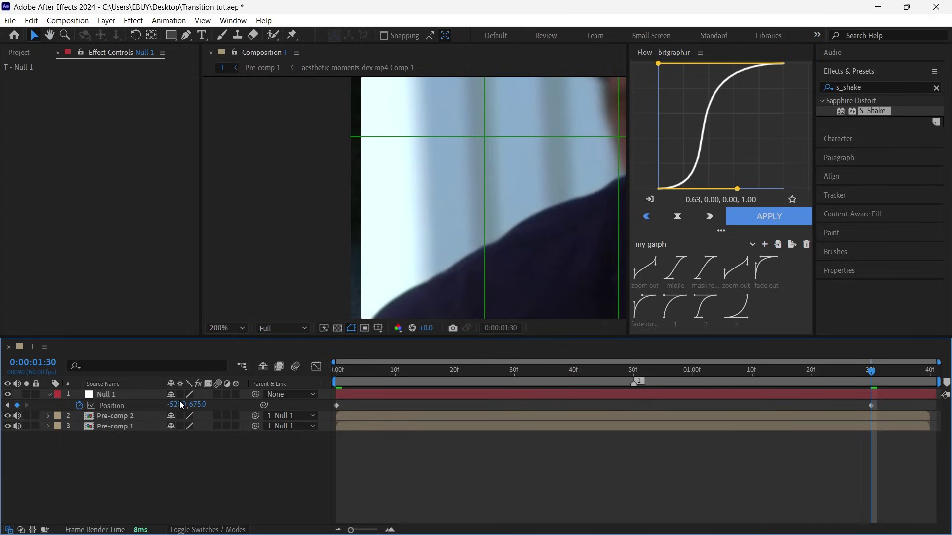
{"action": "left_click", "coordinate": [176, 403]}
{"action": "type", "text": "-540"}
{"action": "key", "text": "Return"}
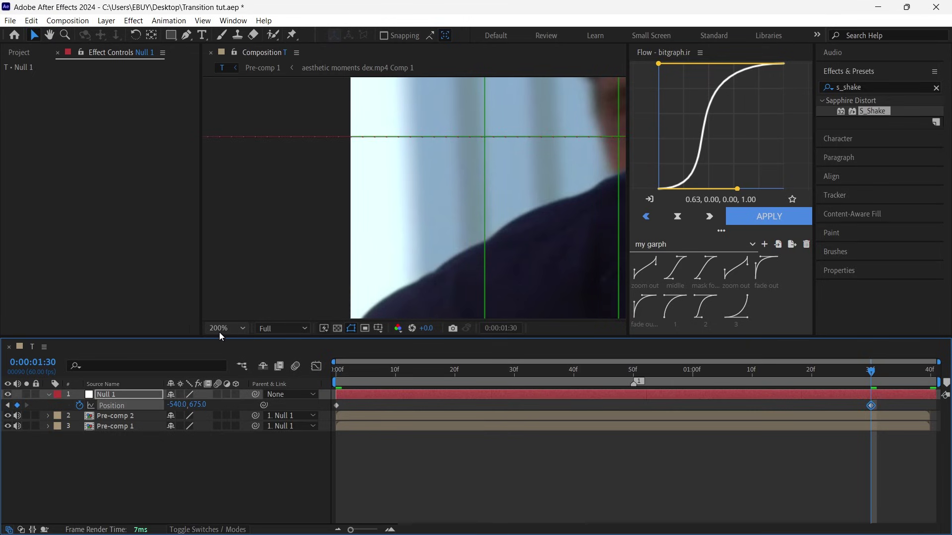
{"action": "left_click", "coordinate": [219, 331]}
{"action": "left_click", "coordinate": [245, 122]}
{"action": "left_click", "coordinate": [396, 457]}
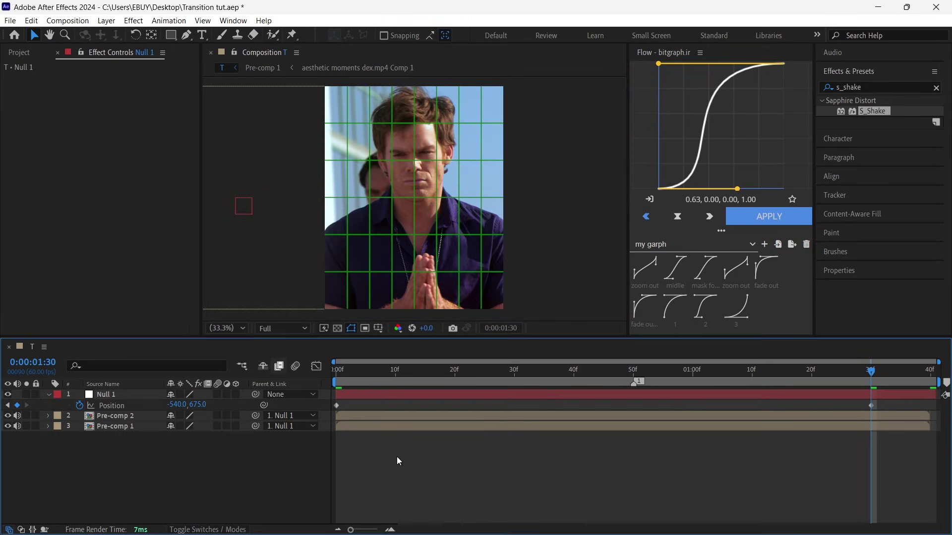
{"action": "left_click_drag", "start_coordinate": [871, 406], "coordinate": [930, 405]}
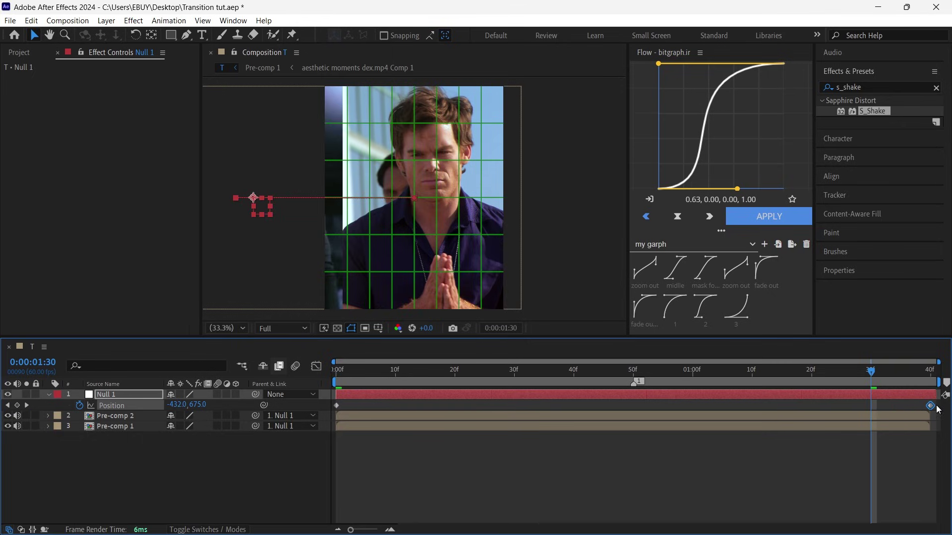
- Ease both Position keyframes of the null and shape their speed graph into a sharp peak at the cut
{"action": "key", "text": "F9"}
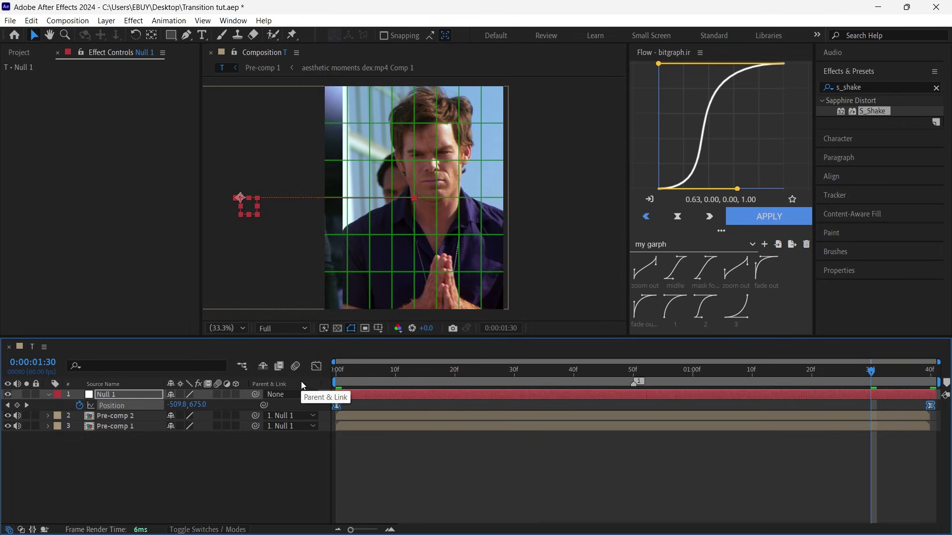
{"action": "left_click", "coordinate": [316, 366]}
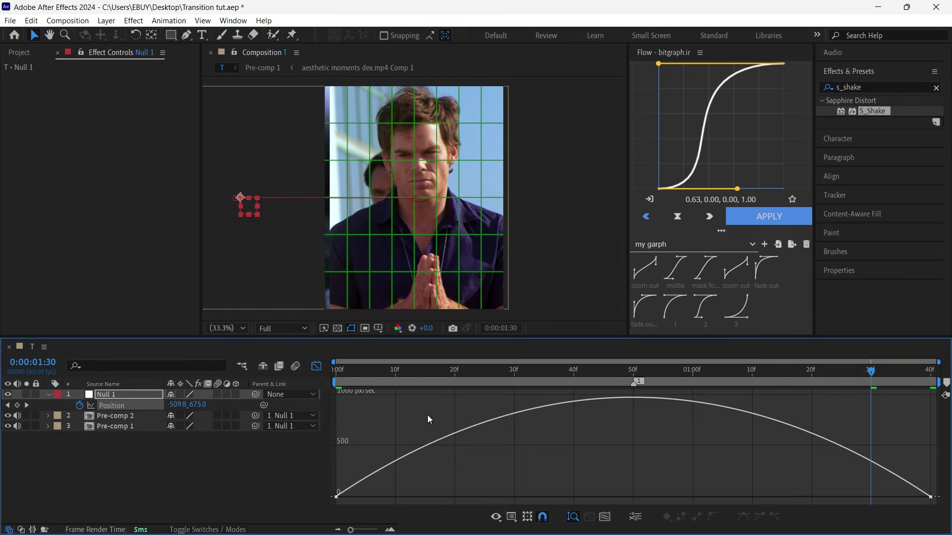
{"action": "left_click_drag", "start_coordinate": [337, 391], "coordinate": [574, 497]}
{"action": "left_click_drag", "start_coordinate": [941, 443], "coordinate": [905, 494]}
{"action": "left_click_drag", "start_coordinate": [832, 498], "coordinate": [692, 498]}
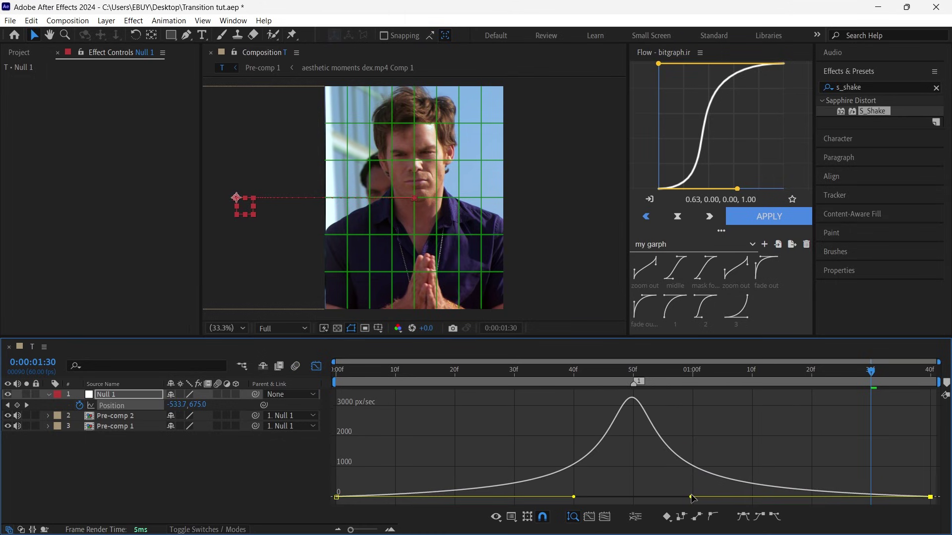
{"action": "left_click", "coordinate": [317, 366]}
- Trim the null's start to 0:00:00:10 and move its first Position keyframe to that frame
{"action": "key", "text": "Home"}
{"action": "key", "text": "shift+Page_Down"}
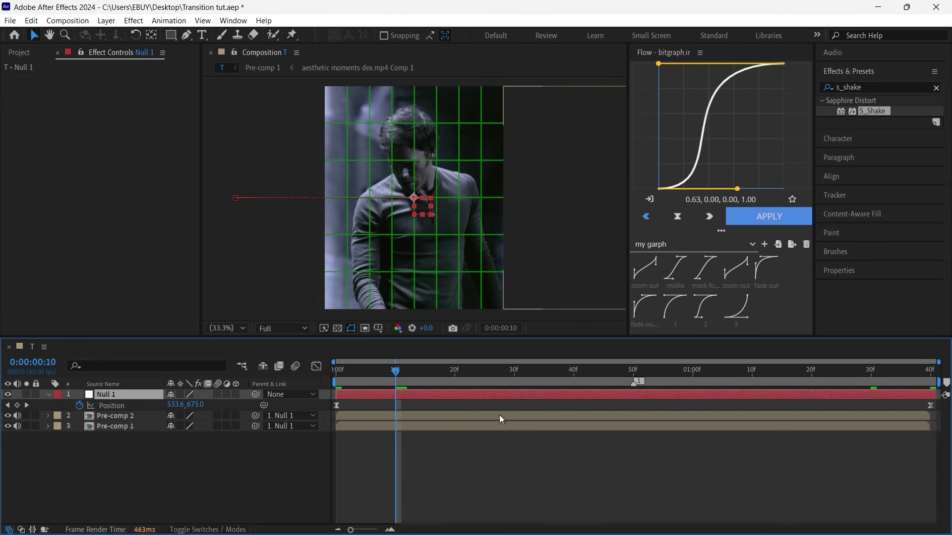
{"action": "left_click_drag", "start_coordinate": [335, 394], "coordinate": [395, 395]}
{"action": "left_click", "coordinate": [406, 403]}
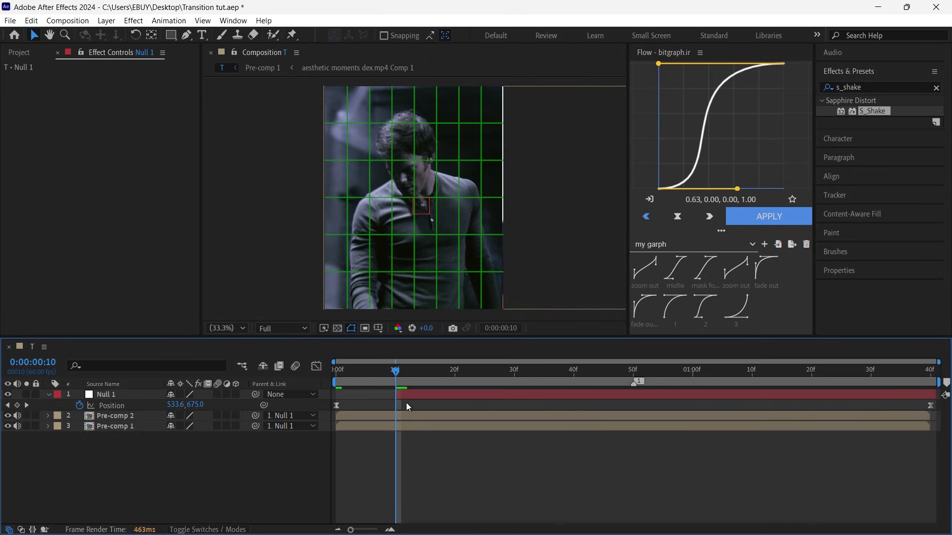
{"action": "left_click", "coordinate": [337, 405]}
{"action": "left_click_drag", "start_coordinate": [337, 405], "coordinate": [396, 406]}
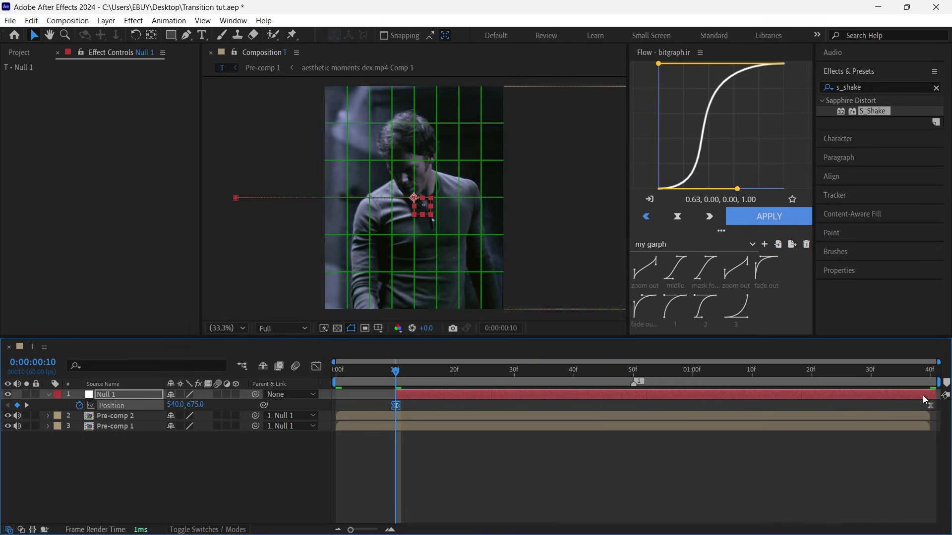
- Move the null's last Position keyframe to 0:00:01:30 and trim the null's end to match it
{"action": "key", "text": "End"}
{"action": "key", "text": "shift+Page_Up"}
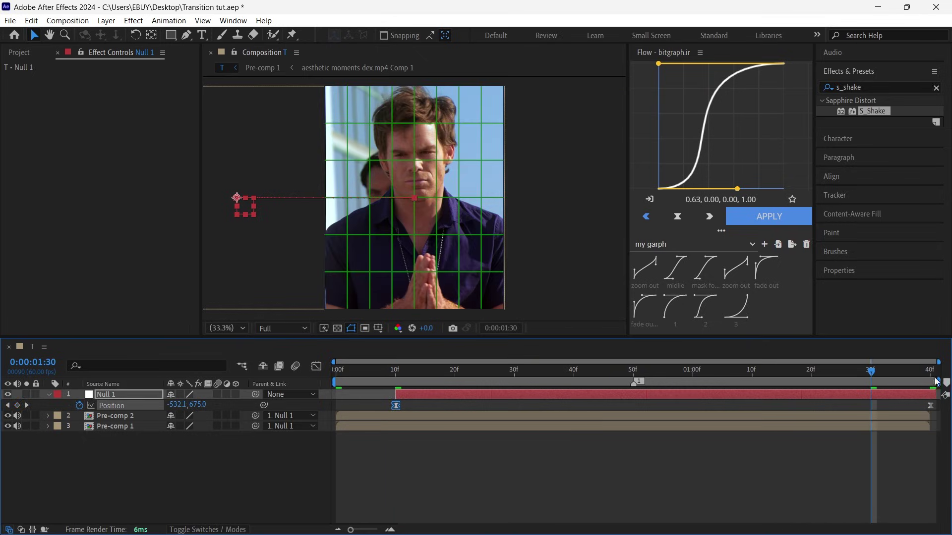
{"action": "left_click_drag", "start_coordinate": [930, 405], "coordinate": [874, 403]}
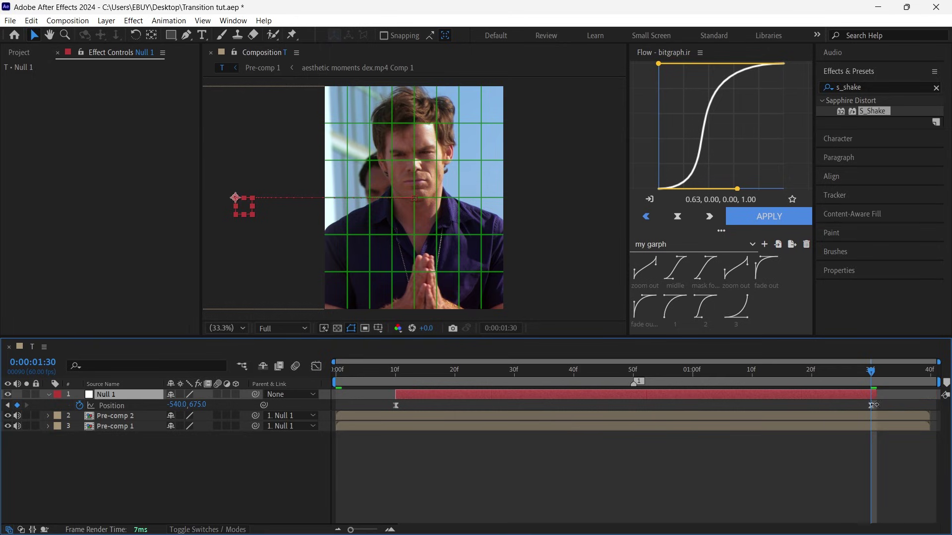
- Add an adjustment layer above the null and trim it to run from 0:00:00:10 to 0:00:01:29
{"action": "key", "text": "1"}
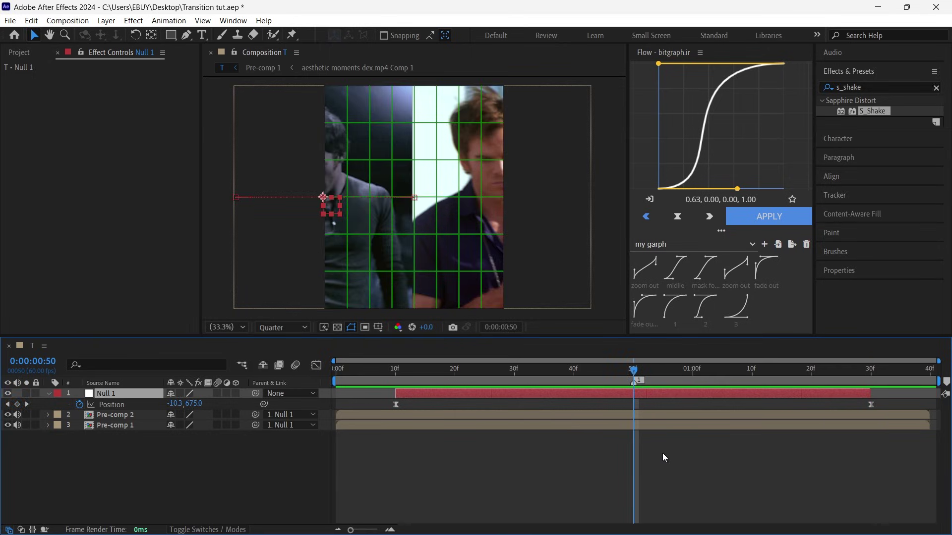
{"action": "key", "text": "ctrl+alt+y"}
{"action": "left_click_drag", "start_coordinate": [425, 369], "coordinate": [855, 388]}
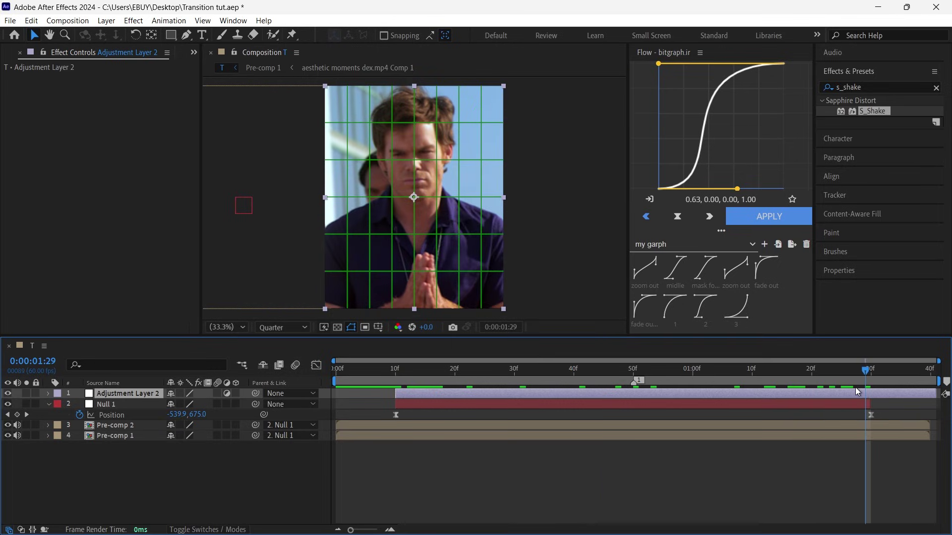
{"action": "key", "text": "alt+]"}
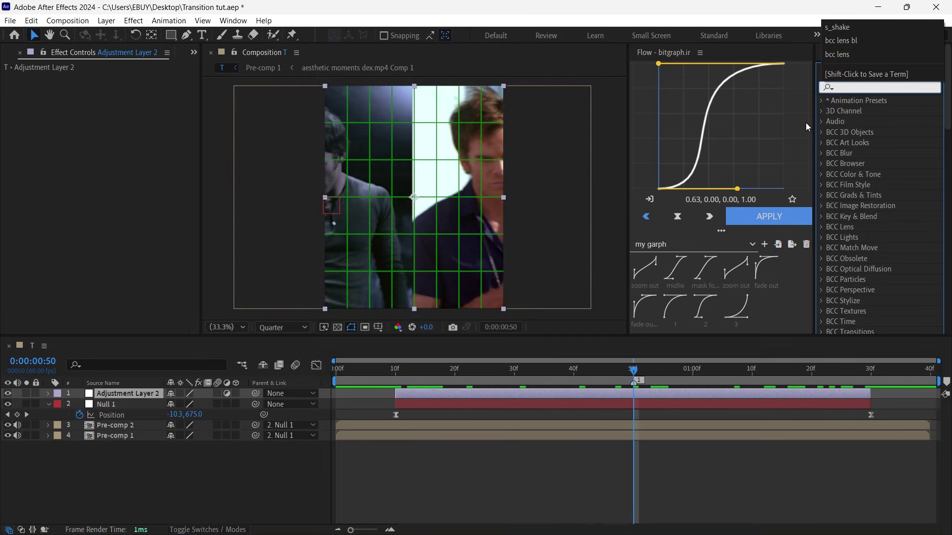
- Apply S_TimeSlice to the adjustment layer with Slice Direction 0 and Slice Number 4
{"action": "type", "text": "s_time"}
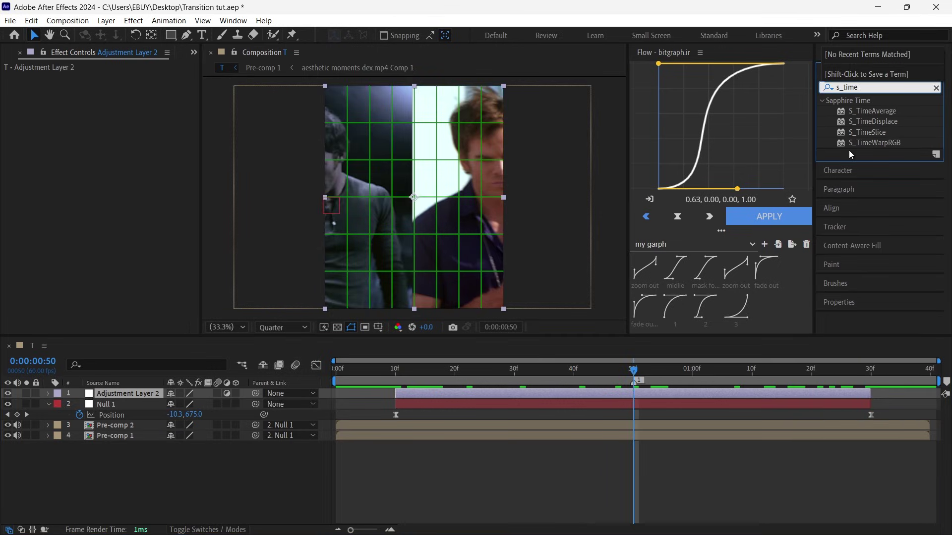
{"action": "left_click_drag", "start_coordinate": [867, 132], "coordinate": [569, 395]}
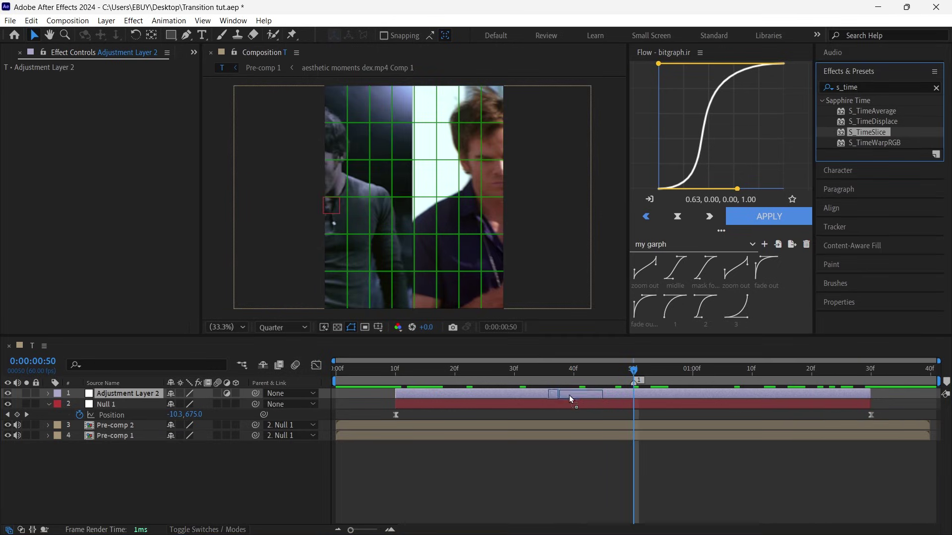
{"action": "left_click", "coordinate": [118, 152]}
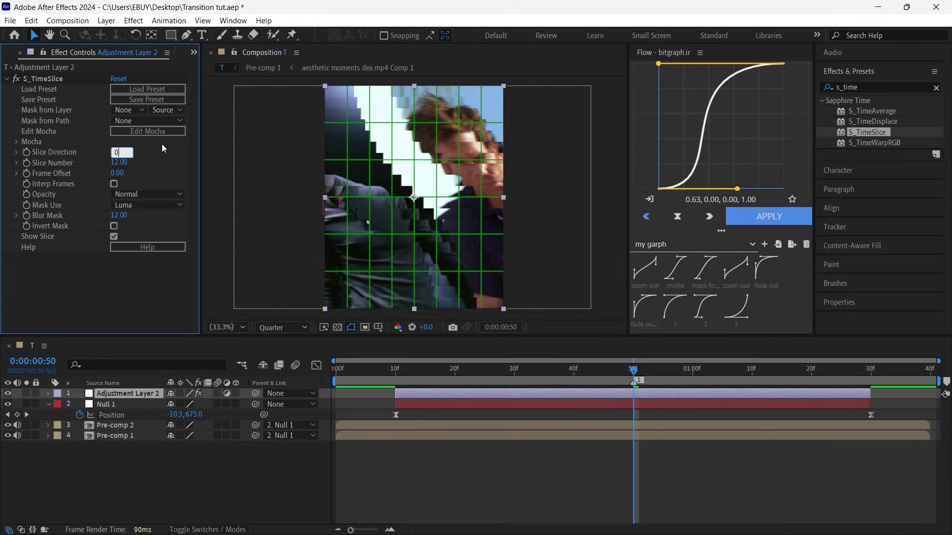
{"action": "type", "text": "0"}
{"action": "key", "text": "Return"}
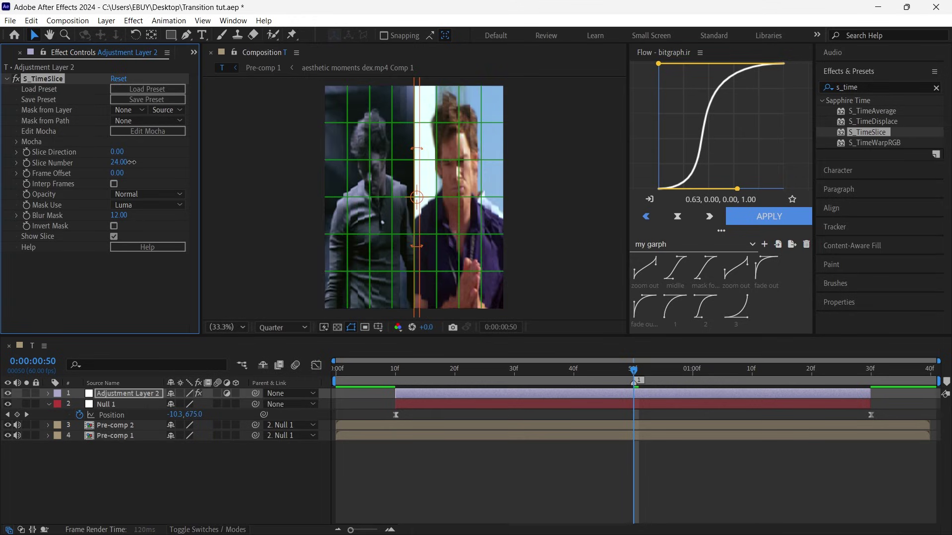
{"action": "left_click", "coordinate": [119, 162]}
{"action": "type", "text": "4"}
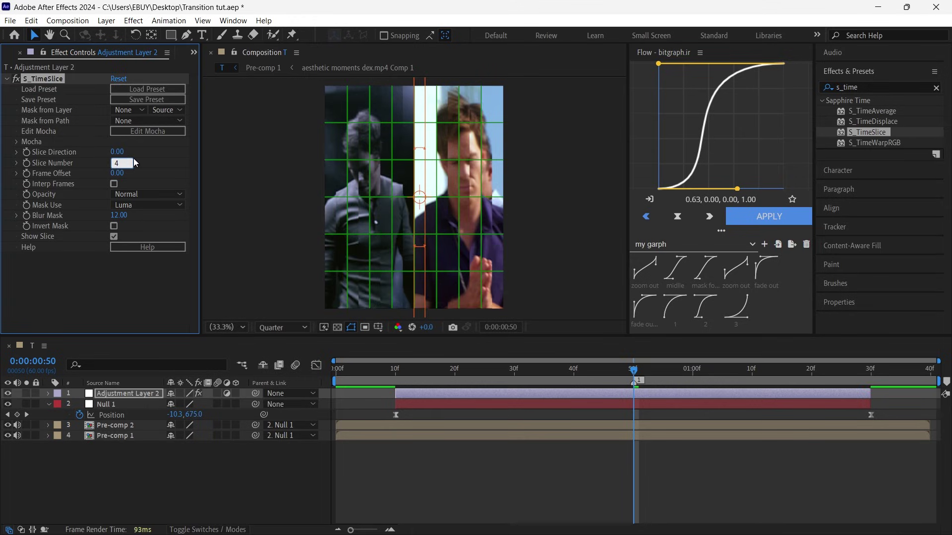
{"action": "left_click", "coordinate": [638, 374]}
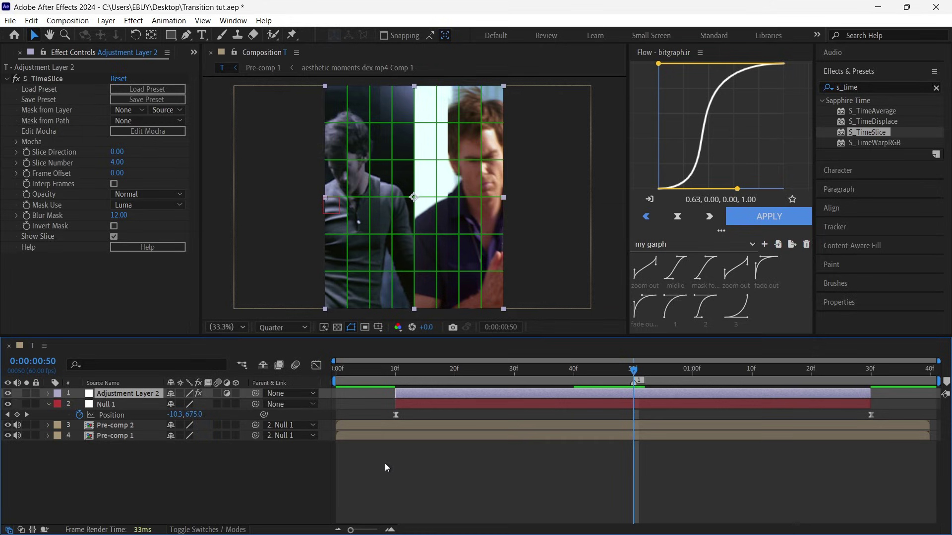
- Fade in the adjustment layer with Opacity keyframes of 0% at 0:00:00:10 and 100% at 0:00:00:20
{"action": "key", "text": "t"}
{"action": "left_click_drag", "start_coordinate": [536, 376], "coordinate": [402, 385]}
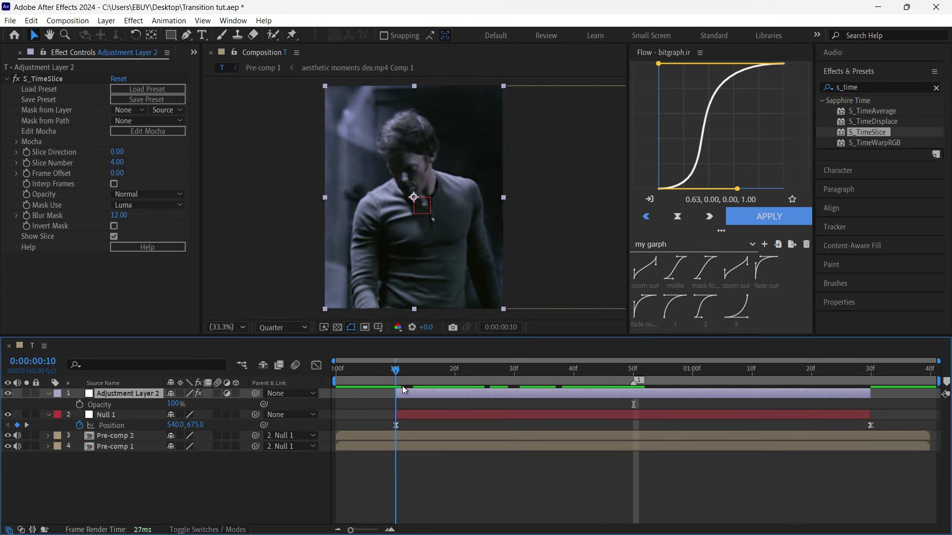
{"action": "left_click", "coordinate": [79, 406]}
{"action": "left_click_drag", "start_coordinate": [173, 405], "coordinate": [45, 407]}
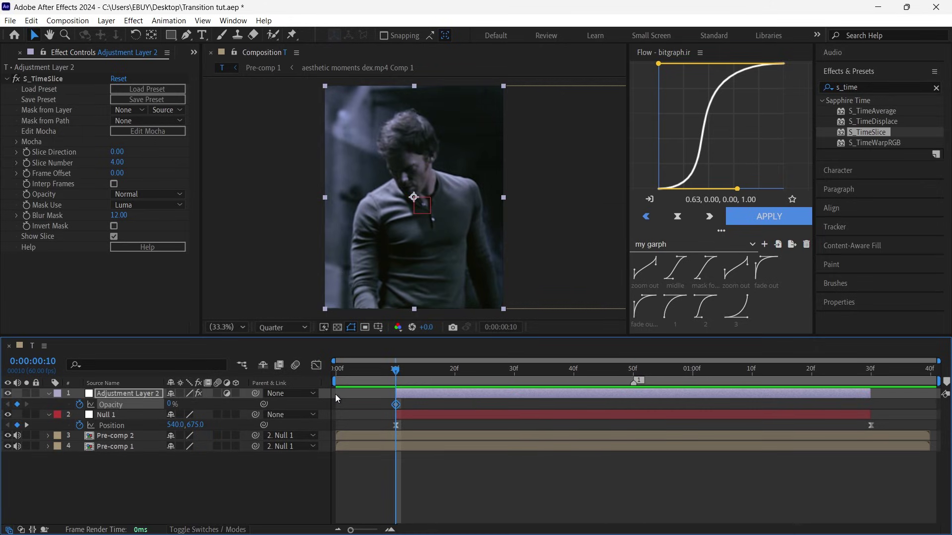
{"action": "key", "text": "shift+Page_Down"}
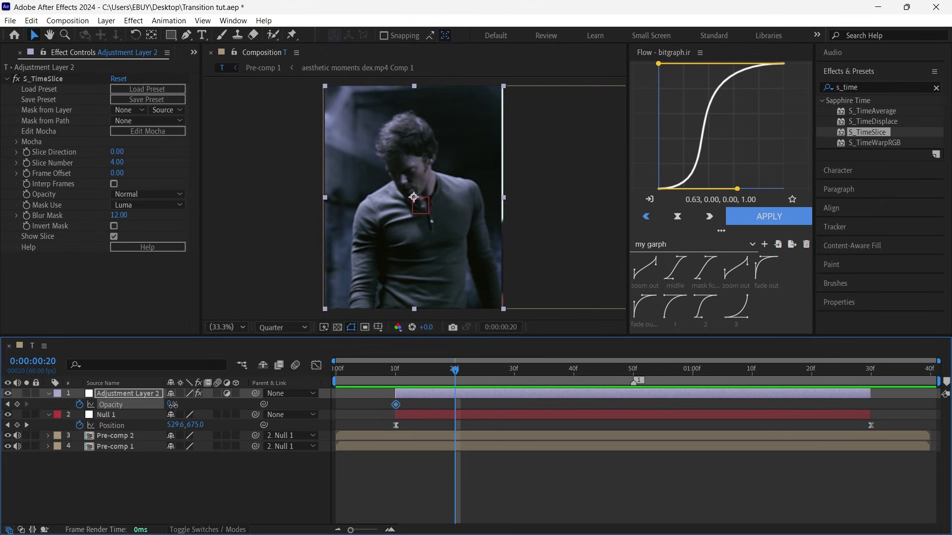
{"action": "left_click_drag", "start_coordinate": [173, 404], "coordinate": [468, 399]}
- Fade out the adjustment layer with Opacity keyframes of 100% at 0:00:01:20 and 0% at 0:00:01:30
{"action": "key", "text": "k"}
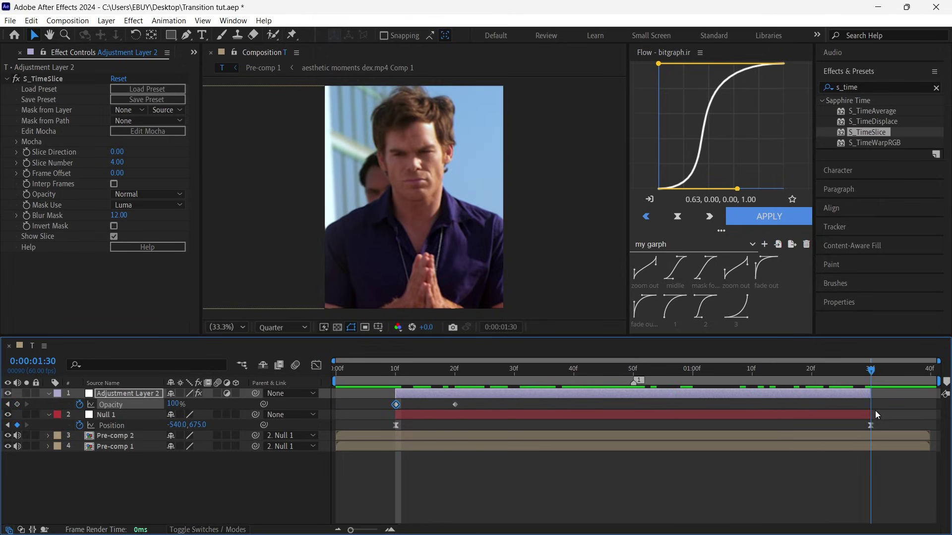
{"action": "key", "text": "ctrl+c"}
{"action": "key", "text": "ctrl+v"}
{"action": "key", "text": "shift+Page_Up"}
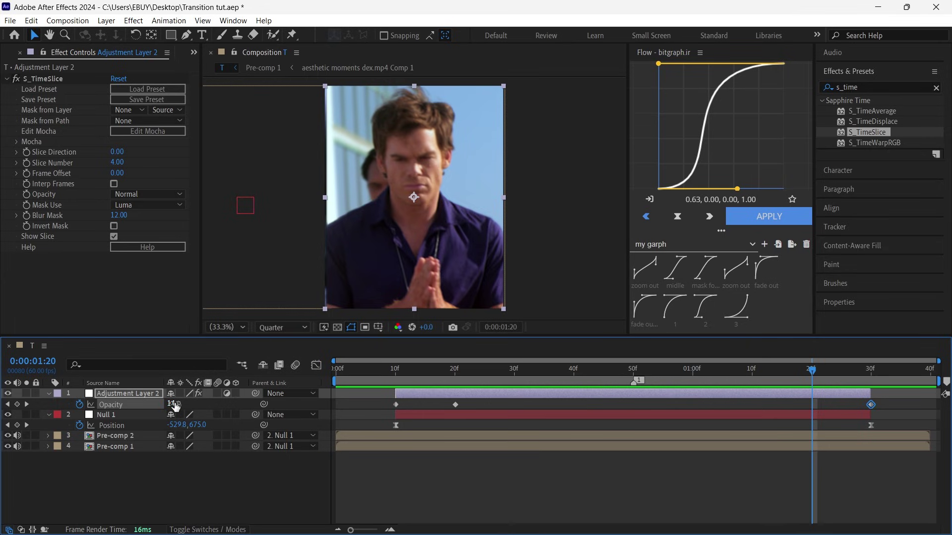
{"action": "left_click_drag", "start_coordinate": [174, 404], "coordinate": [582, 433]}
{"action": "left_click", "coordinate": [528, 492]}
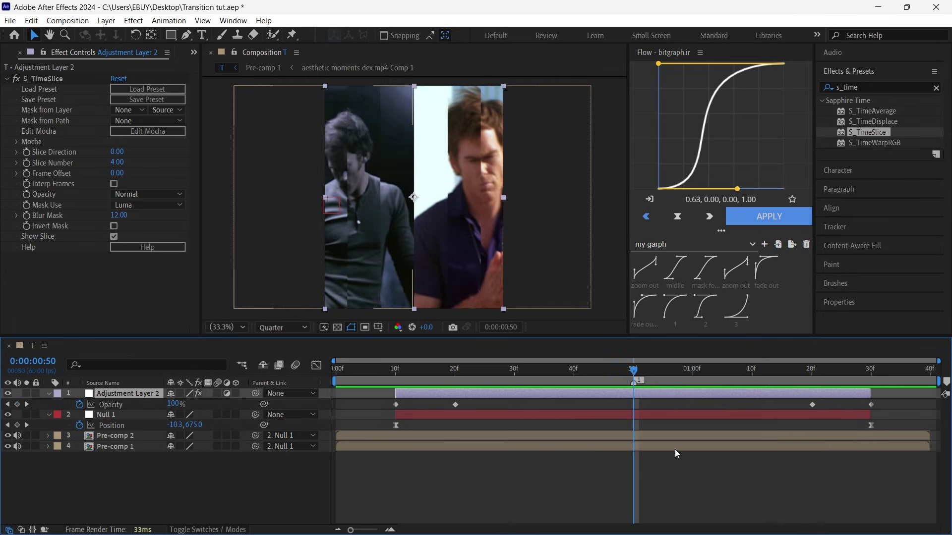
- Pre-compose all layers of the transition composition into one pre-comp
{"action": "key", "text": "ctrl+a"}
{"action": "key", "text": "ctrl+shift+c"}
{"action": "left_click", "coordinate": [520, 336]}
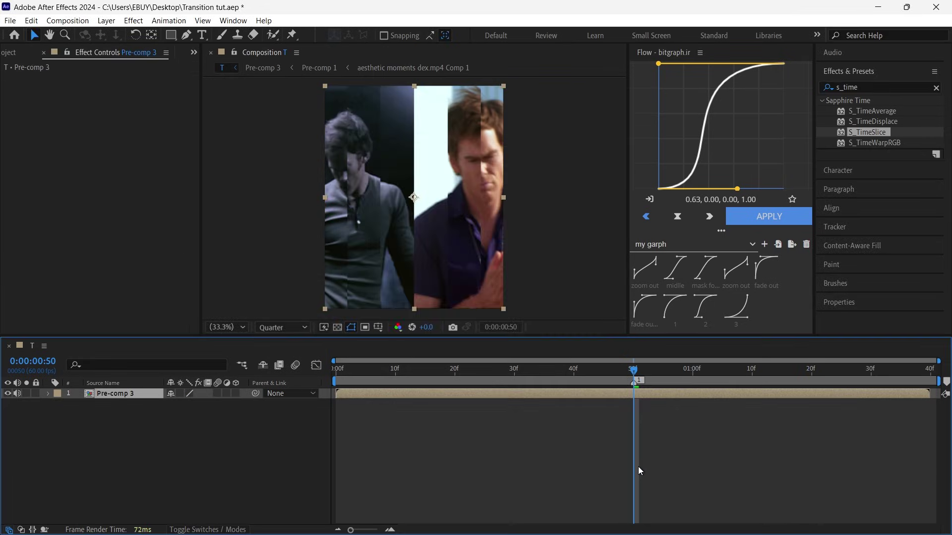
- Create a solid layer coloured white (ffffff) above the pre-comp
{"action": "key", "text": "ctrl+y"}
{"action": "left_click", "coordinate": [469, 337]}
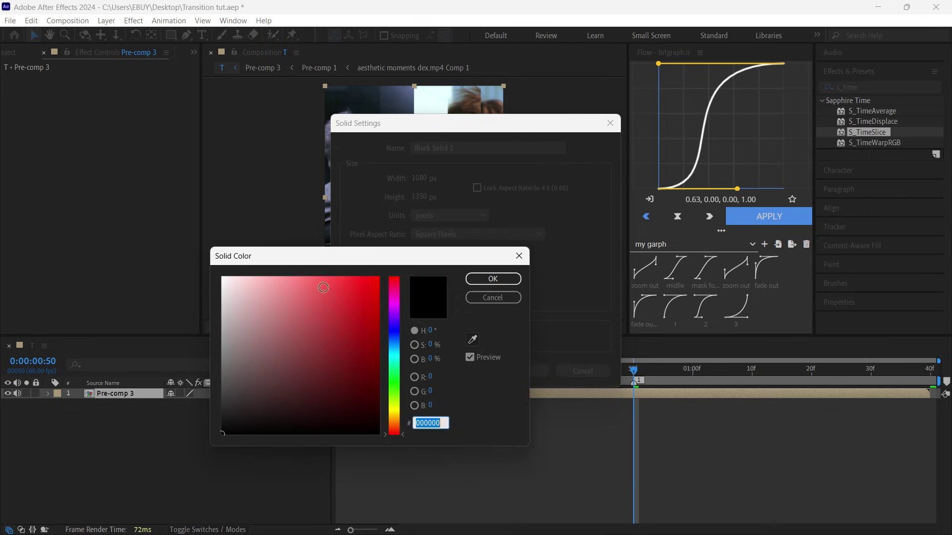
{"action": "type", "text": "ffffff"}
{"action": "left_click", "coordinate": [495, 278]}
{"action": "left_click", "coordinate": [508, 373]}
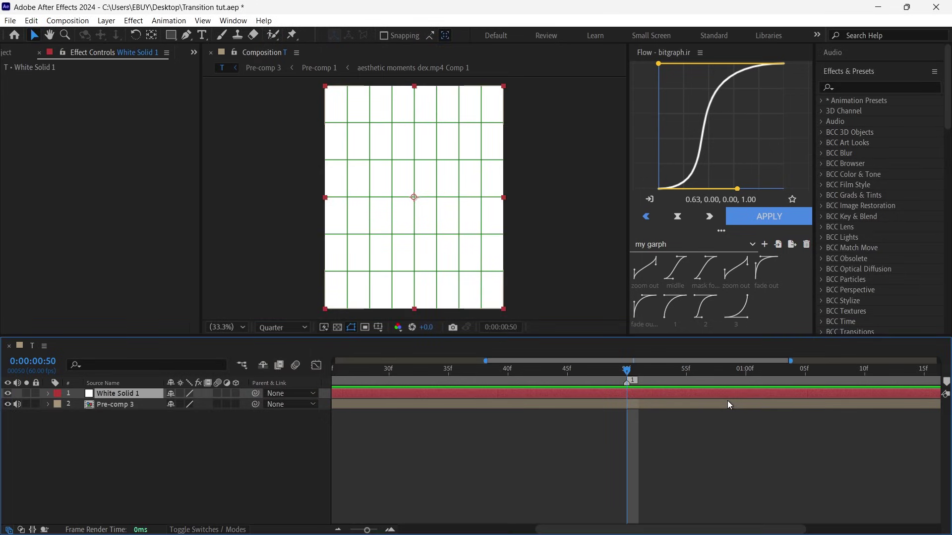
- Trim the white solid around the cut so it runs from 0:00:00:45 to 0:00:00:54
{"action": "key", "text": "Page_Up"}
{"action": "key", "text": "Page_Up"}
{"action": "key", "text": "Page_Up"}
{"action": "key", "text": "Page_Up"}
{"action": "key", "text": "Page_Up"}
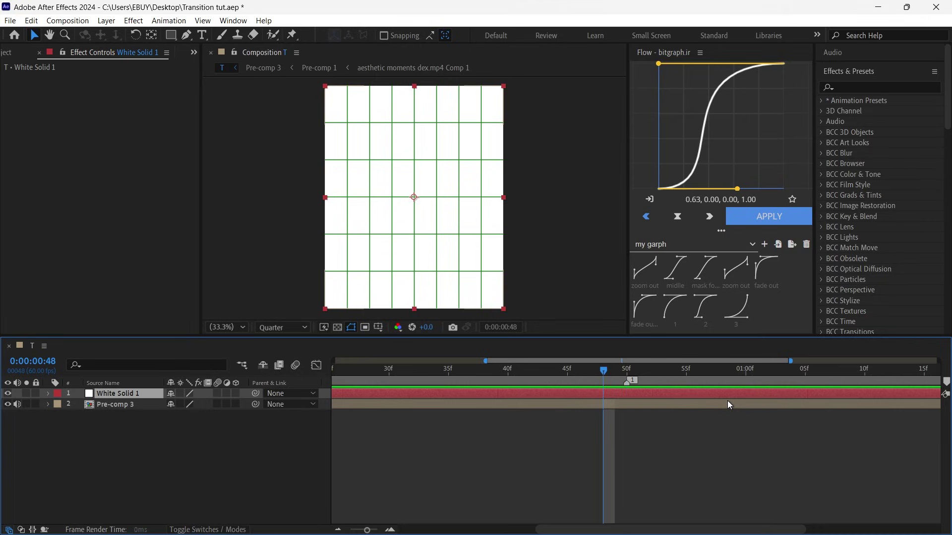
{"action": "key", "text": "alt+bracketleft"}
{"action": "key", "text": "shift+Page_Down"}
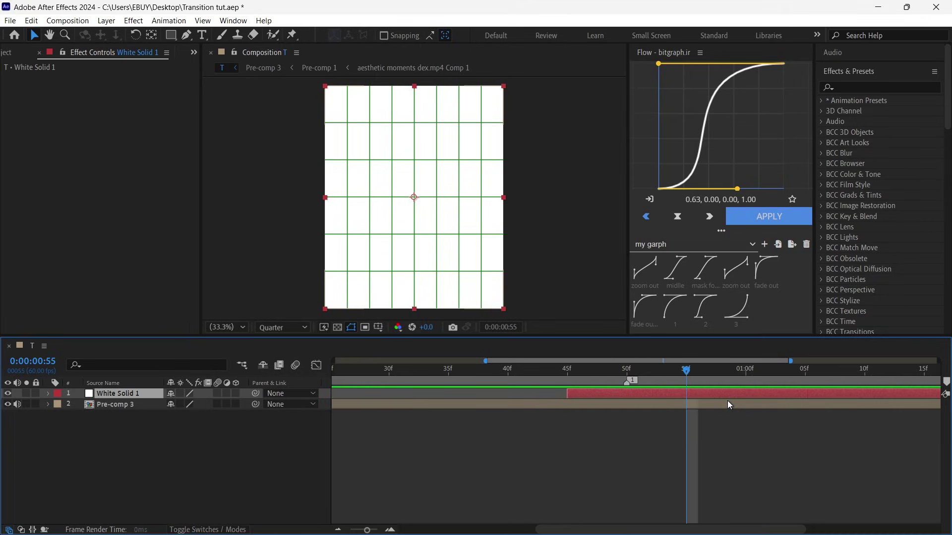
{"action": "key", "text": "alt+bracketright"}
{"action": "key", "text": "Page_Up"}
{"action": "key", "text": "alt+bracketright"}
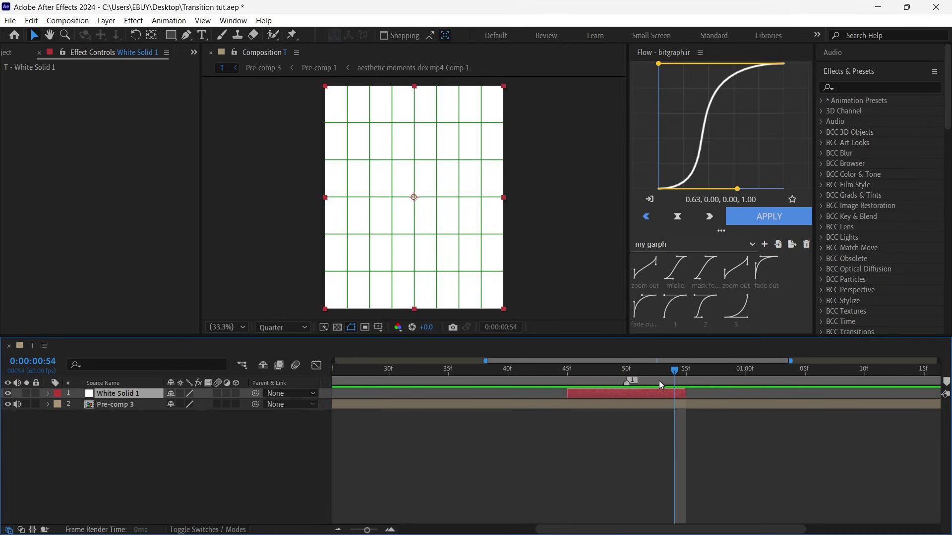
- Return to the cut at 0:00:00:50 and apply the S_WipeLine effect to the white solid
{"action": "left_click", "coordinate": [626, 370]}
{"action": "left_click", "coordinate": [864, 86]}
{"action": "type", "text": "s"}
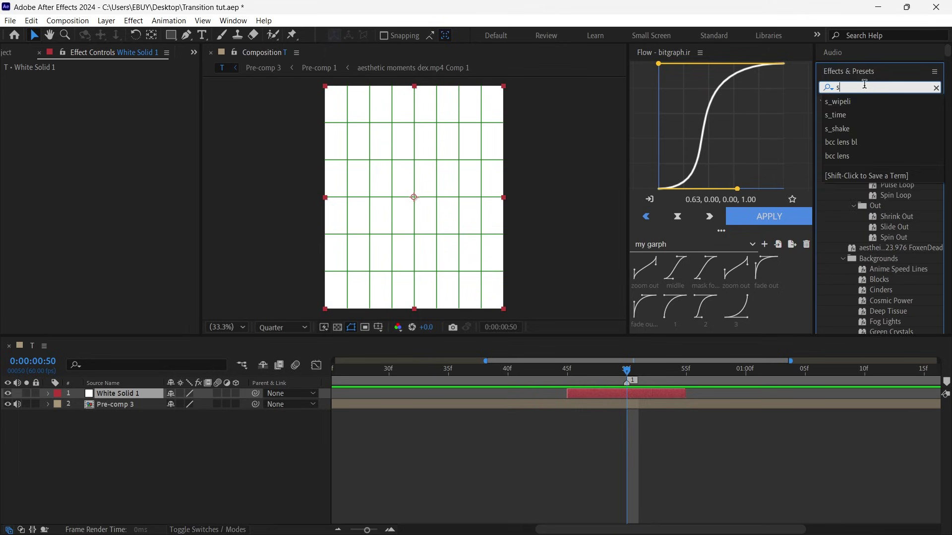
{"action": "type", "text": "_wipee"}
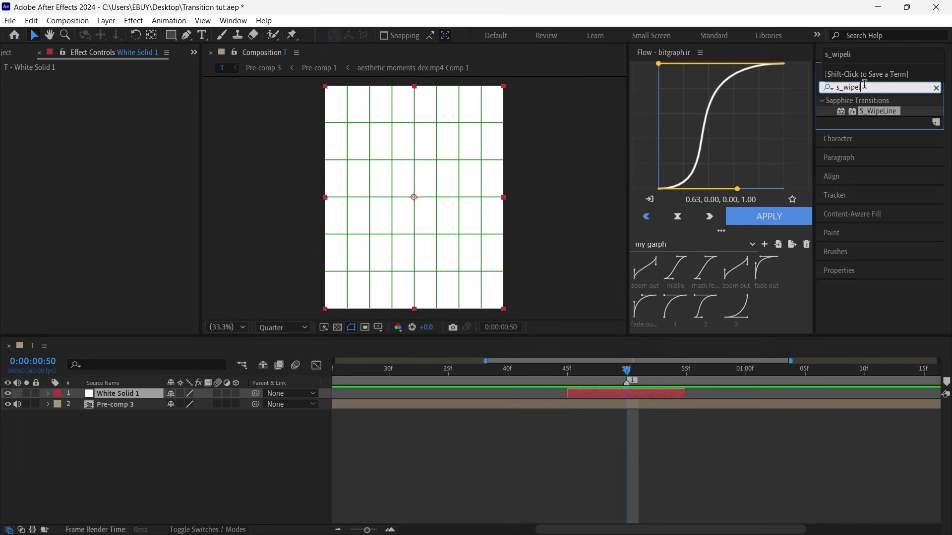
{"action": "key", "text": "BackSpace"}
{"action": "type", "text": "li"}
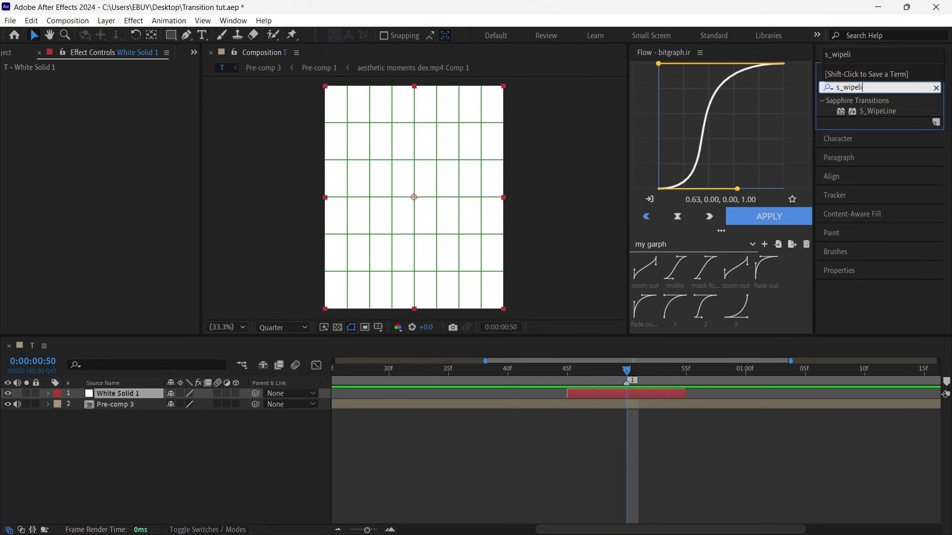
{"action": "left_click_drag", "start_coordinate": [877, 113], "coordinate": [617, 391]}
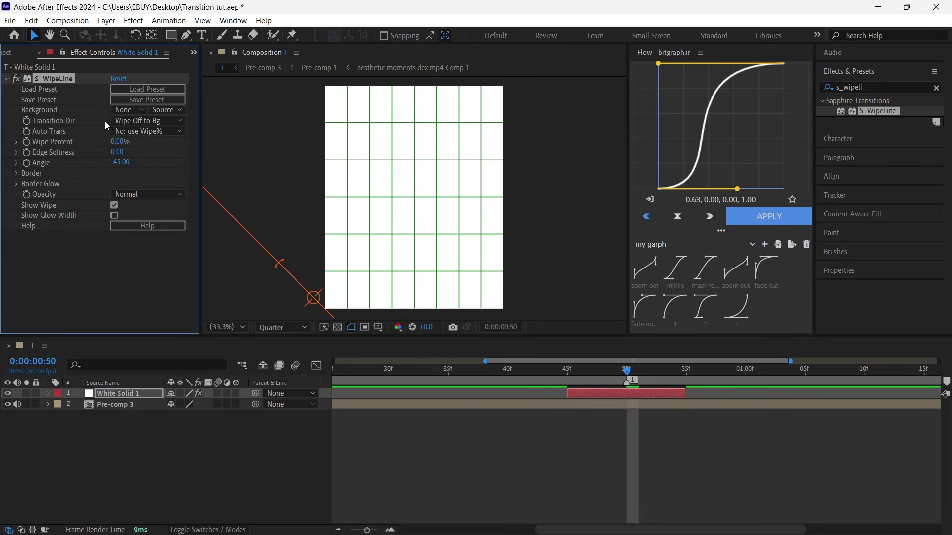
{"action": "left_click", "coordinate": [119, 162]}
{"action": "type", "text": "180"}
{"action": "key", "text": "Return"}
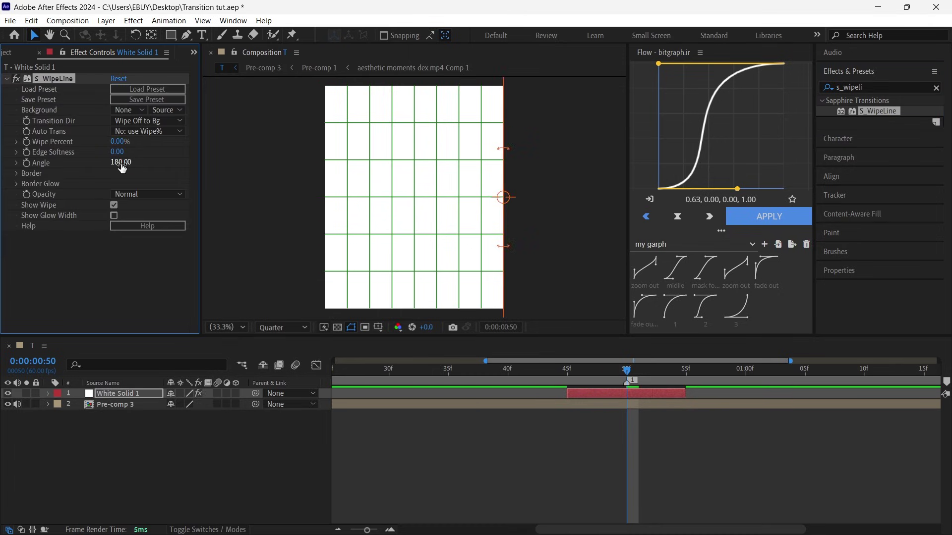
- Set the S_WipeLine Angle to 360 and align the wipe edge with the seam between the clips, Wipe Percent 50.01%
{"action": "left_click", "coordinate": [121, 163]}
{"action": "type", "text": "360"}
{"action": "key", "text": "Return"}
{"action": "left_click_drag", "start_coordinate": [325, 210], "coordinate": [416, 210]}
{"action": "scroll", "coordinate": [415, 207], "scroll_direction": "up", "scroll_amount": 6}
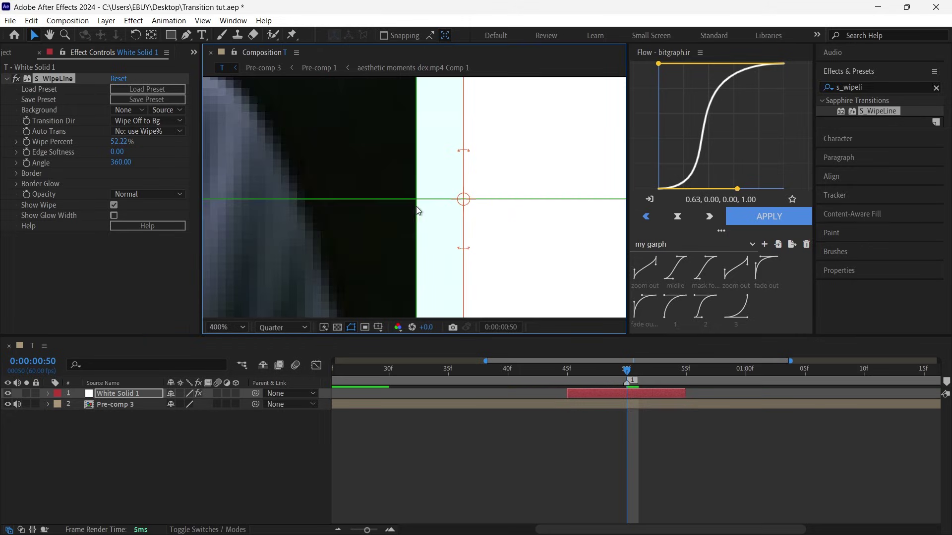
{"action": "left_click_drag", "start_coordinate": [611, 210], "coordinate": [420, 206]}
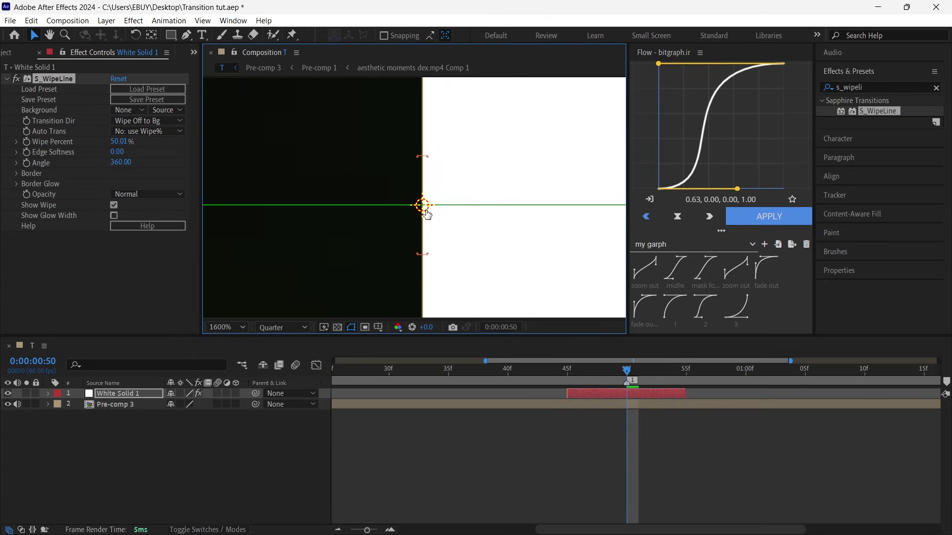
- Split the white solid at 0:00:00:50 and set the S_WipeLine Angle of the second part to 180
{"action": "left_click", "coordinate": [238, 327]}
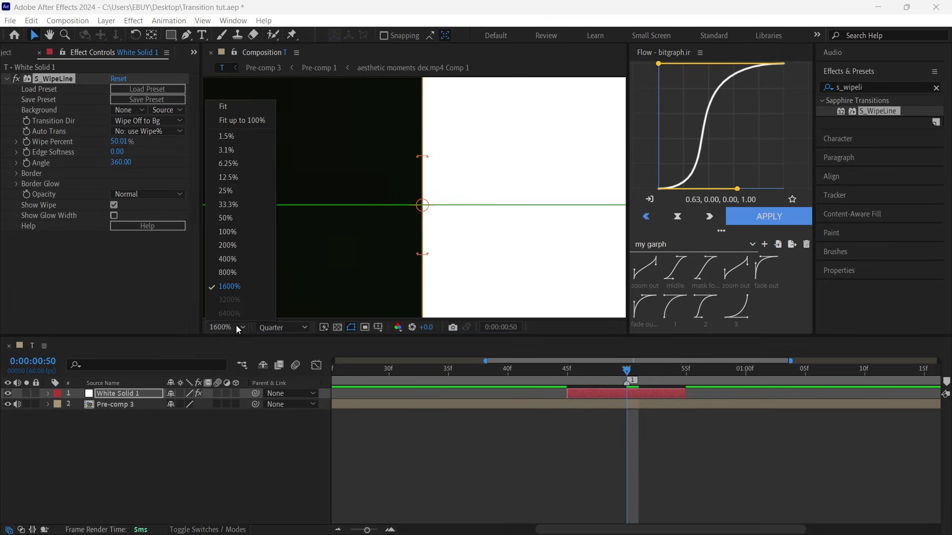
{"action": "left_click", "coordinate": [242, 122]}
{"action": "key", "text": "ctrl+shift+d"}
{"action": "left_click", "coordinate": [121, 164]}
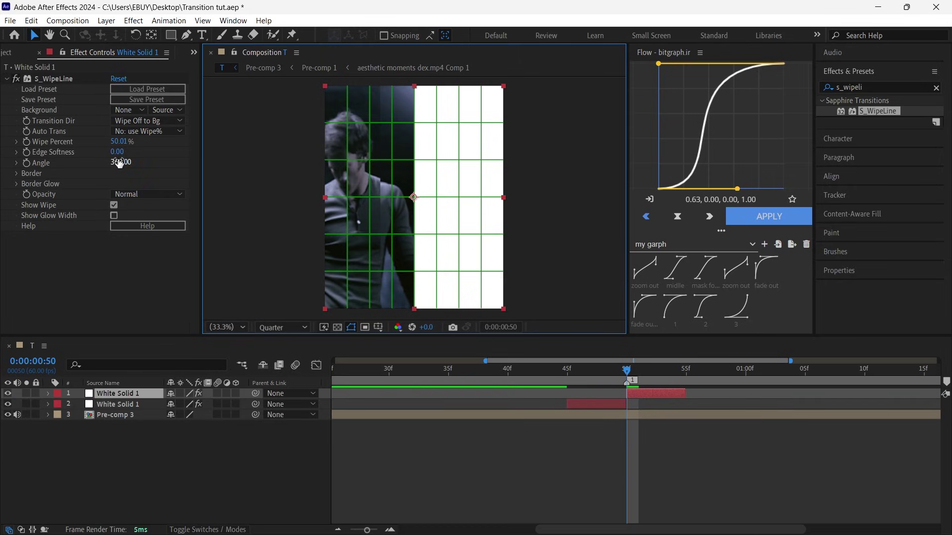
{"action": "type", "text": "180"}
{"action": "key", "text": "Return"}
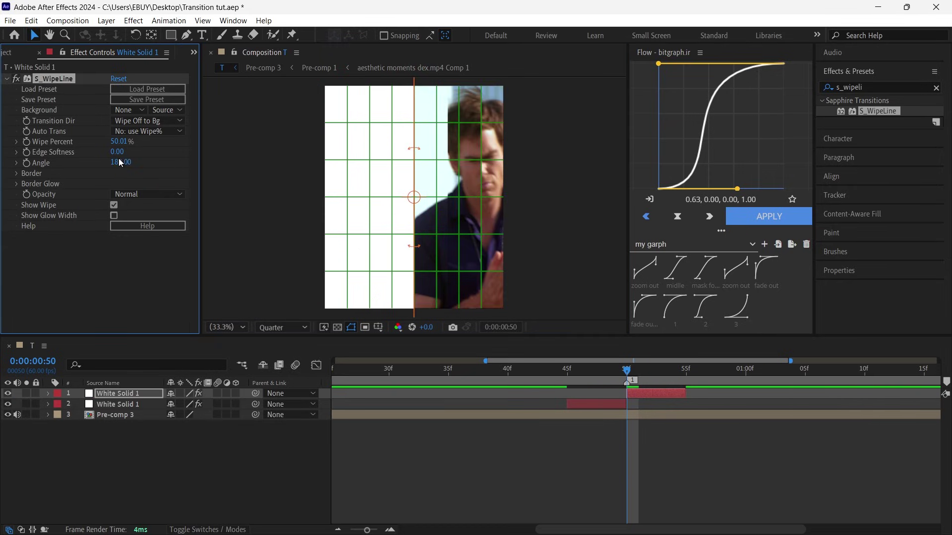
- Play the composition from the start to review the slide transition with the white flashes
{"action": "left_click", "coordinate": [650, 429]}
{"action": "left_click_drag", "start_coordinate": [668, 369], "coordinate": [121, 415]}
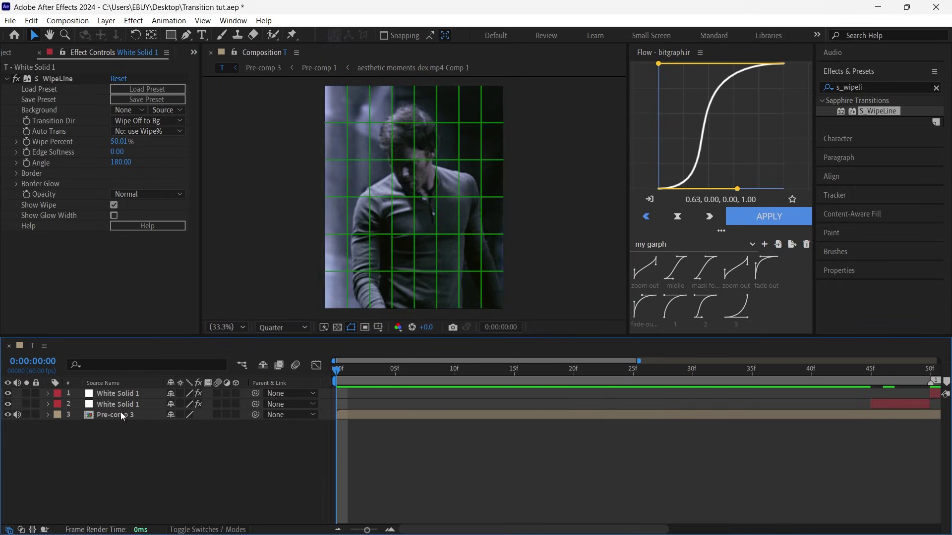
{"action": "key", "text": "minus"}
{"action": "key", "text": "space"}
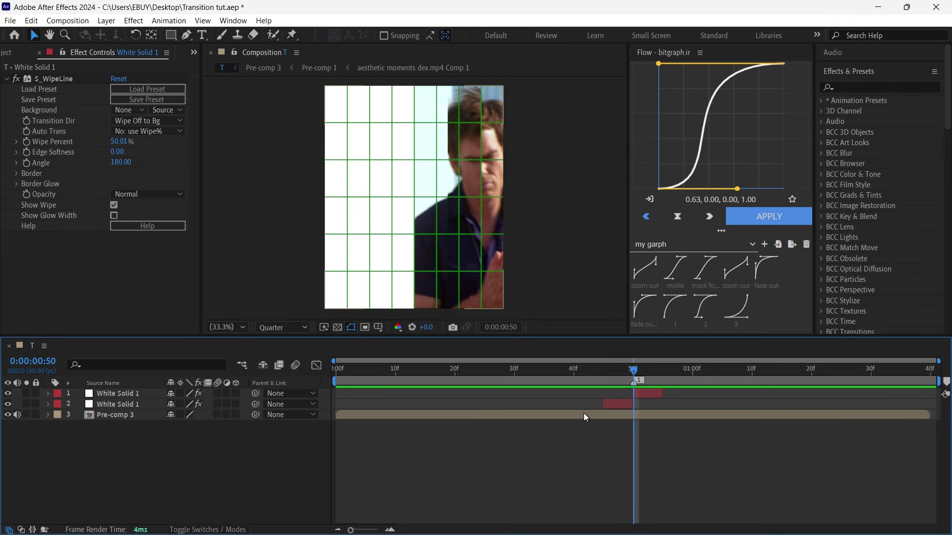
- Add an adjustment layer above the white solids and trim its start to 0:00:00:10
{"action": "key", "text": "ctrl+alt+y"}
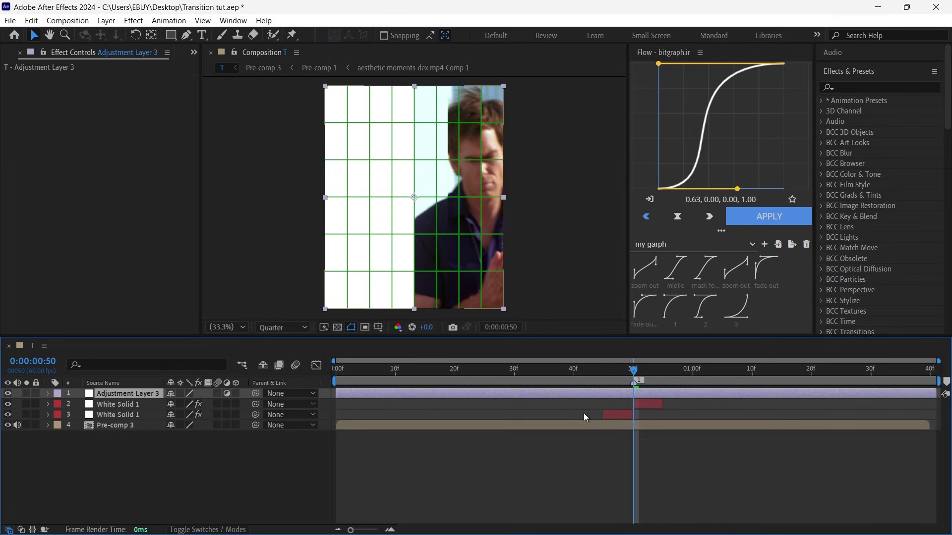
{"action": "key", "text": "Home"}
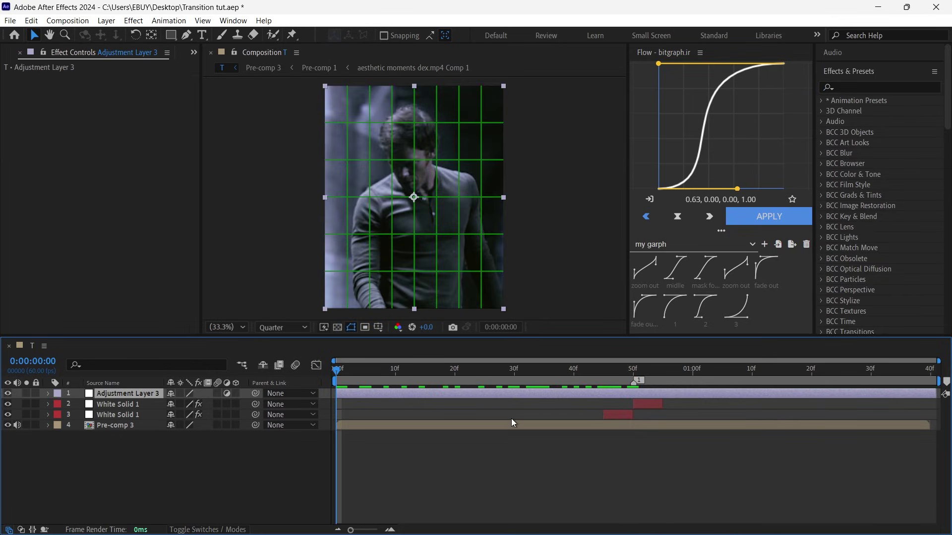
{"action": "key", "text": "shift+Page_Down"}
{"action": "key", "text": "alt+bracketleft"}
{"action": "key", "text": "End"}
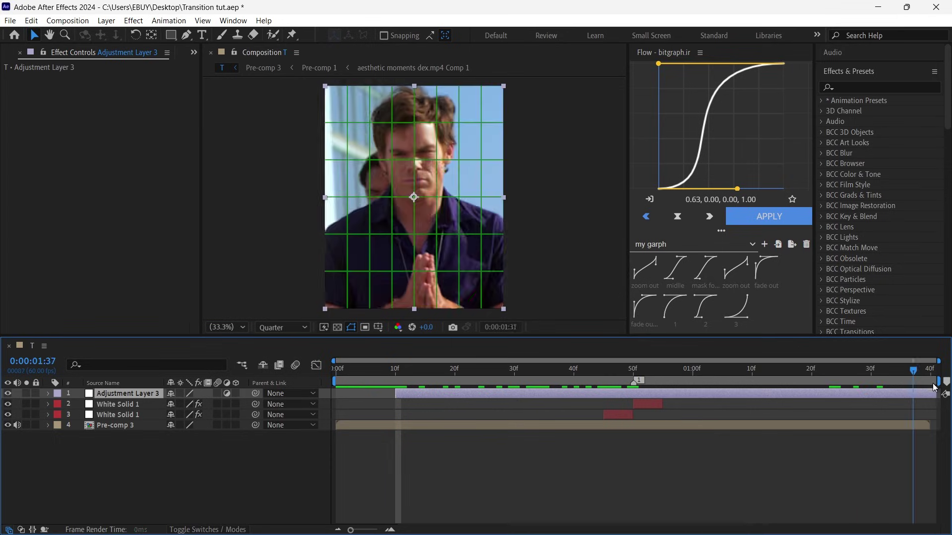
- Trim the adjustment layer's end to 0:00:01:30 and return to its start
{"action": "left_click_drag", "start_coordinate": [933, 388], "coordinate": [949, 389]}
{"action": "key", "text": "ctrl+Down"}
{"action": "key", "text": "ctrl+Up"}
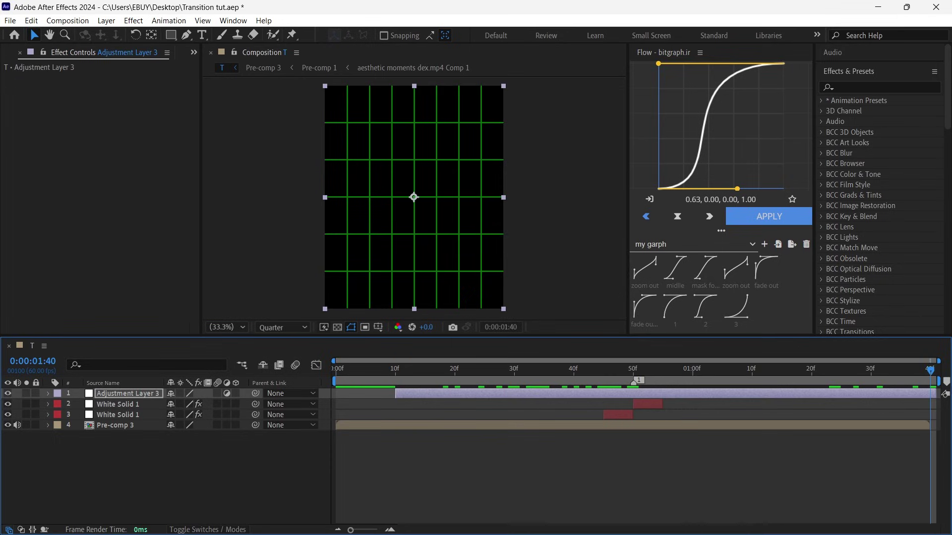
{"action": "key", "text": "shift+Page_Up"}
{"action": "key", "text": "alt+bracketright"}
{"action": "key", "text": "Page_Up"}
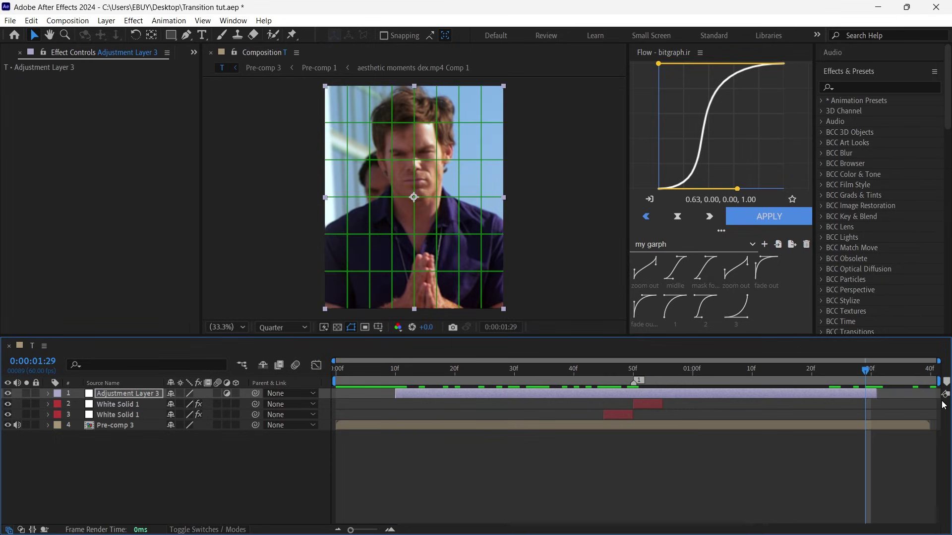
{"action": "key", "text": "i"}
- Apply the Tint and Invert effects to the adjustment layer
{"action": "left_click", "coordinate": [873, 87]}
{"action": "type", "text": "tint"}
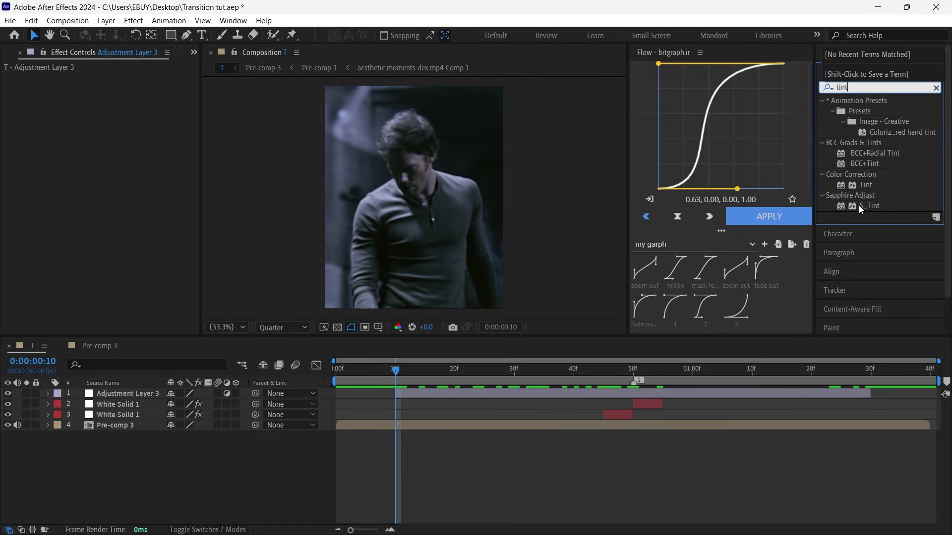
{"action": "left_click_drag", "start_coordinate": [865, 186], "coordinate": [576, 392]}
{"action": "left_click", "coordinate": [853, 88]}
{"action": "type", "text": "inver"}
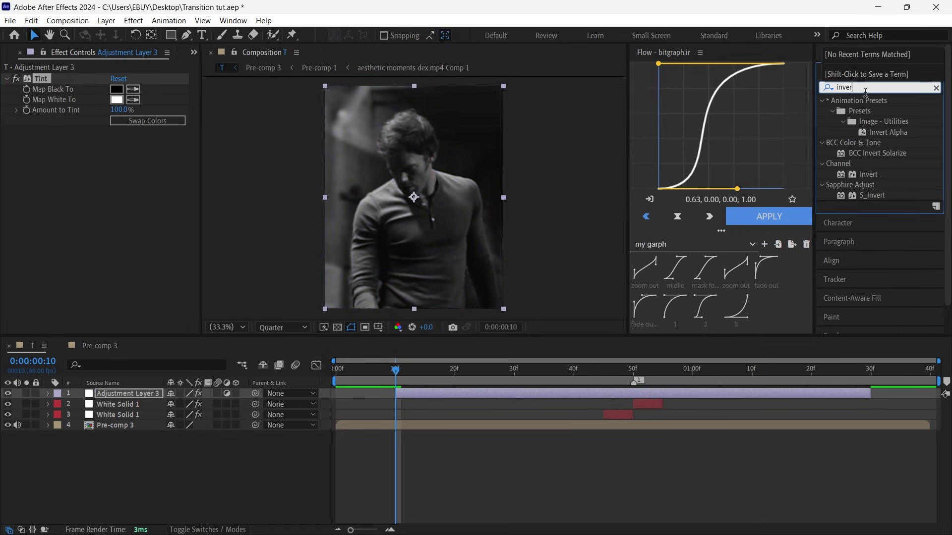
{"action": "left_click_drag", "start_coordinate": [868, 174], "coordinate": [132, 225]}
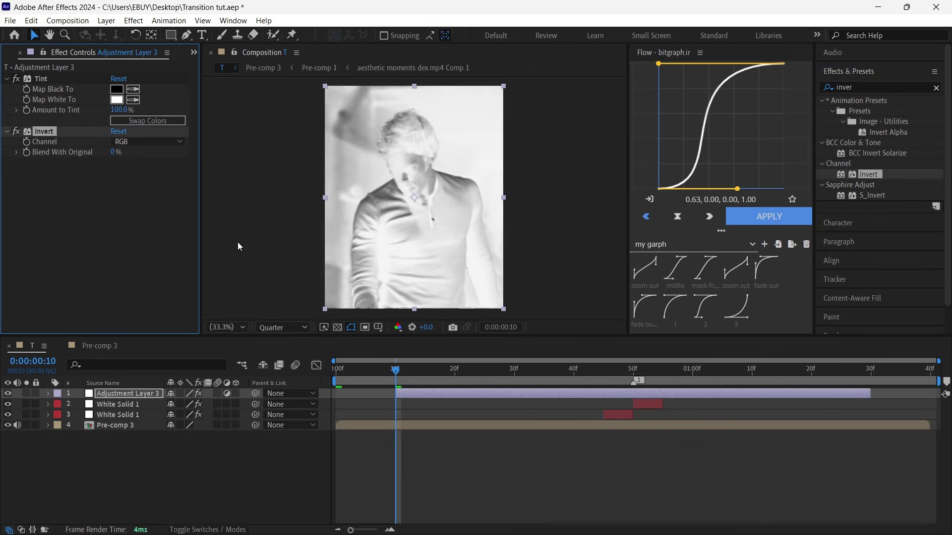
- Place Invert above Tint in the effect order and set Tint's Map White To colour to dark red 9D0000
{"action": "left_click", "coordinate": [117, 100]}
{"action": "left_click", "coordinate": [379, 358]}
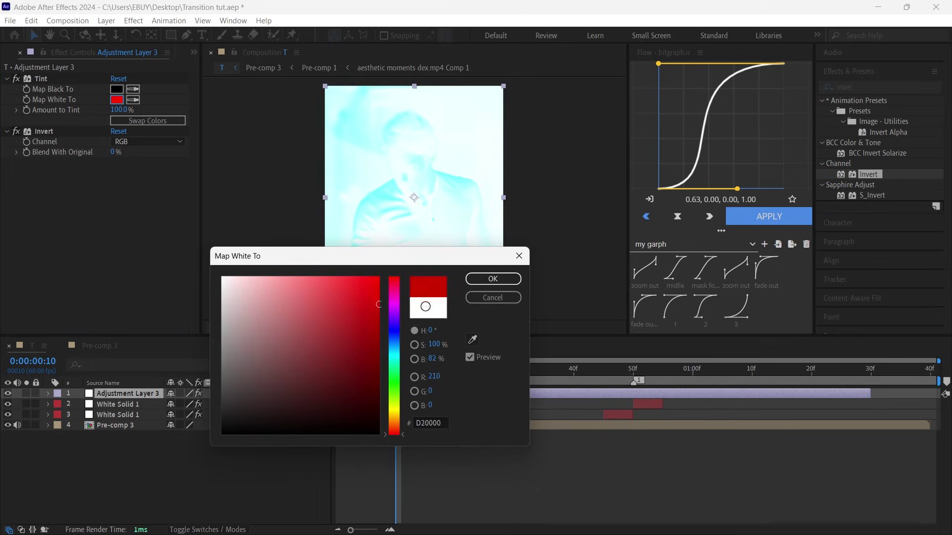
{"action": "left_click", "coordinate": [492, 278]}
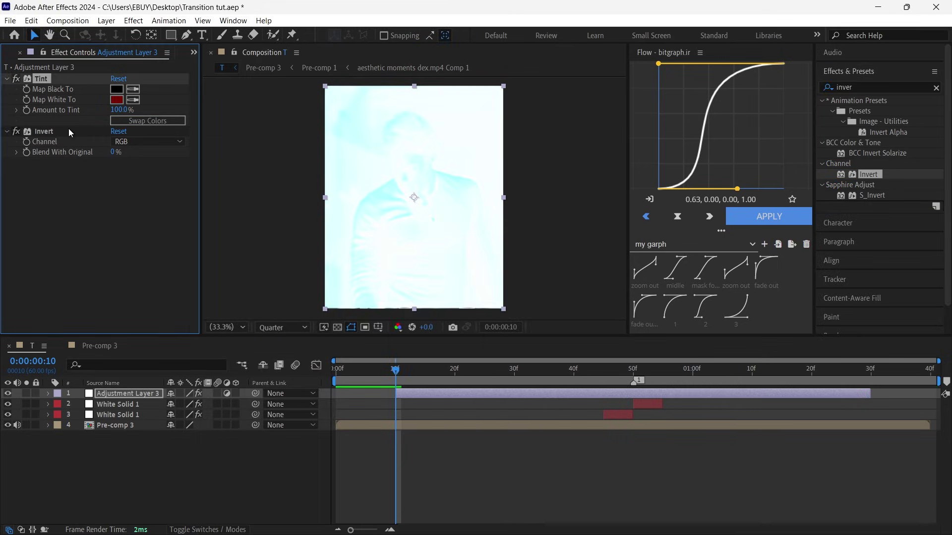
{"action": "left_click_drag", "start_coordinate": [69, 129], "coordinate": [69, 77]}
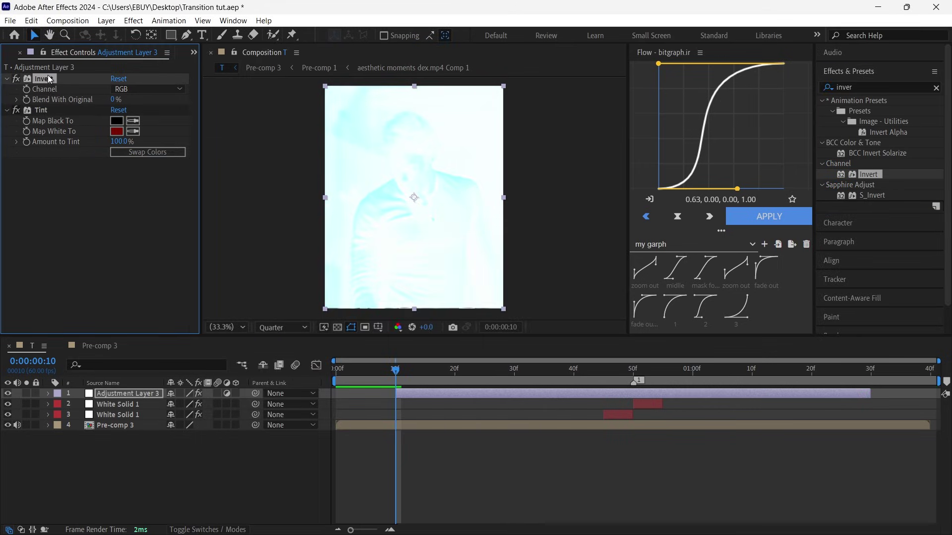
{"action": "left_click", "coordinate": [117, 132]}
{"action": "left_click_drag", "start_coordinate": [379, 343], "coordinate": [400, 337]}
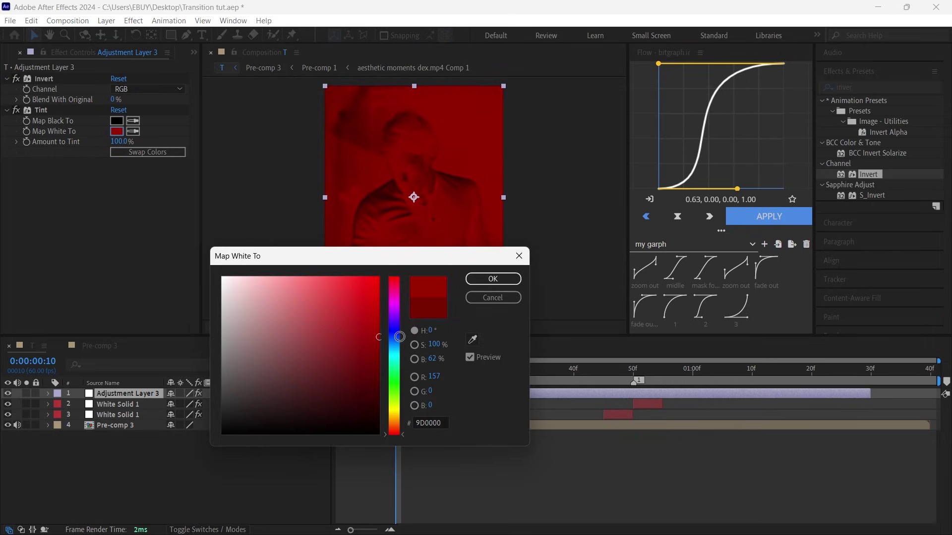
{"action": "left_click", "coordinate": [492, 278]}
- Keyframe the adjustment layer's Opacity at 0% at 0:00:00:10, 100% at 0:00:00:50 and 0% at 0:00:01:30
{"action": "key", "text": "t"}
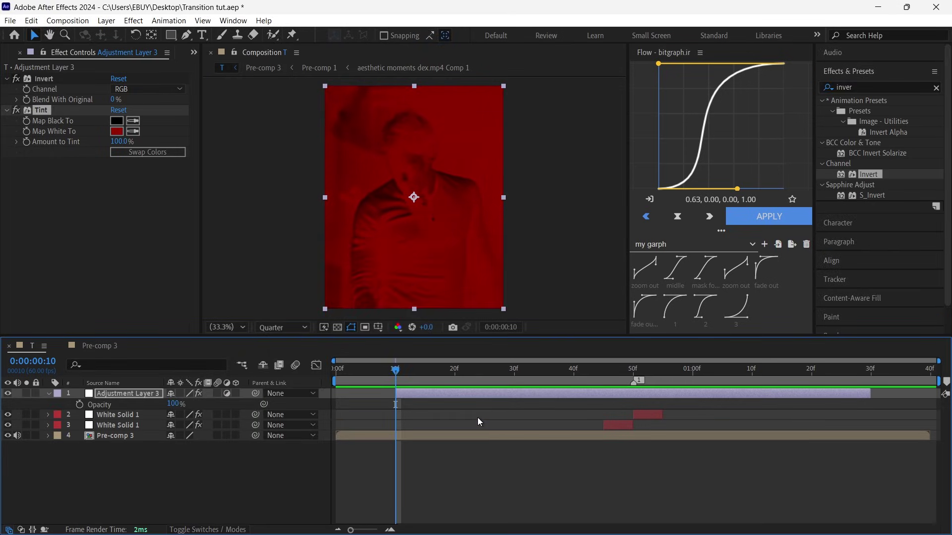
{"action": "left_click", "coordinate": [79, 405]}
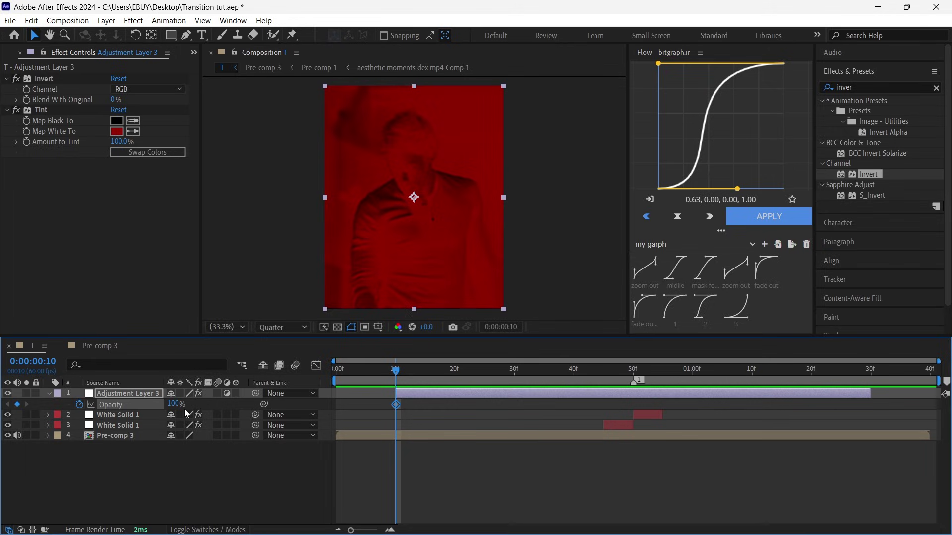
{"action": "left_click_drag", "start_coordinate": [174, 405], "coordinate": [116, 405]}
{"action": "left_click_drag", "start_coordinate": [529, 374], "coordinate": [634, 380]}
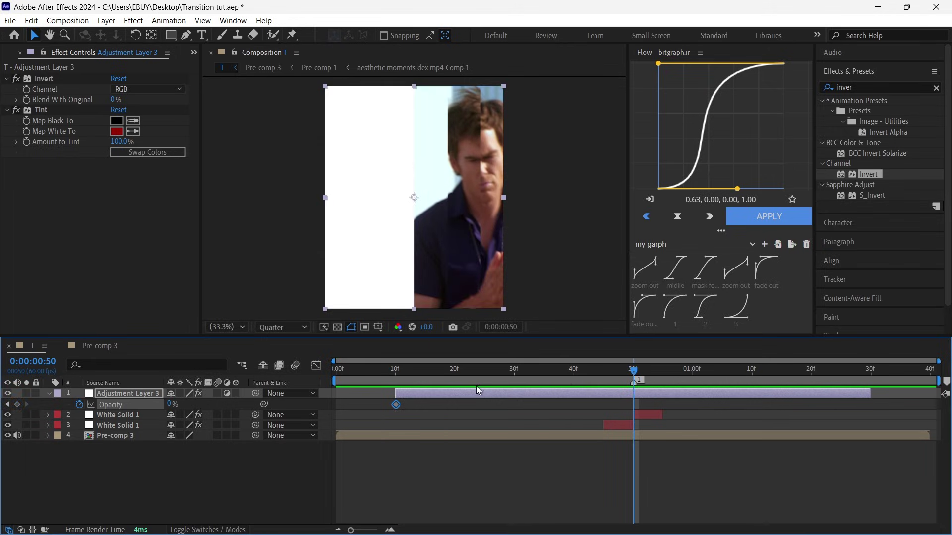
{"action": "left_click_drag", "start_coordinate": [174, 405], "coordinate": [363, 406]}
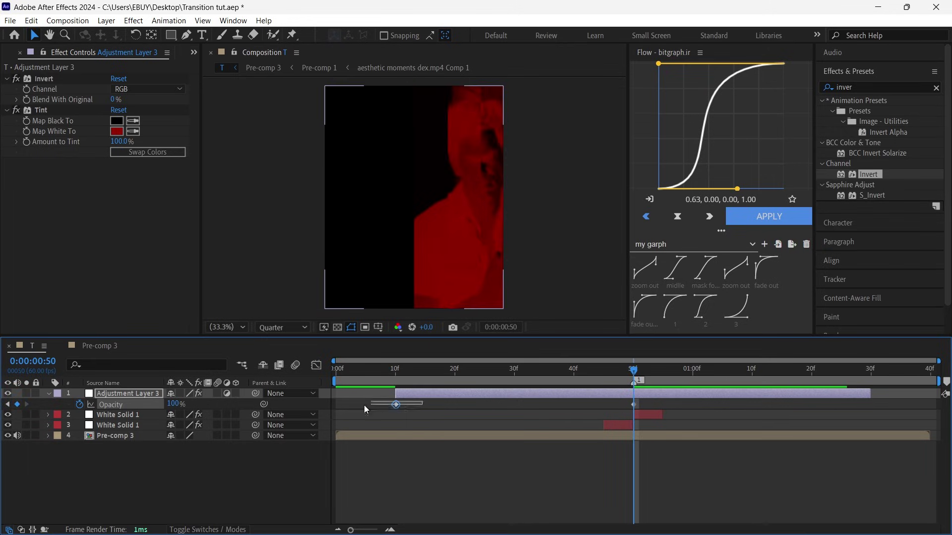
{"action": "left_click", "coordinate": [871, 382]}
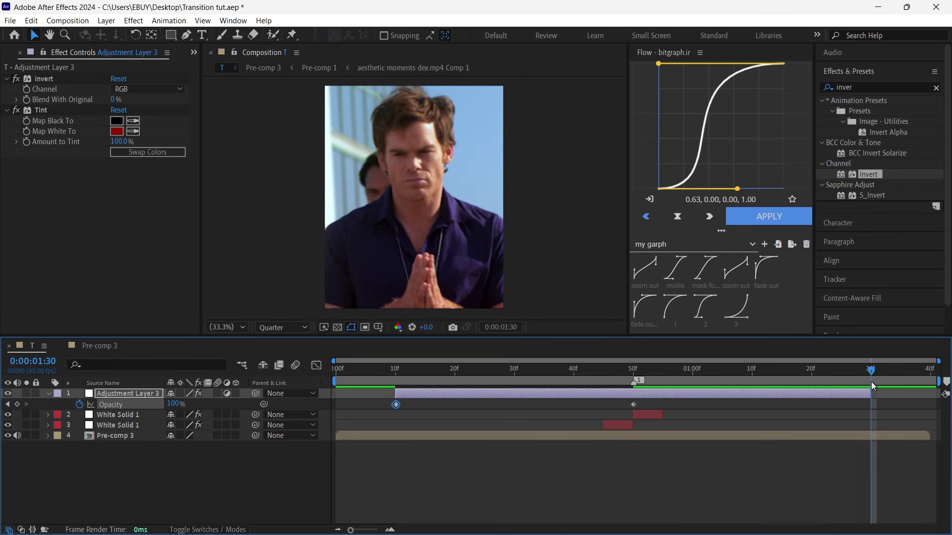
{"action": "key", "text": "ctrl+v"}
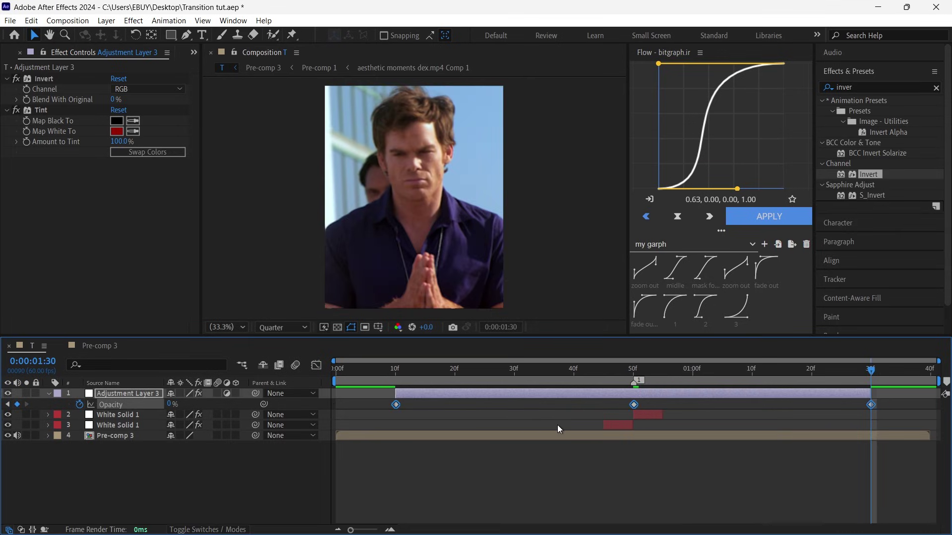
- Easy-ease the Opacity keyframes and shape their speed graph into a sharp peak at the cut
{"action": "key", "text": "F9"}
{"action": "left_click", "coordinate": [316, 365]}
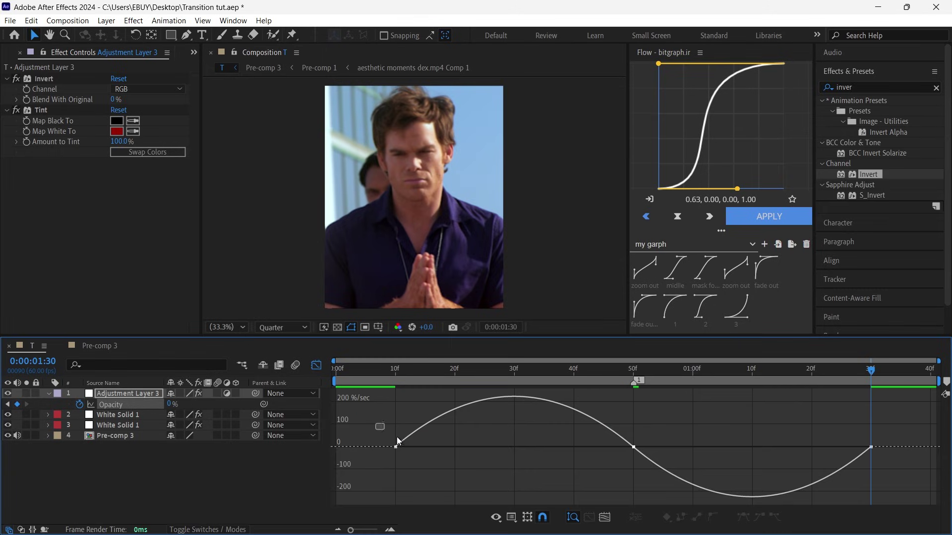
{"action": "left_click", "coordinate": [396, 445]}
{"action": "left_click_drag", "start_coordinate": [435, 447], "coordinate": [632, 475]}
{"action": "left_click_drag", "start_coordinate": [687, 435], "coordinate": [636, 448]}
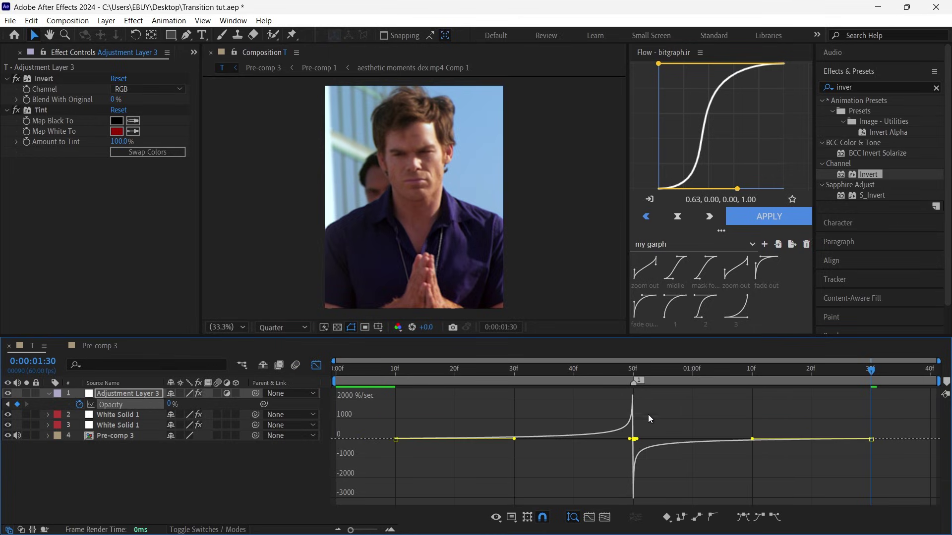
{"action": "left_click", "coordinate": [316, 365]}
- Return to the cut at 0:00:00:50 and move the tinted adjustment layer below both white solids
{"action": "left_click_drag", "start_coordinate": [609, 370], "coordinate": [635, 373]}
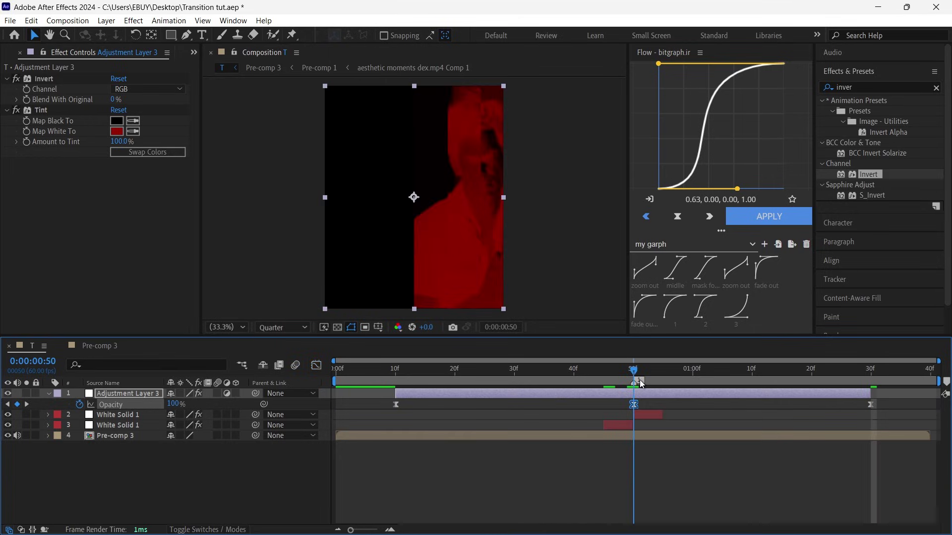
{"action": "left_click_drag", "start_coordinate": [139, 393], "coordinate": [140, 419]}
{"action": "left_click_drag", "start_coordinate": [138, 418], "coordinate": [139, 418]}
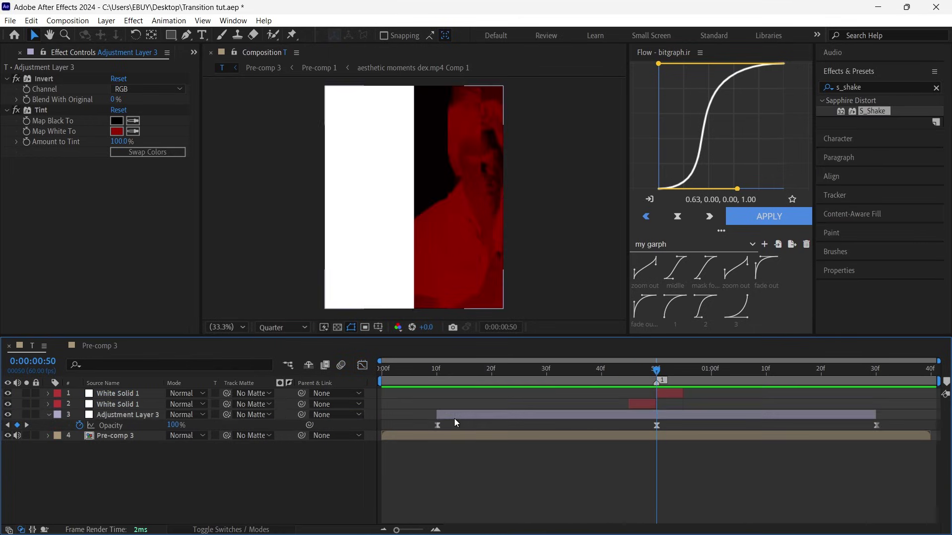
- Duplicate the adjustment layer, then remove the copy's effects and its Opacity keyframes
{"action": "left_click", "coordinate": [450, 418]}
{"action": "left_click", "coordinate": [98, 253]}
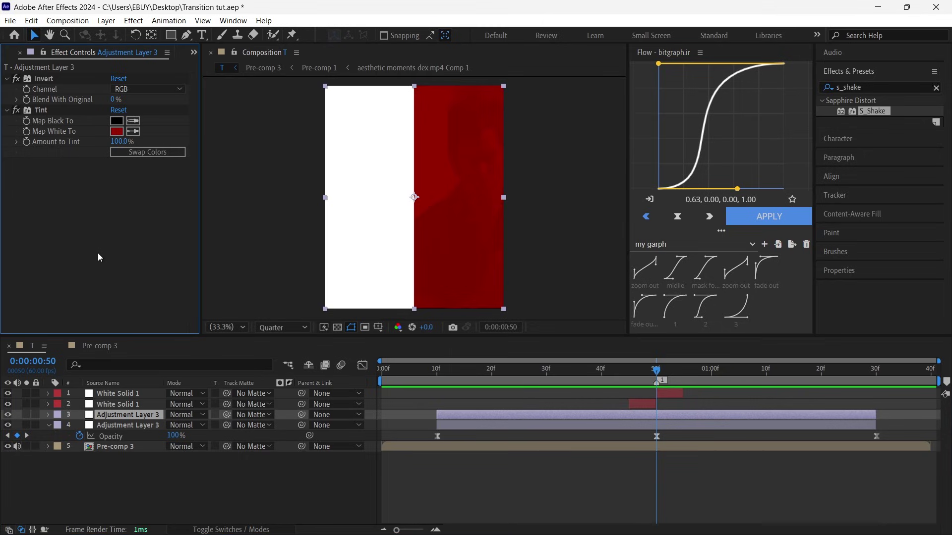
{"action": "key", "text": "ctrl+a"}
{"action": "key", "text": "Delete"}
{"action": "key", "text": "t"}
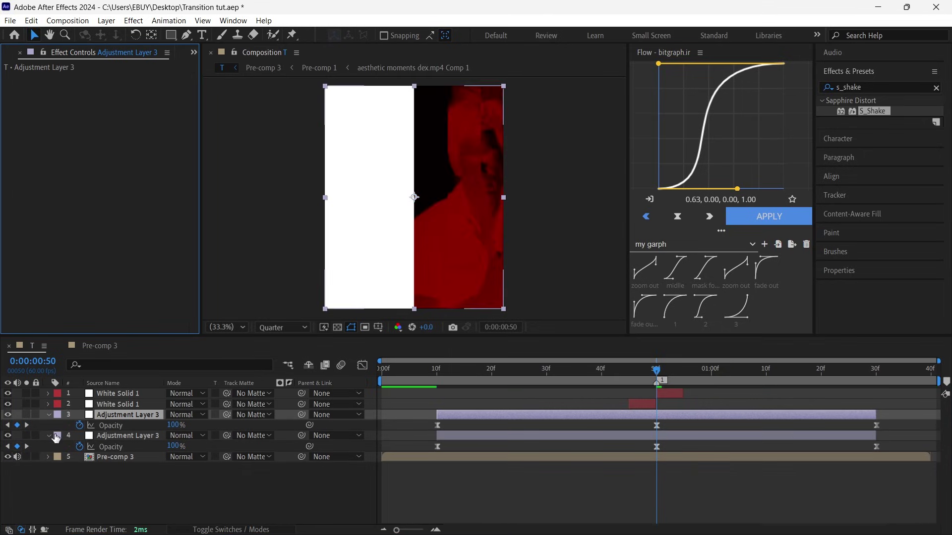
{"action": "left_click", "coordinate": [84, 427]}
- Apply S_Shake to the duplicate with Frequency 10 and keyframe its Amplitude at 0.75 at 0:00:00:50
{"action": "left_click_drag", "start_coordinate": [871, 111], "coordinate": [621, 417]}
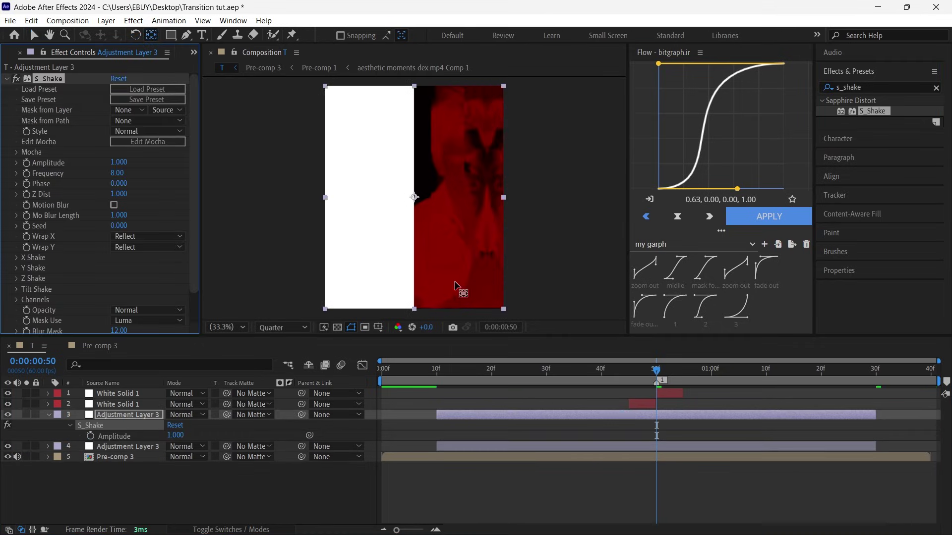
{"action": "left_click", "coordinate": [27, 163]}
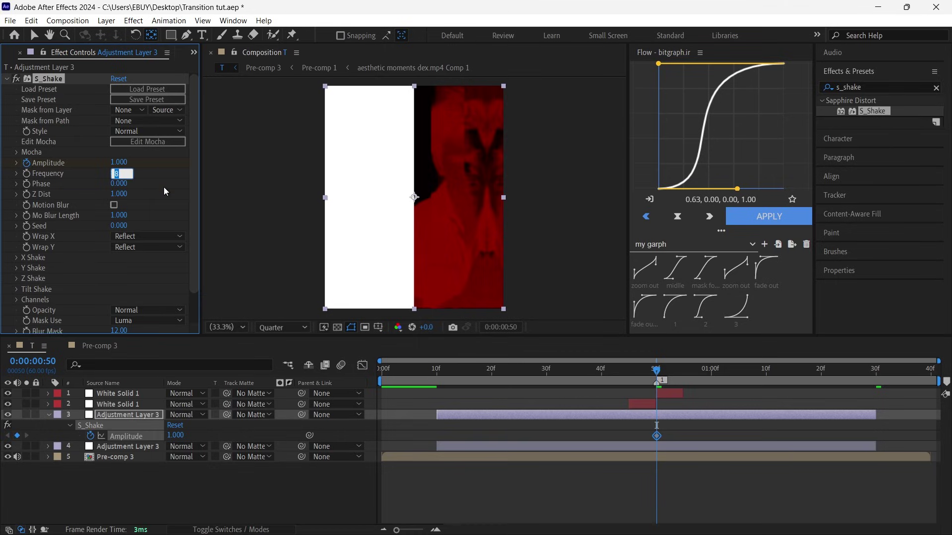
{"action": "left_click", "coordinate": [119, 162]}
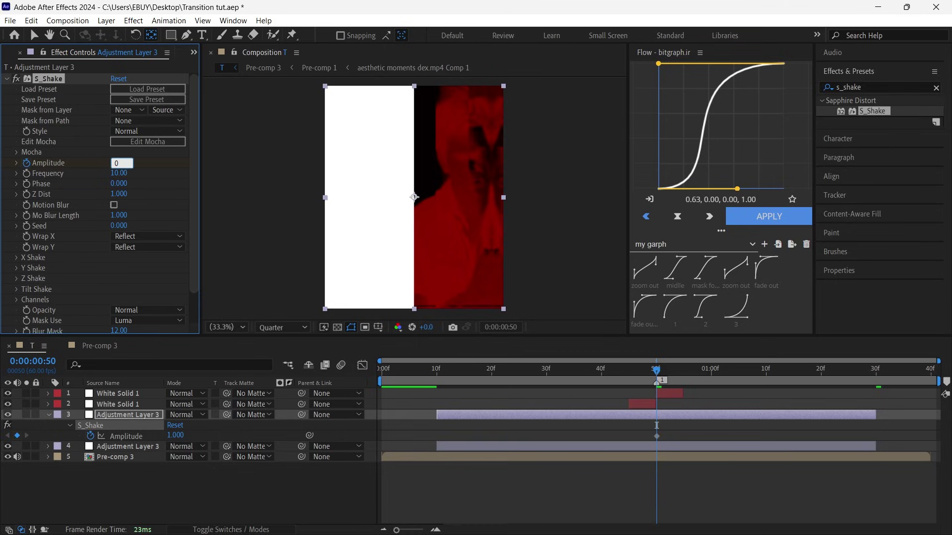
{"action": "type", "text": "0.75"}
{"action": "key", "text": "Return"}
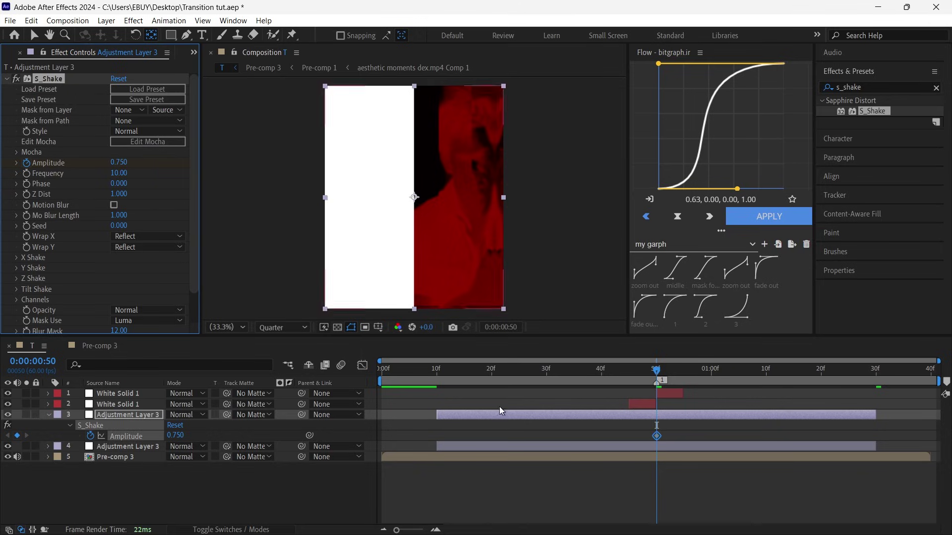
- Keyframe the S_Shake Amplitude at 0 at both ends of the layer, 0:00:00:10 and 0:00:01:30
{"action": "key", "text": "u"}
{"action": "key", "text": "u"}
{"action": "key", "text": "j"}
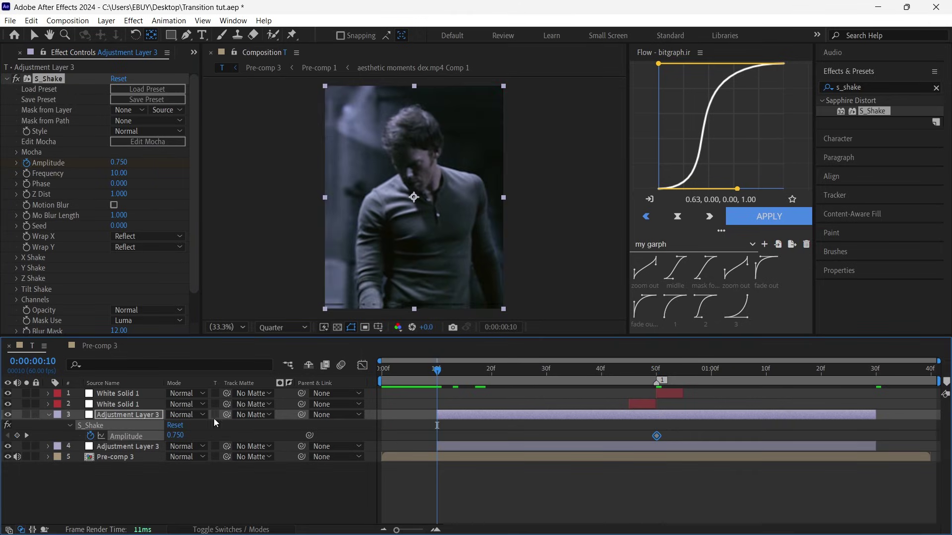
{"action": "left_click_drag", "start_coordinate": [547, 378], "coordinate": [879, 421]}
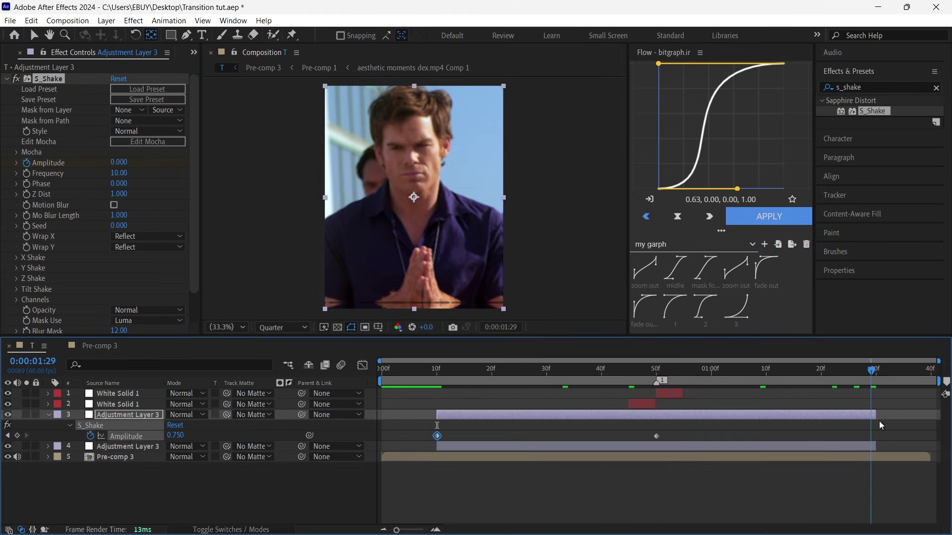
{"action": "left_click_drag", "start_coordinate": [175, 435], "coordinate": [71, 441]}
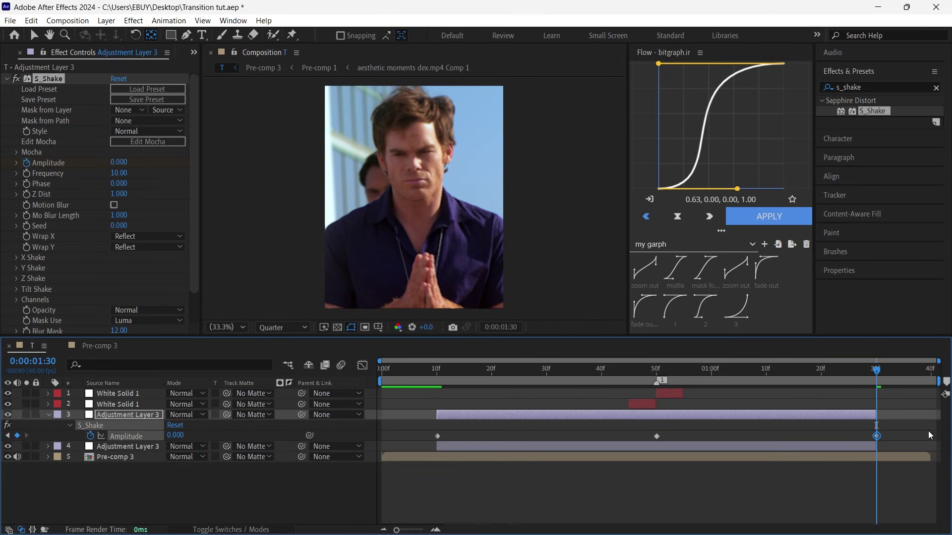
- Ease the S_Shake Amplitude keyframes, shape their speed graph into a sharp peak at the cut and preview the transition
{"action": "left_click_drag", "start_coordinate": [923, 418], "coordinate": [373, 465]}
{"action": "left_click", "coordinate": [363, 366]}
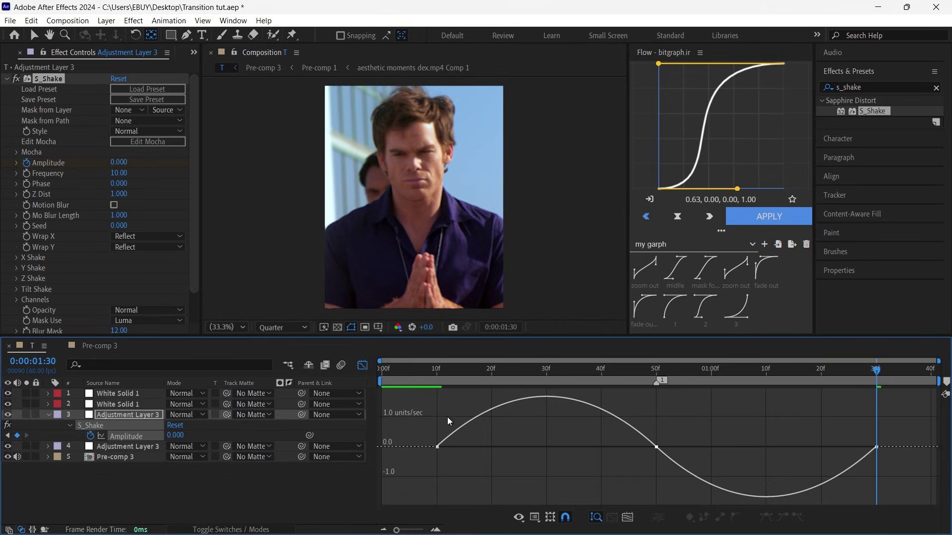
{"action": "left_click", "coordinate": [437, 447]}
{"action": "left_click_drag", "start_coordinate": [474, 447], "coordinate": [593, 452]}
{"action": "left_click_drag", "start_coordinate": [711, 434], "coordinate": [623, 486]}
{"action": "left_click_drag", "start_coordinate": [756, 461], "coordinate": [621, 501]}
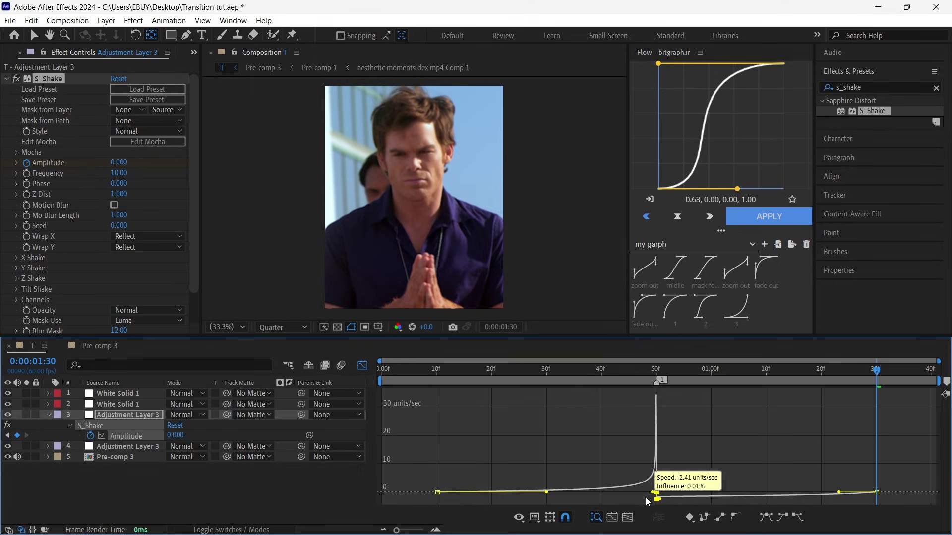
{"action": "left_click_drag", "start_coordinate": [912, 478], "coordinate": [658, 487]}
{"action": "left_click", "coordinate": [657, 485]}
{"action": "left_click", "coordinate": [727, 434]}
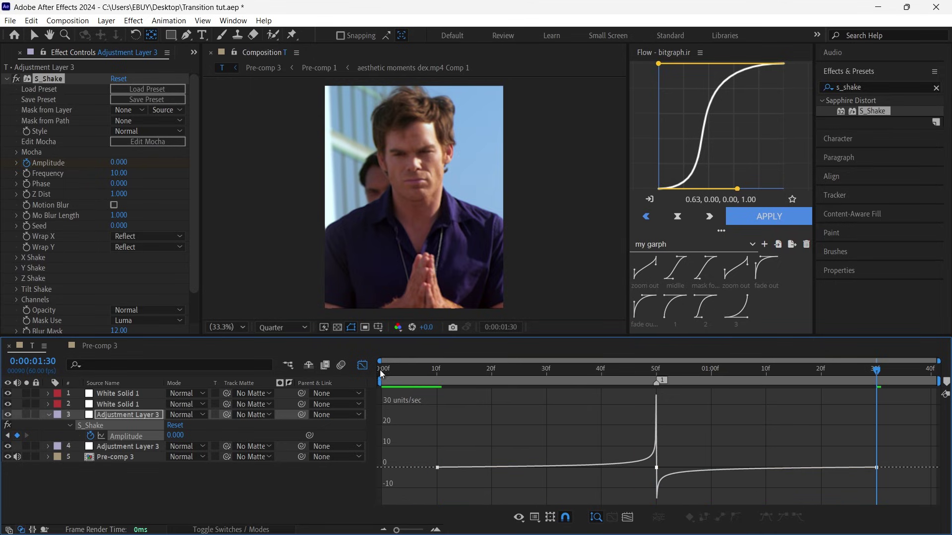
{"action": "left_click", "coordinate": [362, 365]}
{"action": "key", "text": "space"}
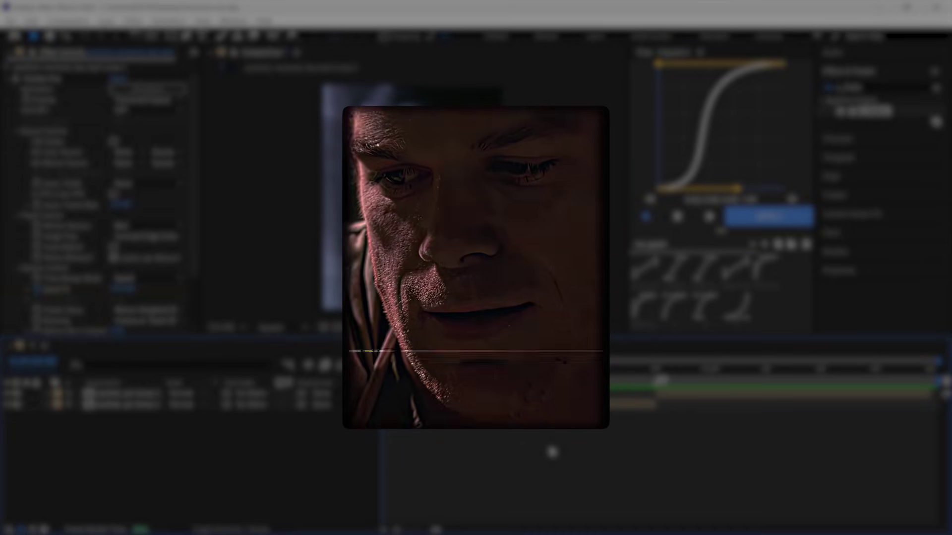
- Create an adjustment layer above both clips and trim it to run from 0:00:00:40 to 0:00:01:10
{"action": "key", "text": "ctrl+alt+y"}
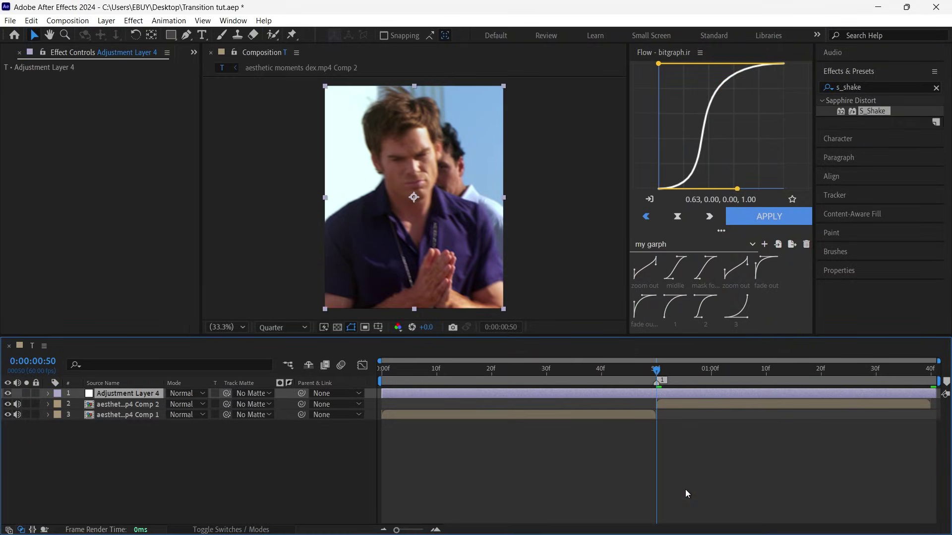
{"action": "key", "text": "shift+Page_Up"}
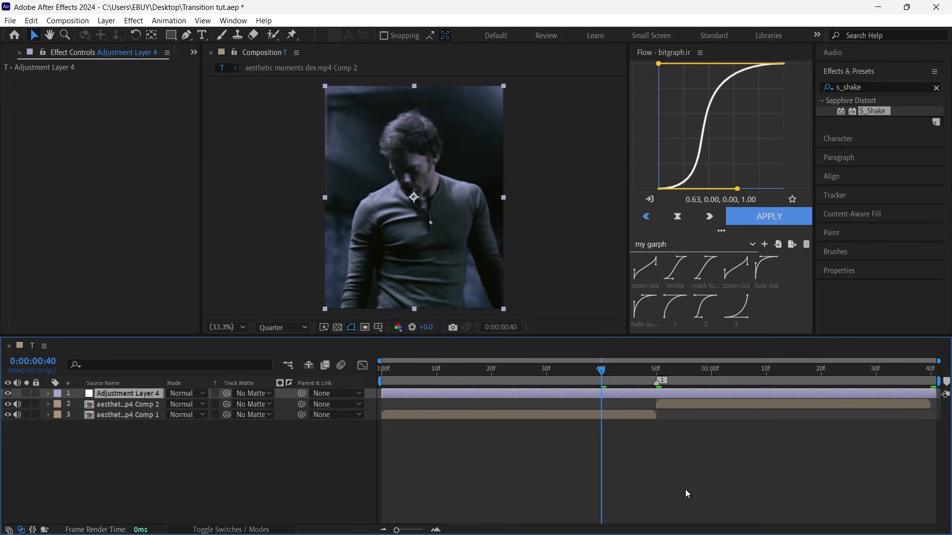
{"action": "key", "text": "alt+bracketleft"}
{"action": "key", "text": "shift+Page_Down"}
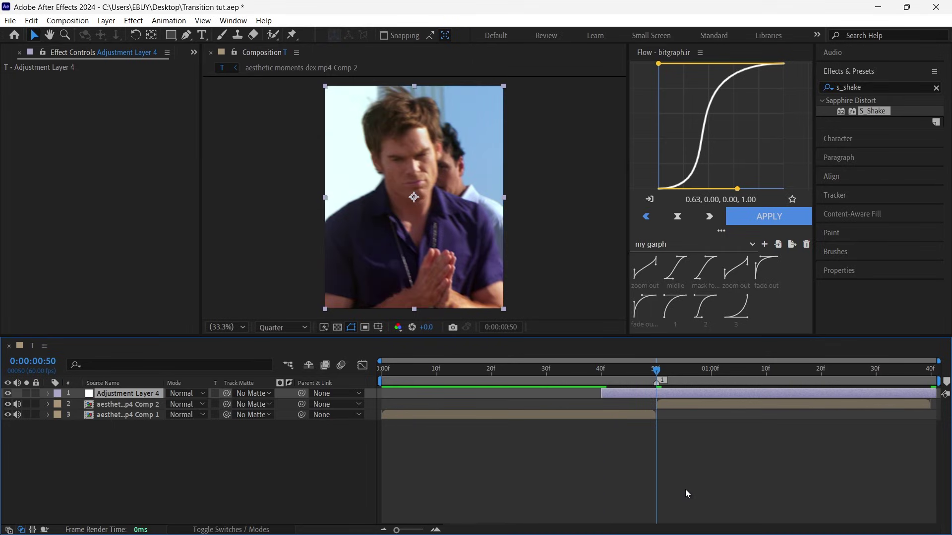
{"action": "key", "text": "shift+Page_Down"}
{"action": "key", "text": "shift+Page_Down"}
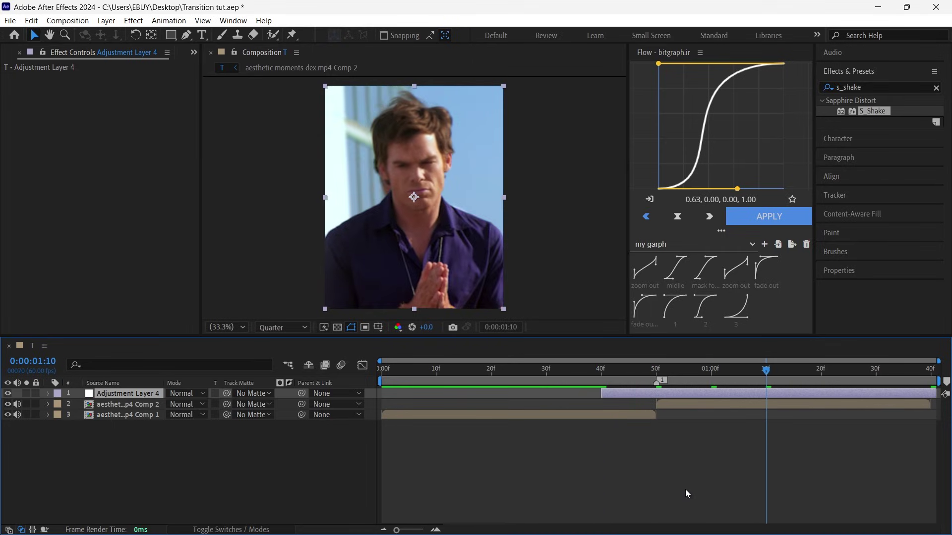
{"action": "key", "text": "Page_Up"}
{"action": "key", "text": "alt+bracketright"}
- Extend the adjustment layer's start back to 0:00:00:35
{"action": "key", "text": "shift+Page_Up"}
{"action": "key", "text": "shift+Page_Up"}
{"action": "key", "text": "Page_Up"}
{"action": "key", "text": "Page_Up"}
{"action": "key", "text": "Page_Up"}
{"action": "key", "text": "Page_Up"}
{"action": "key", "text": "Page_Up"}
{"action": "key", "text": "Page_Up"}
{"action": "key", "text": "Page_Up"}
{"action": "key", "text": "Page_Up"}
{"action": "key", "text": "Page_Up"}
{"action": "key", "text": "Page_Up"}
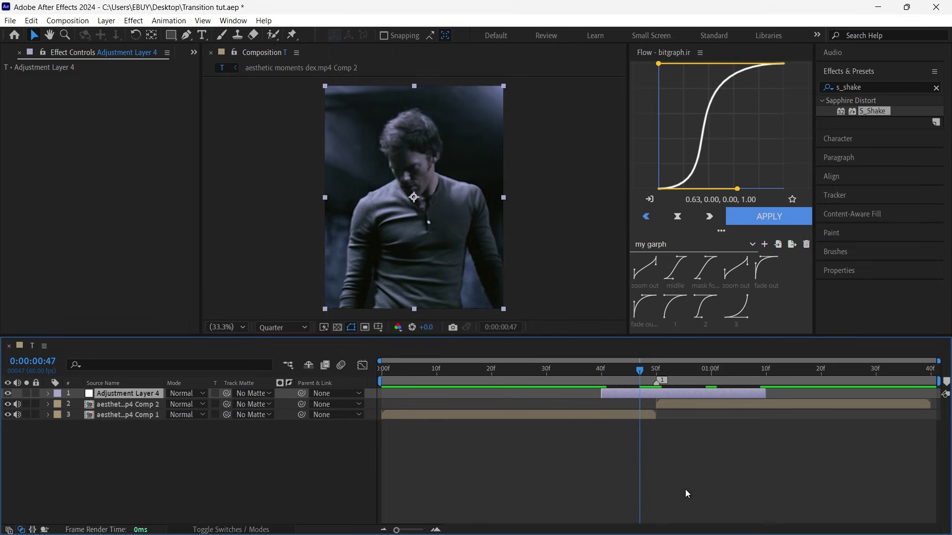
{"action": "key", "text": "Page_Up"}
{"action": "key", "text": "Page_Up"}
{"action": "key", "text": "Page_Up"}
{"action": "key", "text": "Page_Up"}
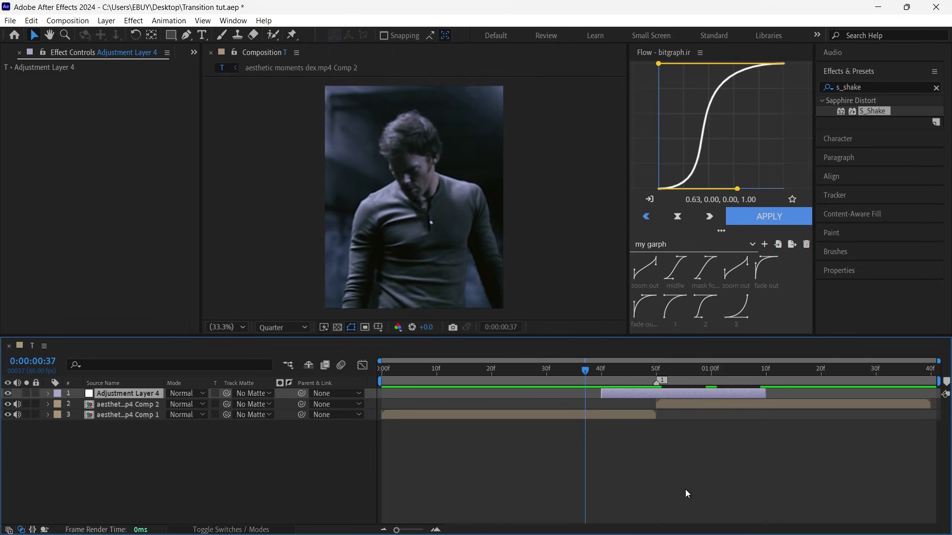
{"action": "key", "text": "alt+bracketleft"}
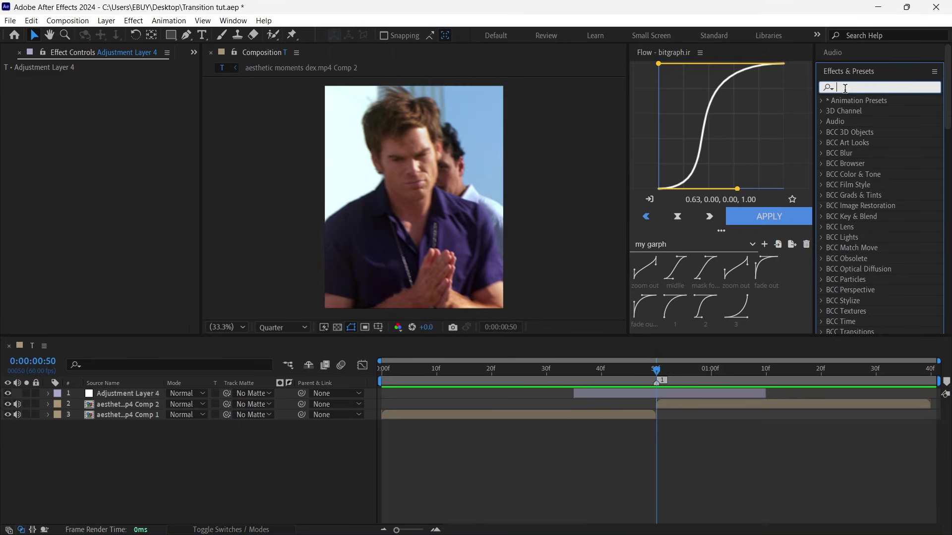
- Find the Glitchify effect and apply it to the adjustment layer
{"action": "type", "text": "gliitc"}
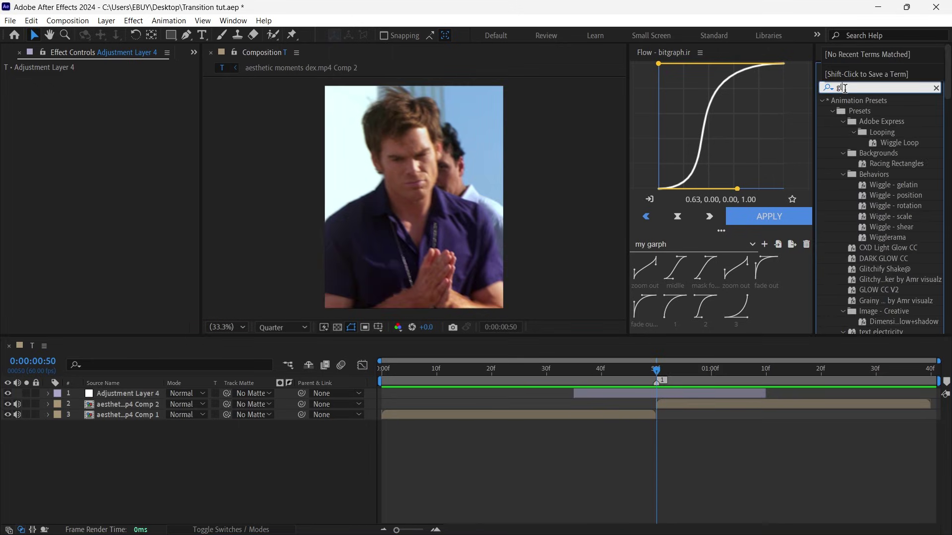
{"action": "key", "text": "BackSpace"}
{"action": "key", "text": "BackSpace"}
{"action": "type", "text": "tchi"}
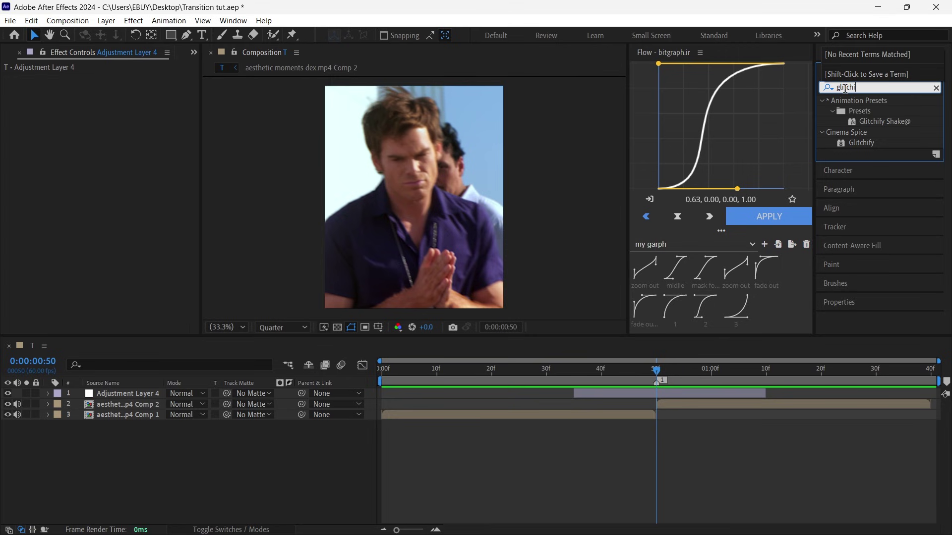
{"action": "left_click_drag", "start_coordinate": [861, 143], "coordinate": [131, 251]}
- Set Glitchify Amount and Glitchify Speed to 15 and keyframe both at 0:00:00:50
{"action": "left_click", "coordinate": [119, 90]}
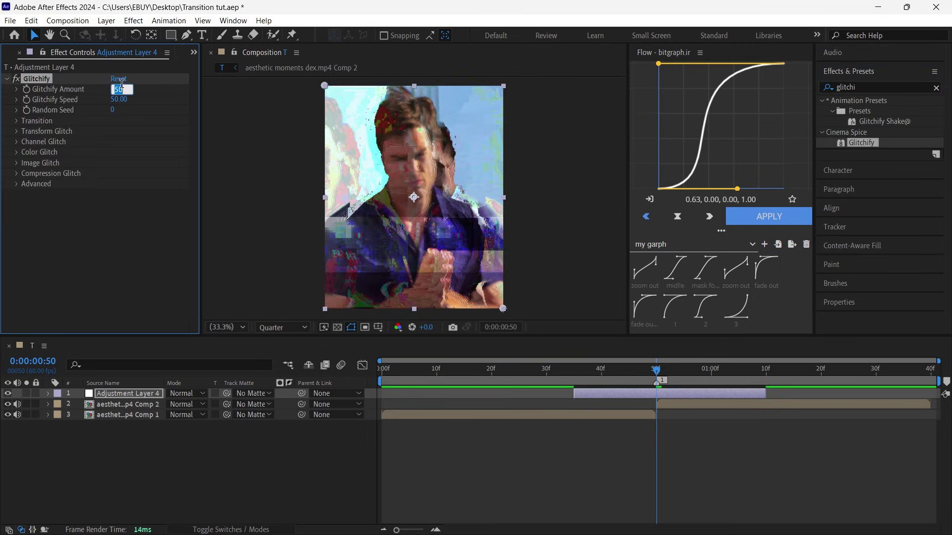
{"action": "type", "text": "15"}
{"action": "key", "text": "Tab"}
{"action": "type", "text": "1"}
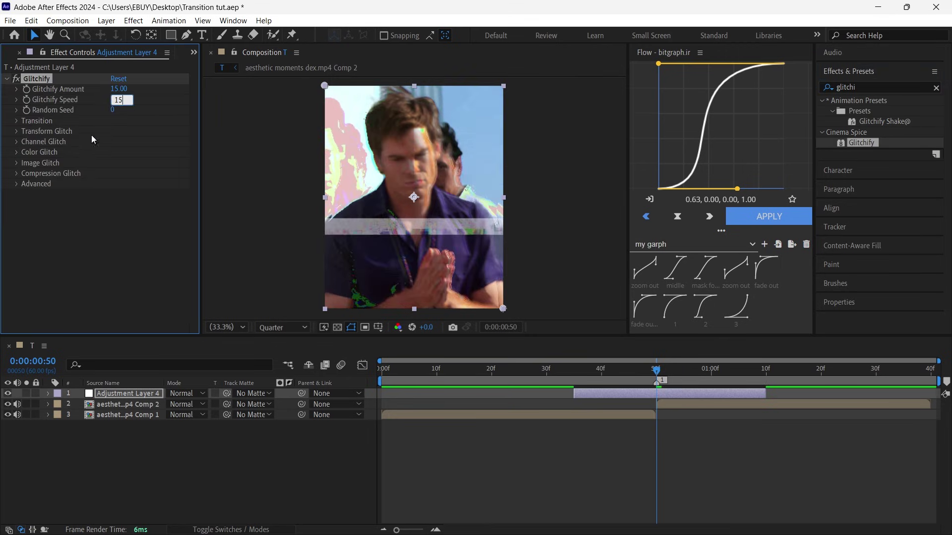
{"action": "left_click", "coordinate": [91, 135]}
{"action": "left_click", "coordinate": [27, 90]}
{"action": "left_click", "coordinate": [26, 101]}
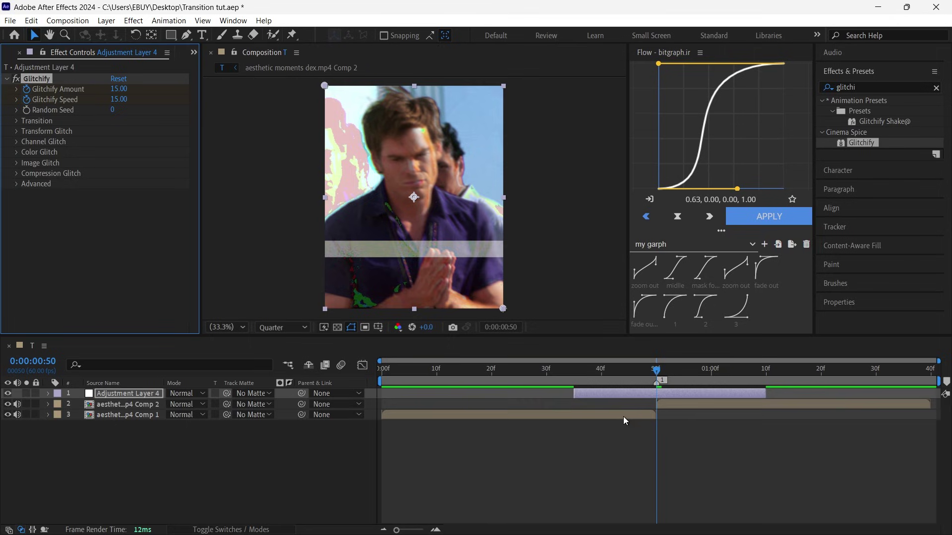
- Keyframe Glitchify Amount and Speed at 0 at both ends of the layer, 0:00:00:35 and 0:00:01:10
{"action": "key", "text": "u"}
{"action": "left_click_drag", "start_coordinate": [656, 371], "coordinate": [570, 389]}
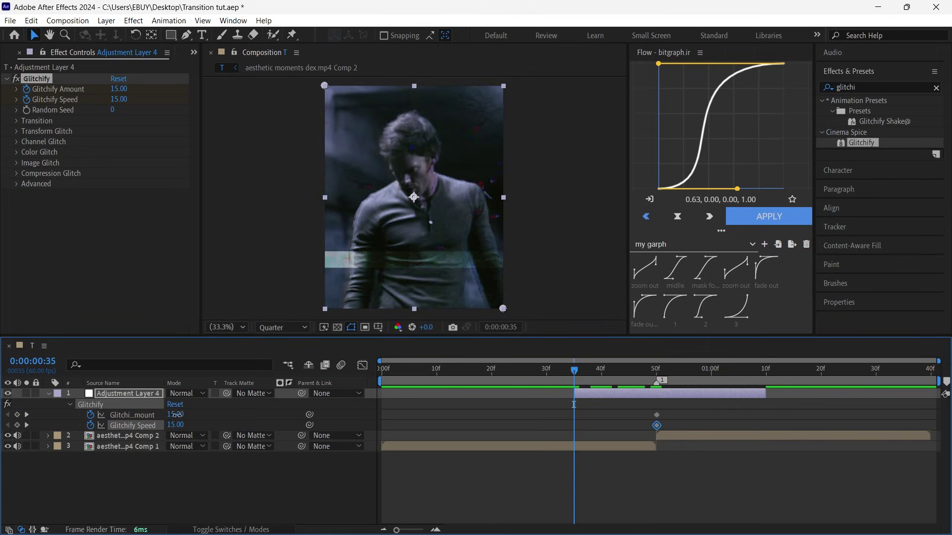
{"action": "left_click_drag", "start_coordinate": [174, 415], "coordinate": [109, 430]}
{"action": "left_click_drag", "start_coordinate": [584, 430], "coordinate": [566, 412]}
{"action": "key", "text": "ctrl+c"}
{"action": "left_click_drag", "start_coordinate": [574, 372], "coordinate": [766, 388]}
{"action": "key", "text": "ctrl+v"}
- Easy-ease all Glitchify keyframes and steepen their speed graph toward the cut at 0:00:00:50
{"action": "left_click_drag", "start_coordinate": [837, 403], "coordinate": [618, 456]}
{"action": "key", "text": "F9"}
{"action": "left_click", "coordinate": [362, 365]}
{"action": "left_click_drag", "start_coordinate": [838, 451], "coordinate": [671, 476]}
{"action": "left_click_drag", "start_coordinate": [675, 440], "coordinate": [659, 454]}
{"action": "left_click_drag", "start_coordinate": [681, 412], "coordinate": [656, 433]}
{"action": "left_click", "coordinate": [363, 365]}
{"action": "left_click_drag", "start_coordinate": [629, 370], "coordinate": [647, 383]}
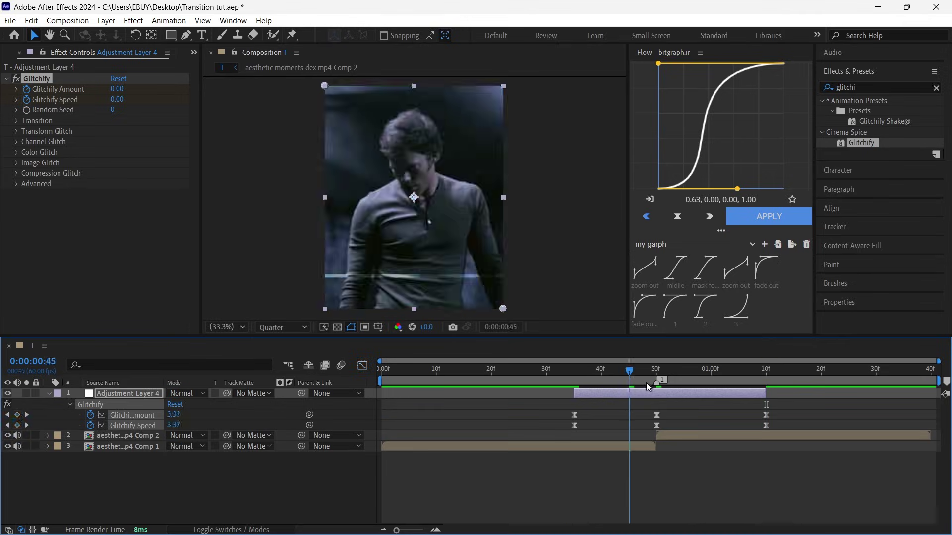
- Apply S_Shake to the adjustment layer, keyframe its Amplitude at 1 at 0:00:00:50 and set its Frequency to 10
{"action": "left_click", "coordinate": [656, 371]}
{"action": "left_click", "coordinate": [836, 87]}
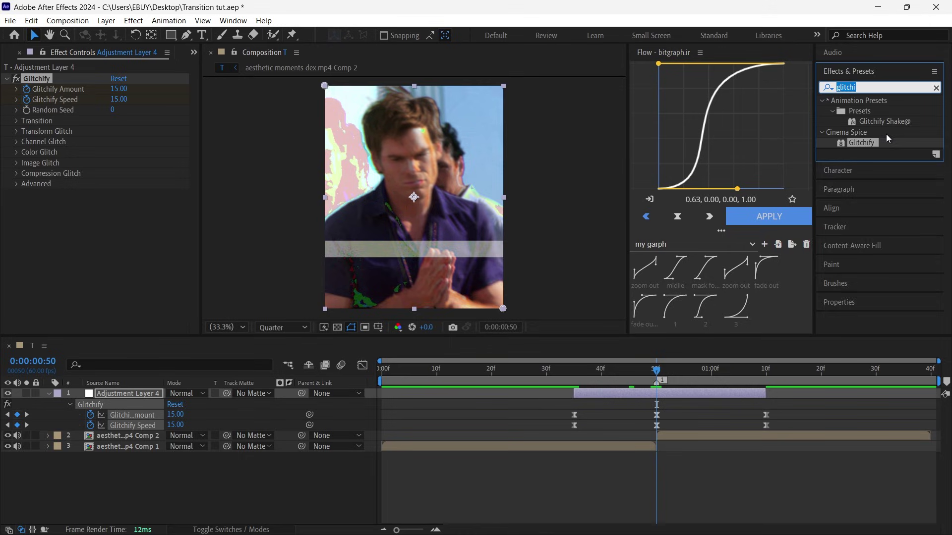
{"action": "type", "text": "s_shale"}
{"action": "key", "text": "BackSpace"}
{"action": "key", "text": "BackSpace"}
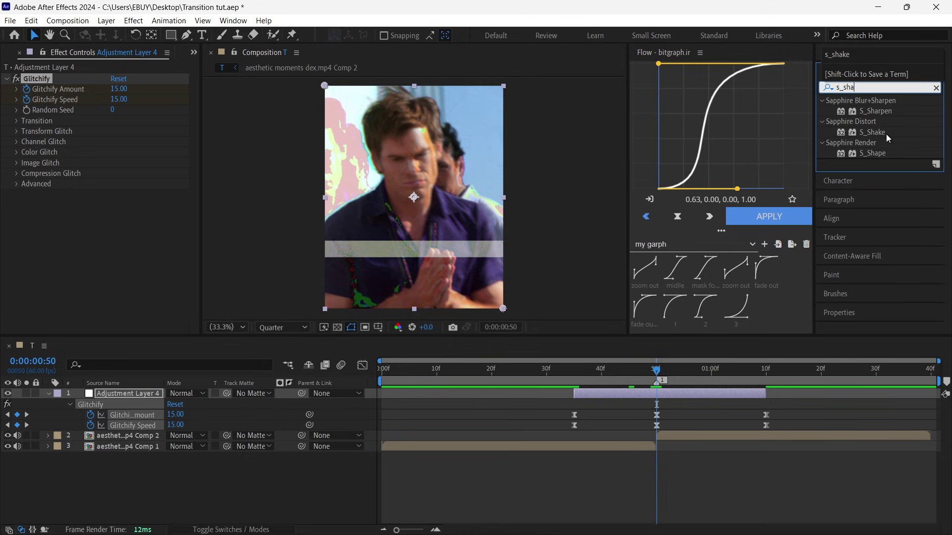
{"action": "left_click_drag", "start_coordinate": [873, 131], "coordinate": [155, 219]}
{"action": "left_click", "coordinate": [26, 162]}
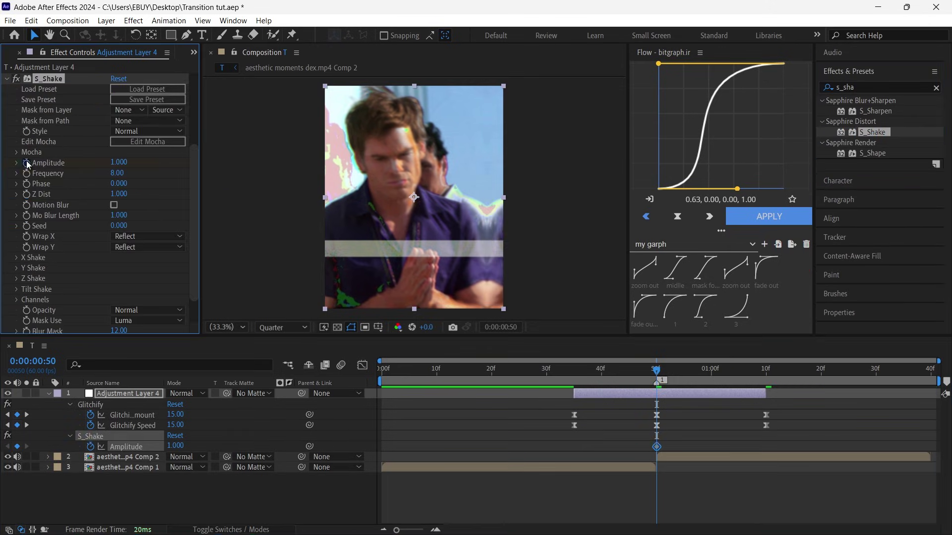
{"action": "left_click", "coordinate": [117, 173]}
{"action": "type", "text": "10"}
{"action": "key", "text": "Return"}
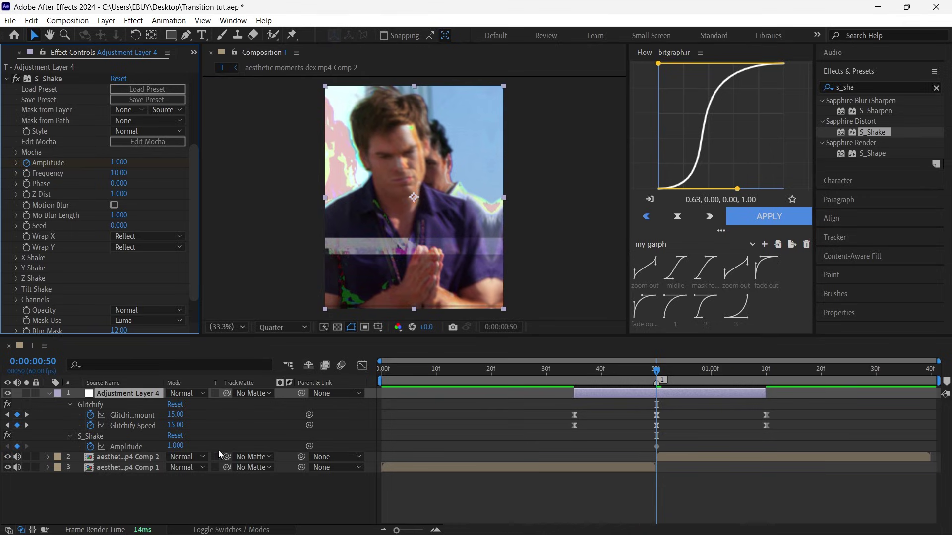
- Keyframe the S_Shake Amplitude at 0 at both ends of the layer, 0:00:00:35 and 0:00:01:10
{"action": "left_click_drag", "start_coordinate": [594, 371], "coordinate": [766, 388]}
{"action": "left_click", "coordinate": [181, 445]}
{"action": "type", "text": "0"}
{"action": "key", "text": "Return"}
{"action": "left_click", "coordinate": [175, 445]}
{"action": "type", "text": "0"}
{"action": "key", "text": "Return"}
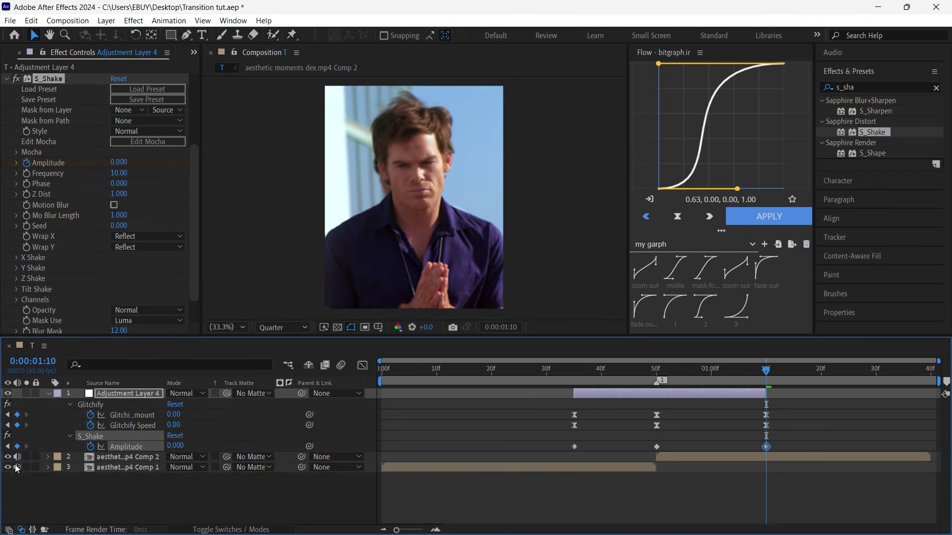
- Ease the three S_Shake Amplitude keyframes and steepen their speed graph toward the cut
{"action": "left_click_drag", "start_coordinate": [776, 441], "coordinate": [513, 471]}
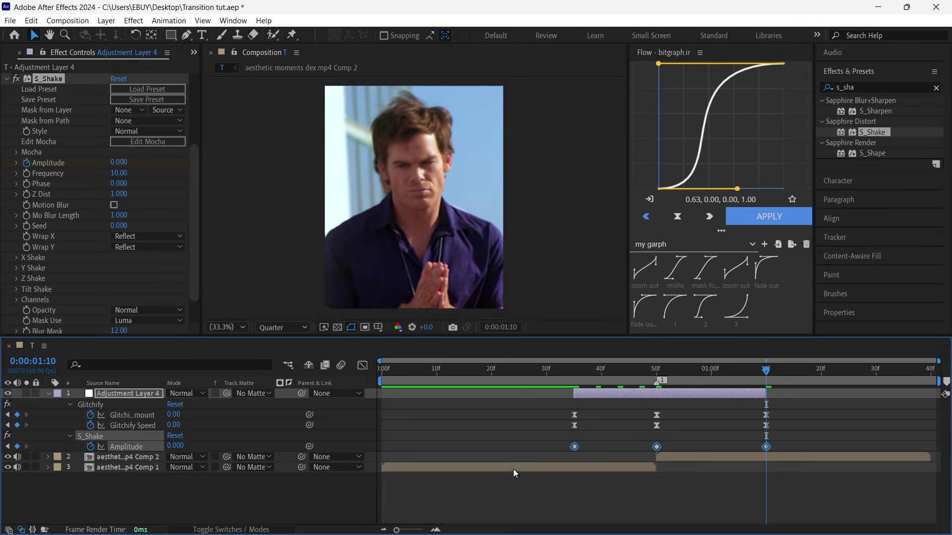
{"action": "left_click", "coordinate": [363, 365]}
{"action": "left_click_drag", "start_coordinate": [520, 423], "coordinate": [581, 448]}
{"action": "left_click_drag", "start_coordinate": [606, 442], "coordinate": [546, 464]}
{"action": "left_click_drag", "start_coordinate": [588, 455], "coordinate": [626, 456]}
{"action": "left_click_drag", "start_coordinate": [665, 448], "coordinate": [686, 477]}
{"action": "left_click_drag", "start_coordinate": [794, 471], "coordinate": [653, 487]}
{"action": "left_click", "coordinate": [362, 366]}
- Create a full-frame solid in red, FF0000, above the adjustment layer
{"action": "key", "text": "ctrl+y"}
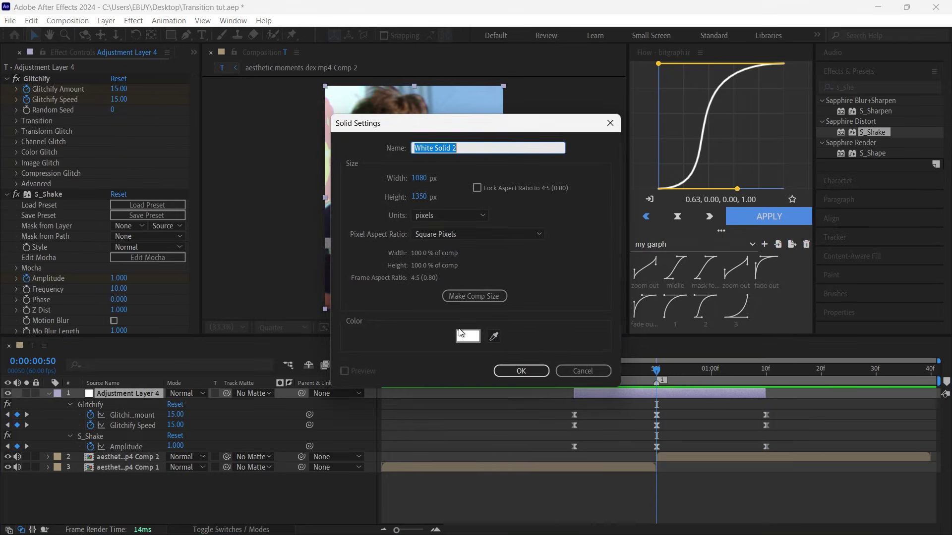
{"action": "left_click", "coordinate": [459, 333]}
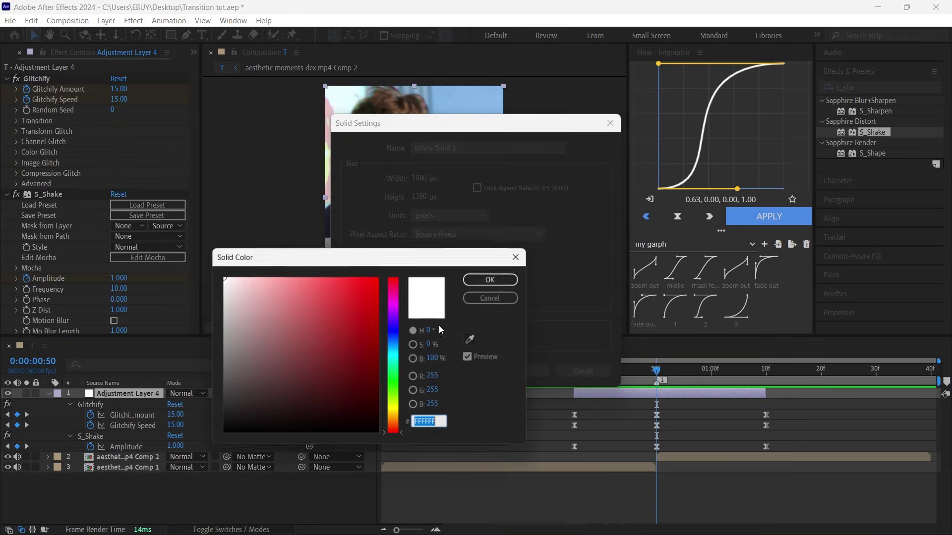
{"action": "type", "text": "ff0000"}
{"action": "key", "text": "Return"}
{"action": "left_click", "coordinate": [521, 371]}
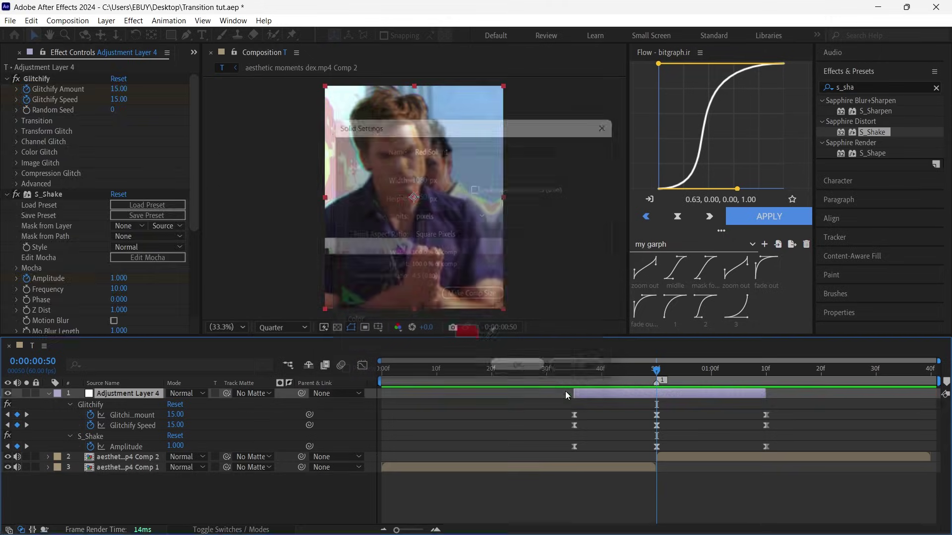
- Trim the red solid to run from 0:00:00:35 to 0:00:01:10, matching the adjustment layer
{"action": "left_click", "coordinate": [573, 376]}
{"action": "left_click", "coordinate": [768, 377]}
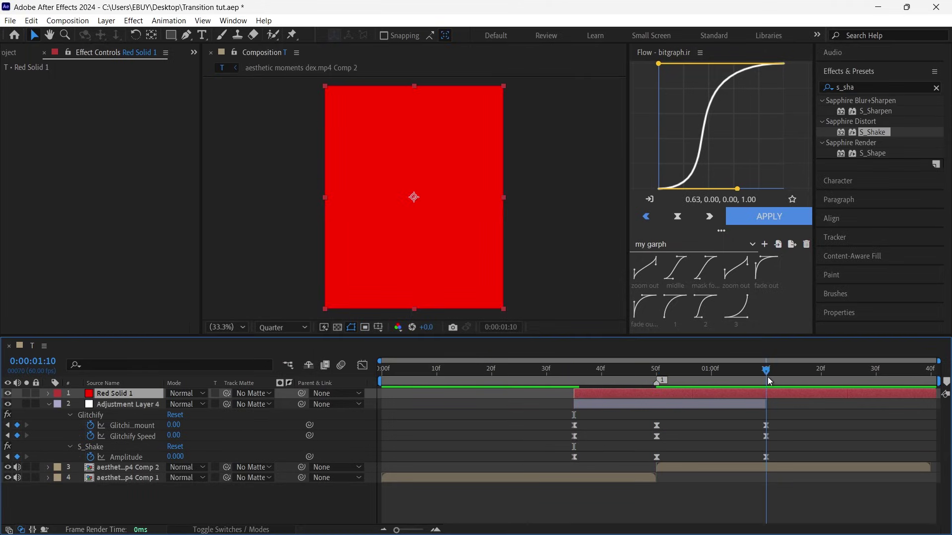
{"action": "key", "text": "alt+]"}
- Keyframe the red solid's Opacity at 100% at 0:00:00:50 and 0% at 0:00:00:35 and 0:00:01:10
{"action": "key", "text": "j"}
{"action": "key", "text": "t"}
{"action": "left_click", "coordinate": [79, 404]}
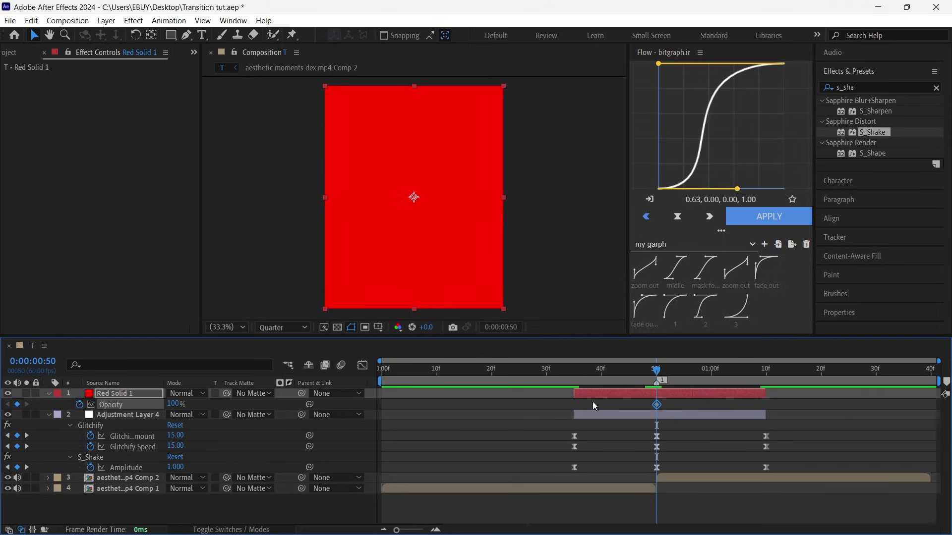
{"action": "left_click_drag", "start_coordinate": [593, 379], "coordinate": [771, 385]}
{"action": "left_click", "coordinate": [174, 404]}
{"action": "type", "text": "0"}
{"action": "key", "text": "Return"}
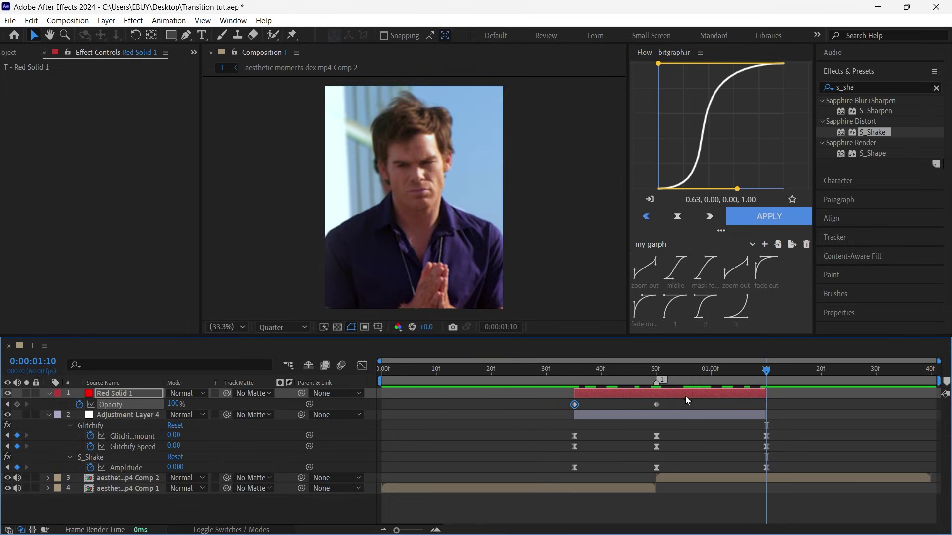
{"action": "left_click", "coordinate": [176, 405]}
{"action": "type", "text": "0"}
{"action": "key", "text": "Return"}
- Ease the red solid's Opacity keyframes and steepen their speed graph toward the cut
{"action": "left_click", "coordinate": [363, 367]}
{"action": "left_click_drag", "start_coordinate": [527, 439], "coordinate": [646, 461]}
{"action": "left_click_drag", "start_coordinate": [857, 447], "coordinate": [617, 479]}
{"action": "left_click", "coordinate": [766, 476]}
{"action": "left_click", "coordinate": [363, 366]}
- Set the red solid's blending mode to Overlay, checking it at 0:00:00:50
{"action": "left_click", "coordinate": [654, 373]}
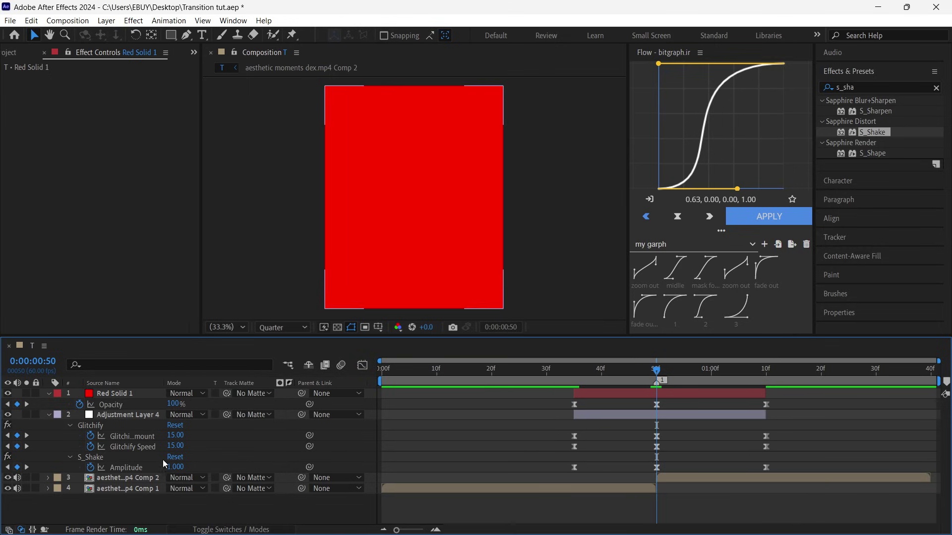
{"action": "left_click", "coordinate": [196, 393]}
{"action": "left_click", "coordinate": [221, 296]}
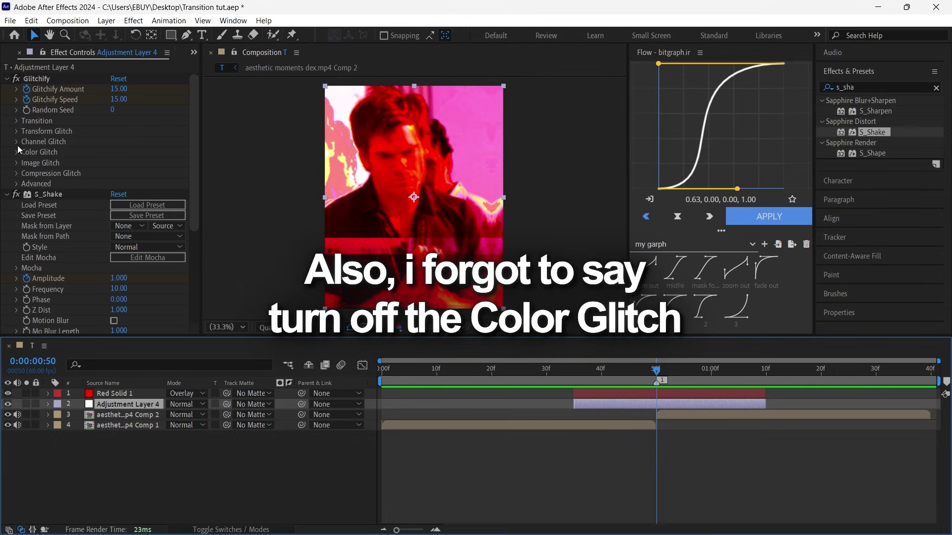
- Disable Color Glitch in the adjustment layer's Glitchify effect and preview the transition from the start
{"action": "left_click", "coordinate": [17, 152]}
{"action": "left_click", "coordinate": [114, 163]}
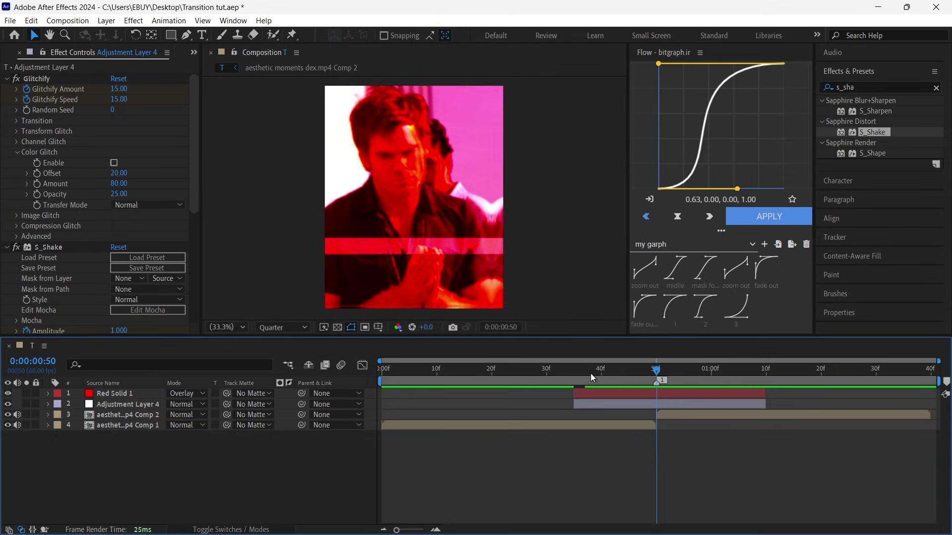
{"action": "key", "text": "Home"}
{"action": "key", "text": "space"}
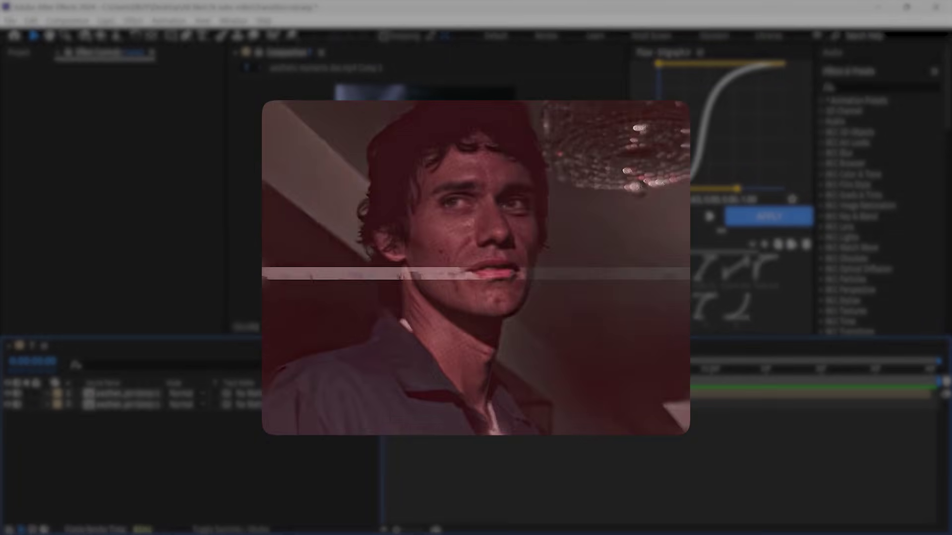
- Create a fresh adjustment layer above the two clips and trim it to run from 0:00:00:30 to 0:00:01:10
{"action": "key", "text": "ctrl+alt+y"}
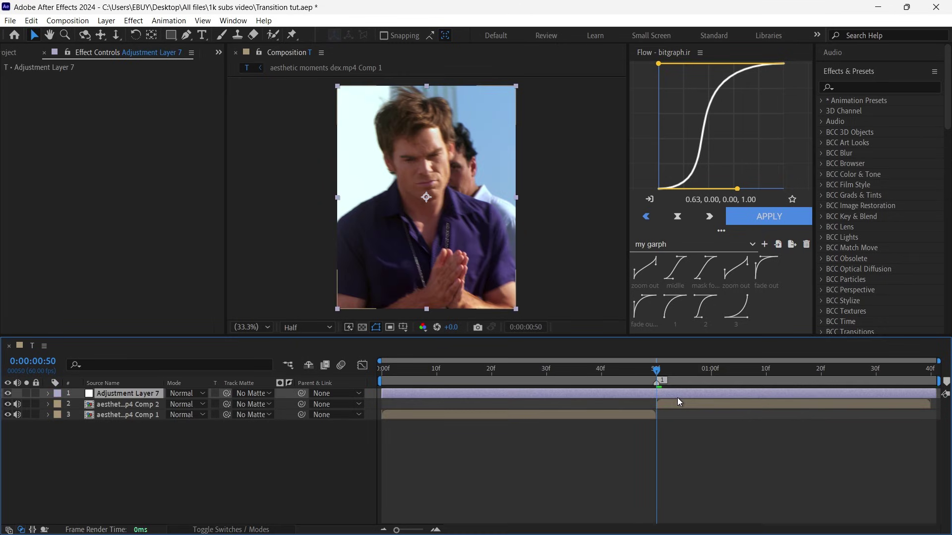
{"action": "key", "text": "shift+Page_Up"}
{"action": "key", "text": "shift+Page_Up"}
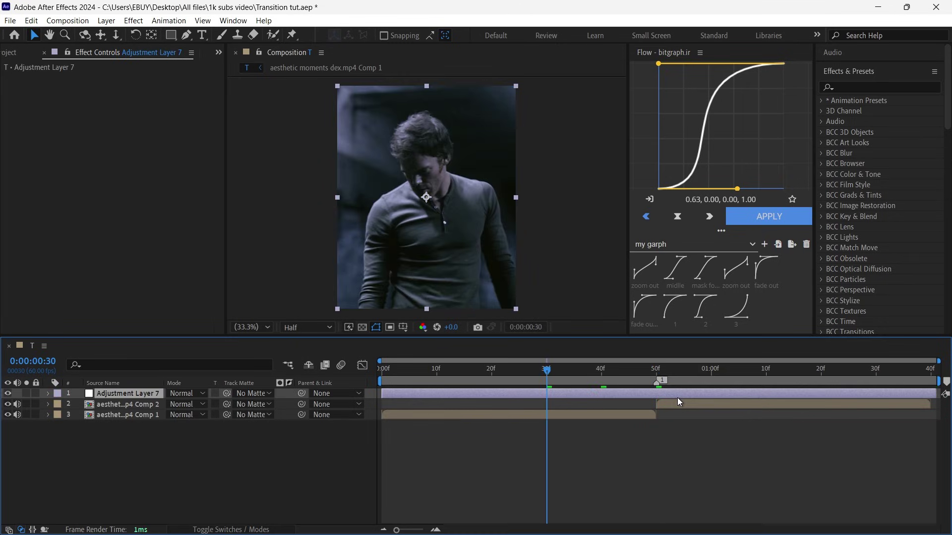
{"action": "key", "text": "alt+bracketleft"}
{"action": "key", "text": "shift+Page_Down"}
{"action": "key", "text": "shift+Page_Down"}
{"action": "key", "text": "shift+Page_Down"}
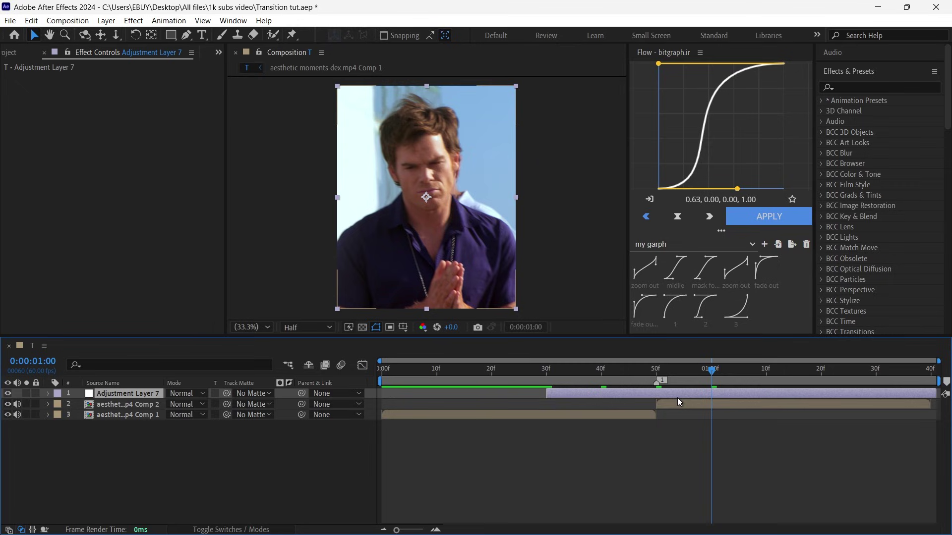
{"action": "key", "text": "Page_Down"}
{"action": "key", "text": "Page_Down"}
{"action": "key", "text": "Page_Down"}
{"action": "key", "text": "Page_Down"}
{"action": "key", "text": "Page_Down"}
{"action": "key", "text": "Page_Down"}
{"action": "key", "text": "Page_Down"}
{"action": "key", "text": "Page_Down"}
{"action": "key", "text": "Page_Down"}
{"action": "key", "text": "alt+bracketright"}
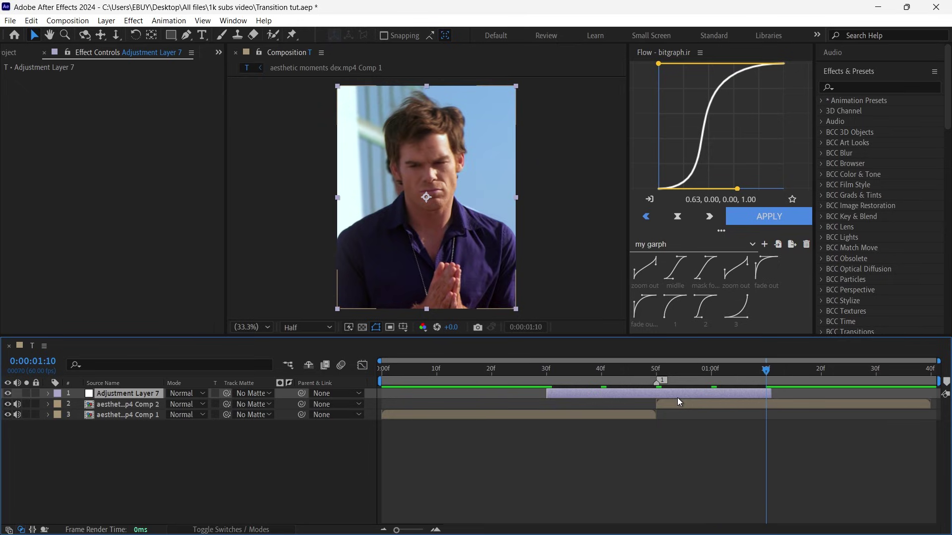
- Apply the BCC Cross Glitch OBSOLETE effect to the adjustment layer with the playhead at 0:00:00:50
{"action": "key", "text": "j"}
{"action": "left_click", "coordinate": [904, 86]}
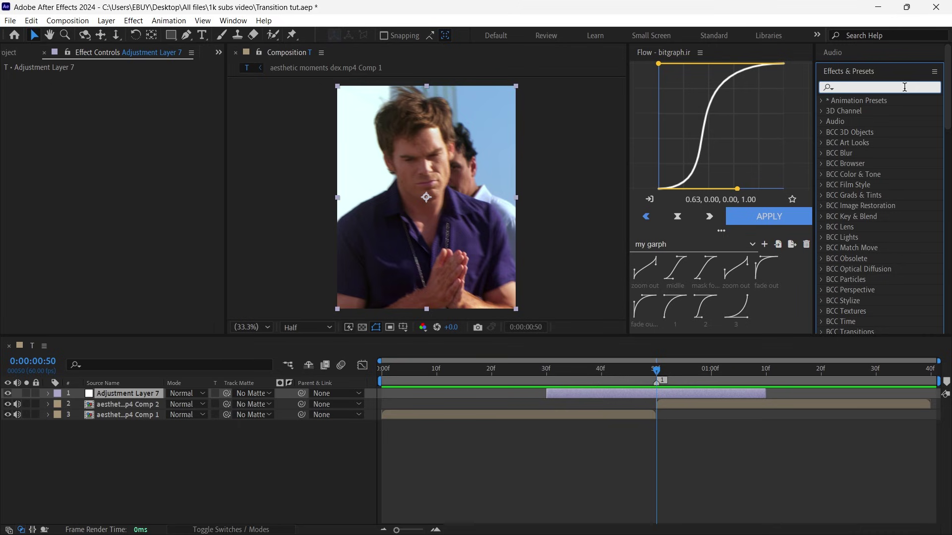
{"action": "type", "text": "bcc cros"}
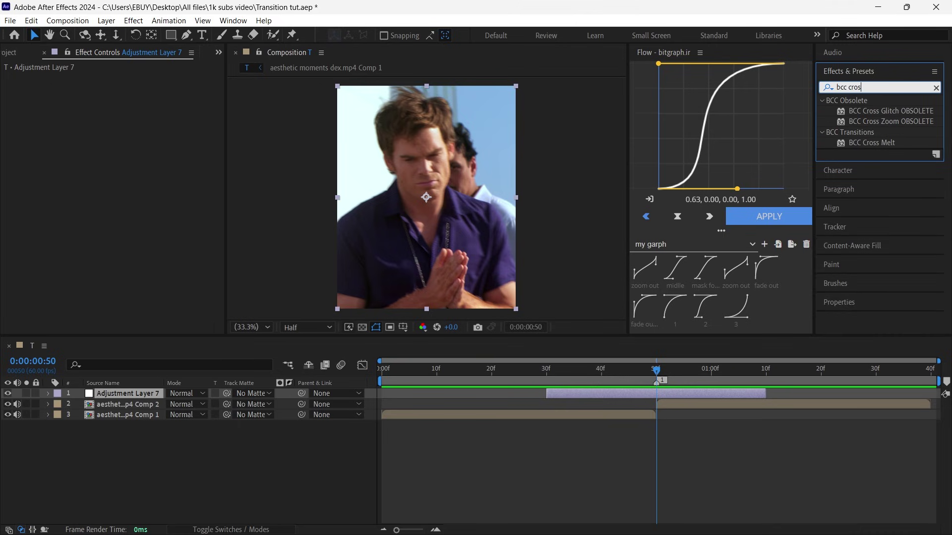
{"action": "left_click_drag", "start_coordinate": [929, 110], "coordinate": [610, 386]}
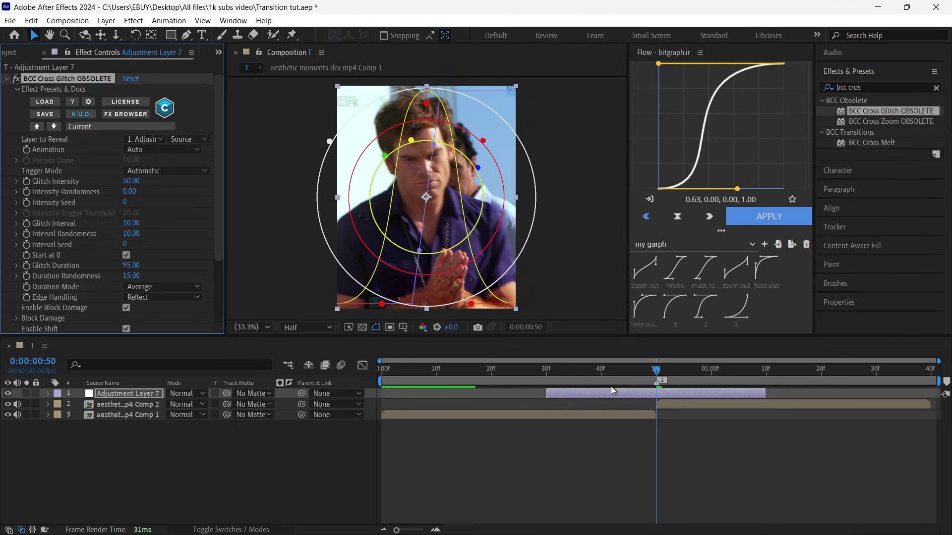
- Set the BCC Cross Glitch effect's Glitch Intensity to 100 and its Intensity Seed to 100
{"action": "left_click", "coordinate": [131, 181]}
{"action": "type", "text": "100"}
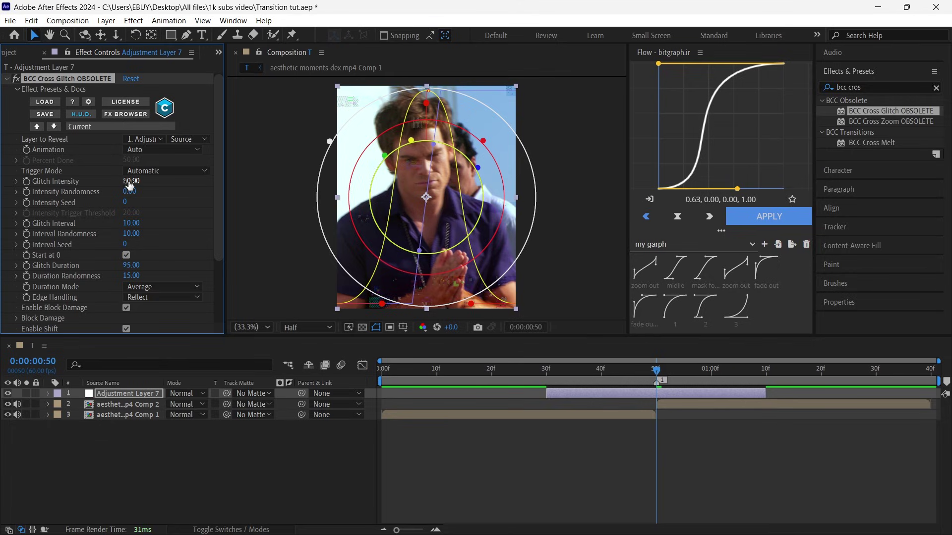
{"action": "key", "text": "Return"}
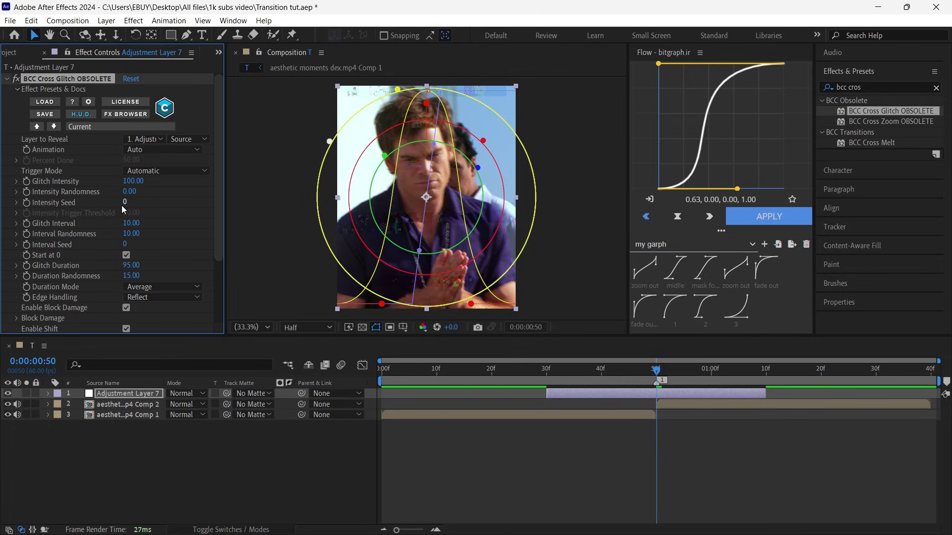
{"action": "left_click", "coordinate": [124, 202]}
{"action": "type", "text": "100"}
{"action": "key", "text": "Return"}
- Keyframe Glitch Intensity at 100 on the cut at 0:00:00:50, with 0 at 0:00:00:30 and 0 at 0:00:01:10
{"action": "left_click", "coordinate": [26, 182]}
{"action": "key", "text": "u"}
{"action": "left_click", "coordinate": [547, 371]}
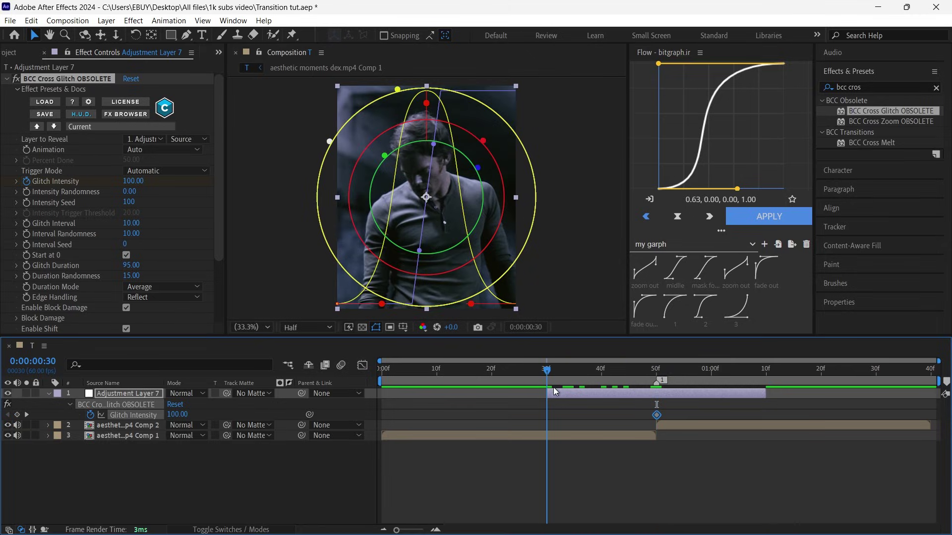
{"action": "left_click", "coordinate": [180, 416]}
{"action": "type", "text": "0"}
{"action": "key", "text": "Return"}
{"action": "left_click_drag", "start_coordinate": [548, 370], "coordinate": [766, 388]}
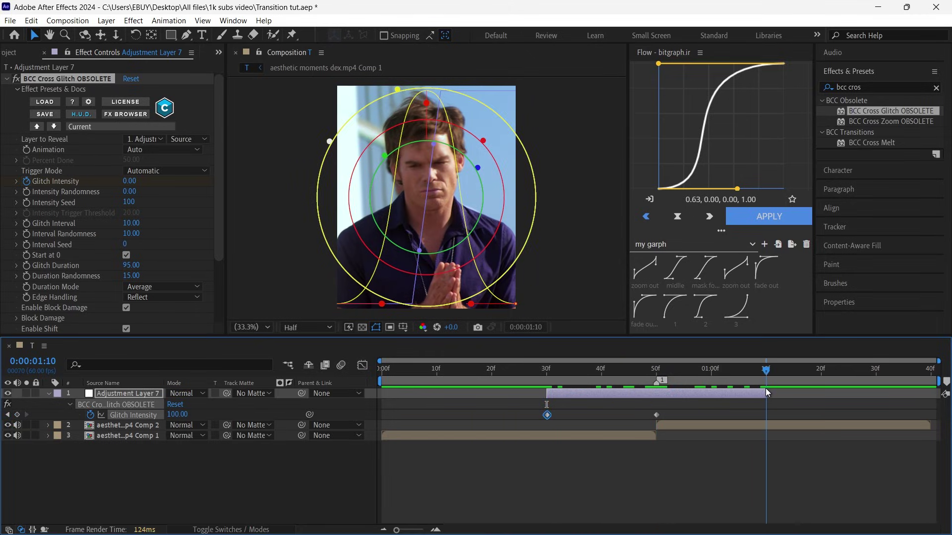
{"action": "left_click", "coordinate": [179, 415]}
{"action": "type", "text": "0"}
{"action": "key", "text": "Return"}
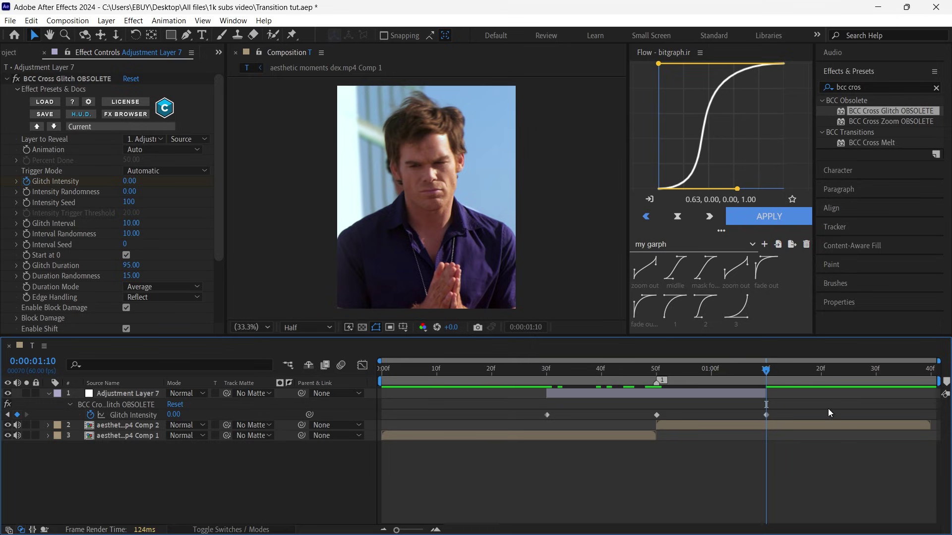
- Apply Easy Ease to all three Glitch Intensity keyframes
{"action": "left_click_drag", "start_coordinate": [828, 408], "coordinate": [429, 439]}
{"action": "key", "text": "F9"}
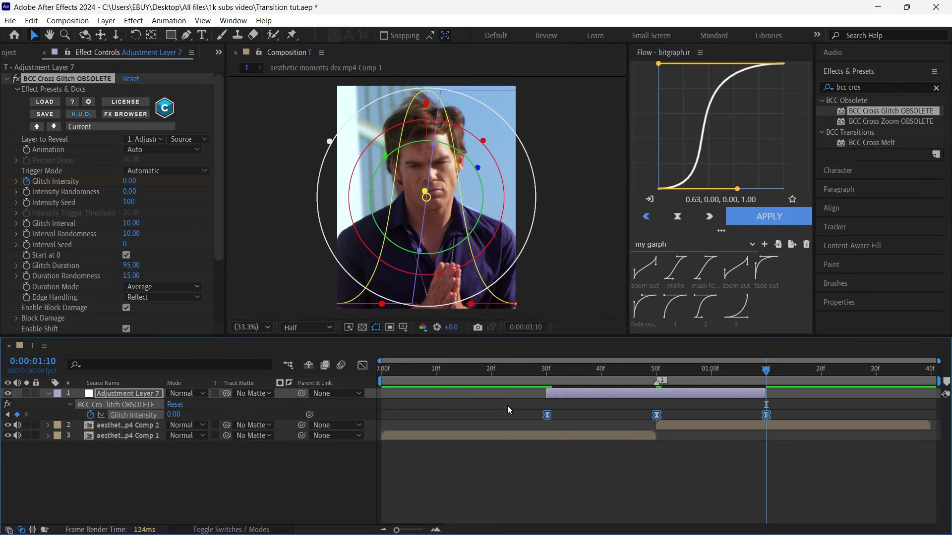
{"action": "left_click", "coordinate": [507, 405]}
- Add Glitchify to the adjustment layer at 0:00:00:50, keyframing its Glitchify Amount at 15 and Glitchify Speed at 50
{"action": "left_click", "coordinate": [656, 370]}
{"action": "left_click", "coordinate": [887, 86]}
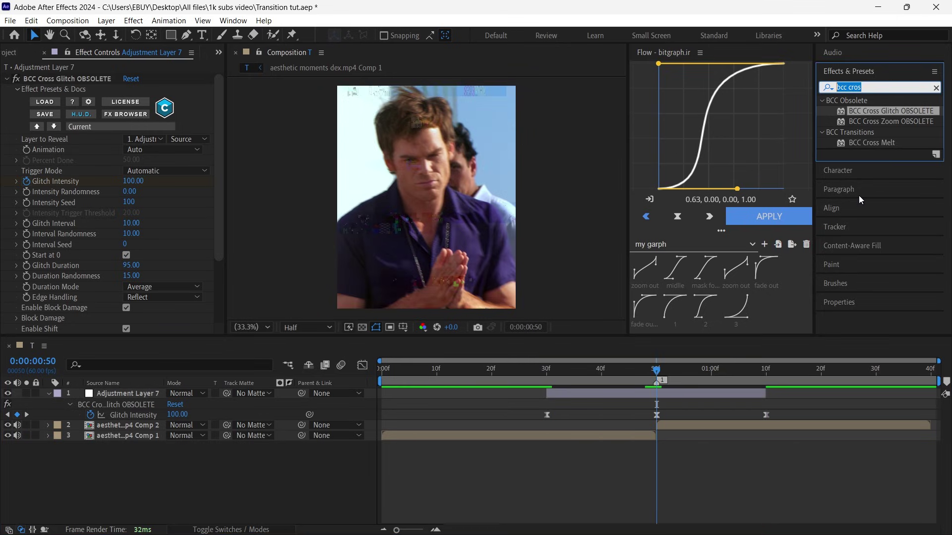
{"action": "type", "text": "glitchi"}
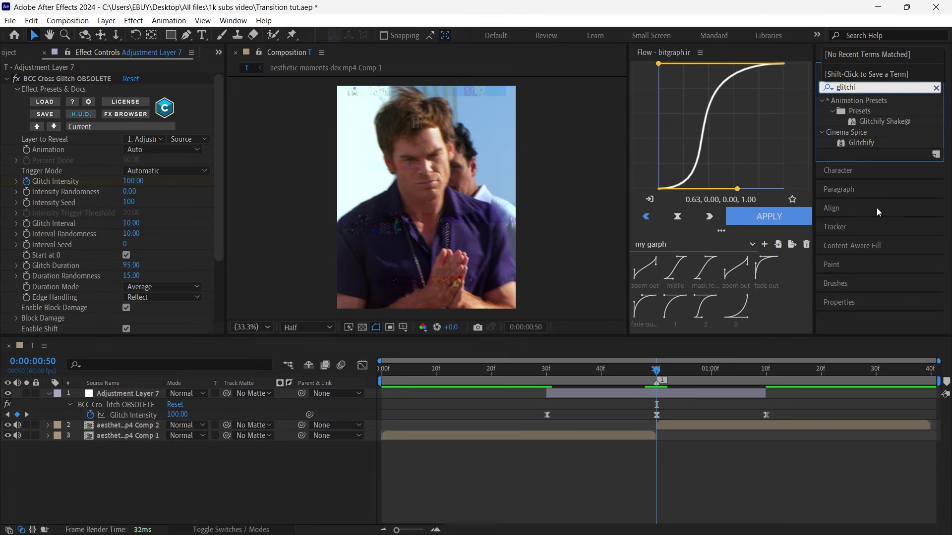
{"action": "left_click_drag", "start_coordinate": [872, 143], "coordinate": [105, 251]}
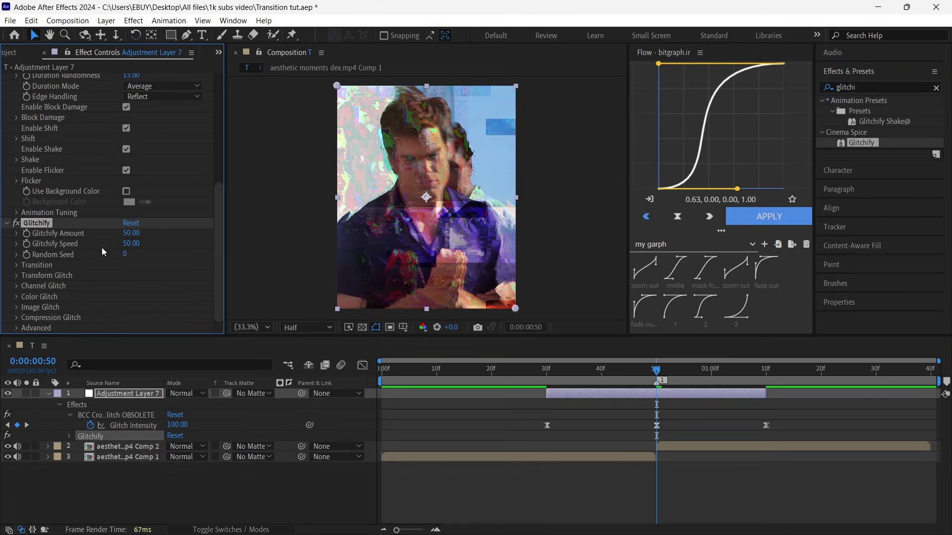
{"action": "left_click", "coordinate": [130, 233]}
{"action": "type", "text": "15"}
{"action": "key", "text": "Return"}
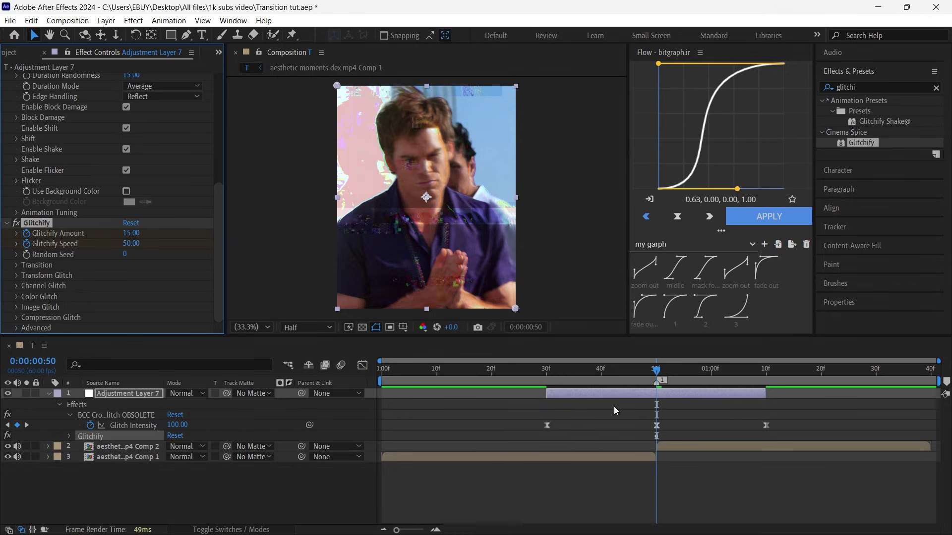
- Set Glitchify Amount and Glitchify Speed to 0 at both 0:00:00:30 and 0:00:01:10
{"action": "key", "text": "u"}
{"action": "key", "text": "u"}
{"action": "left_click", "coordinate": [547, 370]}
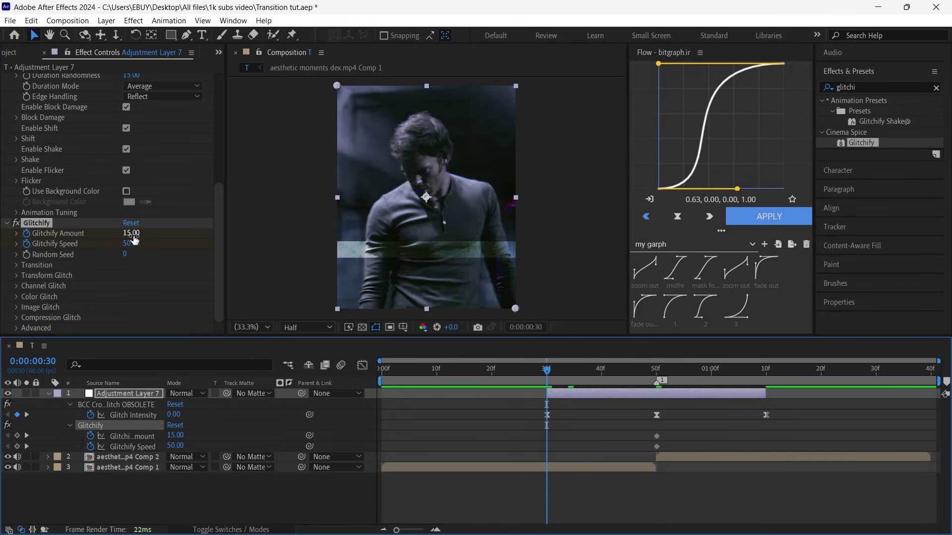
{"action": "left_click_drag", "start_coordinate": [132, 235], "coordinate": [3, 267]}
{"action": "left_click_drag", "start_coordinate": [546, 370], "coordinate": [769, 396]}
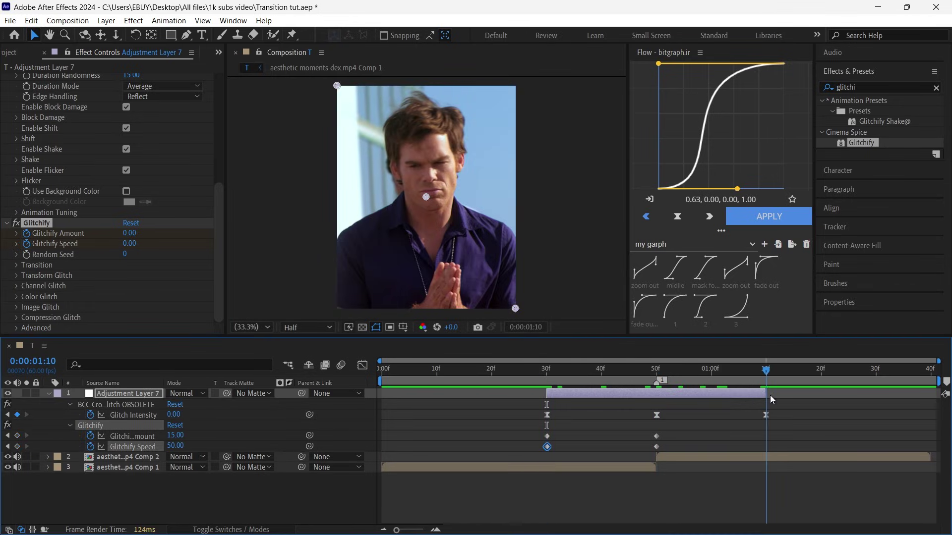
{"action": "left_click_drag", "start_coordinate": [134, 236], "coordinate": [26, 255]}
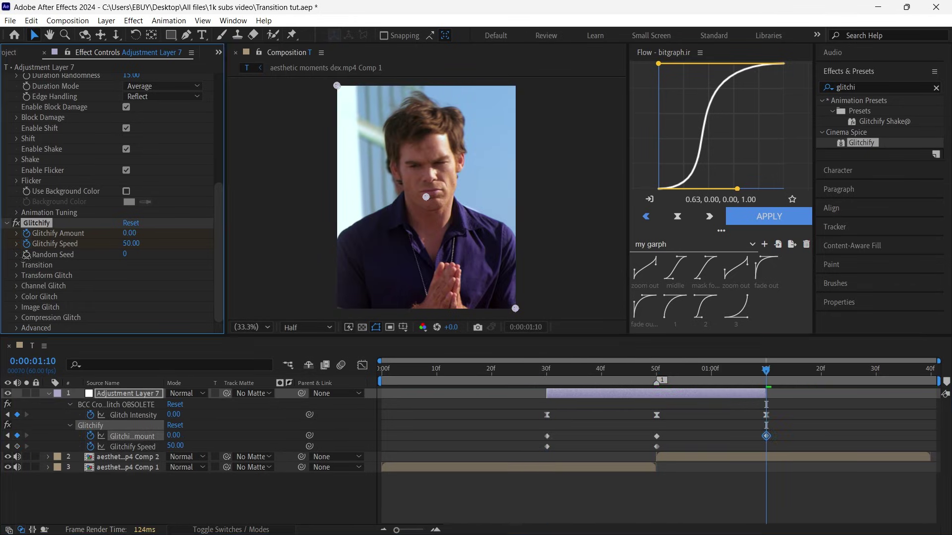
{"action": "left_click", "coordinate": [131, 243]}
{"action": "type", "text": "0"}
{"action": "key", "text": "Return"}
- Ease the Glitchify Amount and Glitchify Speed keyframes and adjust their speed graph around the cut
{"action": "left_click_drag", "start_coordinate": [816, 433], "coordinate": [504, 462]}
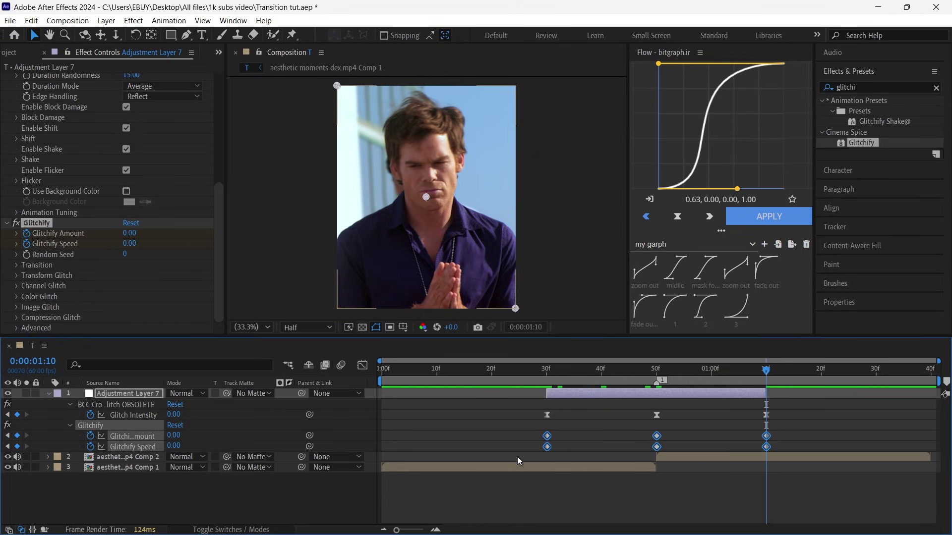
{"action": "left_click", "coordinate": [363, 365]}
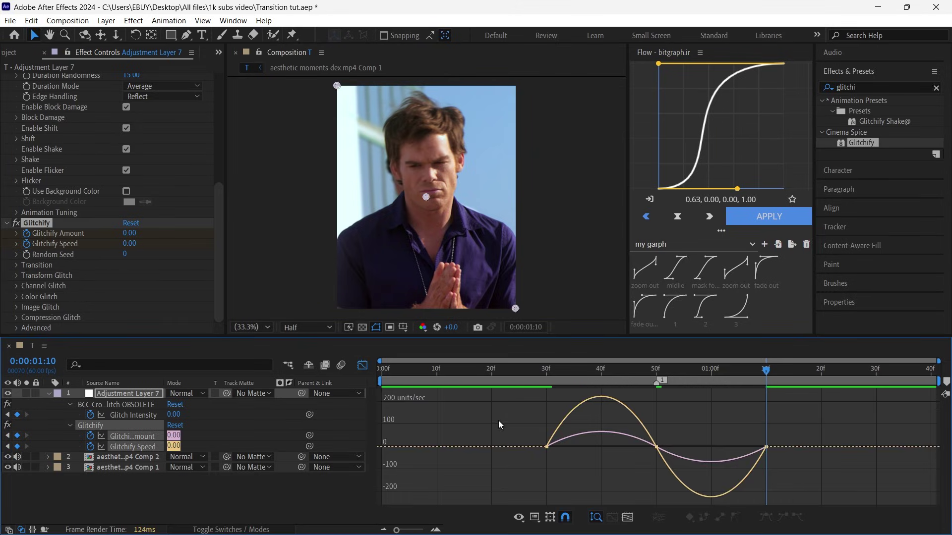
{"action": "left_click_drag", "start_coordinate": [499, 425], "coordinate": [623, 451]}
{"action": "left_click_drag", "start_coordinate": [807, 447], "coordinate": [561, 471]}
{"action": "key", "text": "shift+F3"}
- Add the S_HueSatBright effect to the adjustment layer below Glitchify, with the playhead at 0:00:00:50
{"action": "left_click", "coordinate": [657, 370]}
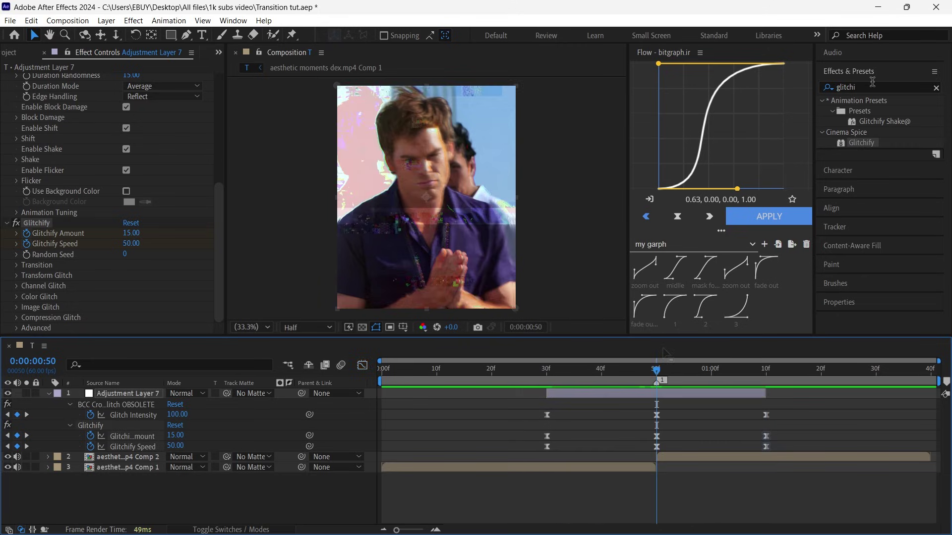
{"action": "double_click", "coordinate": [887, 87]}
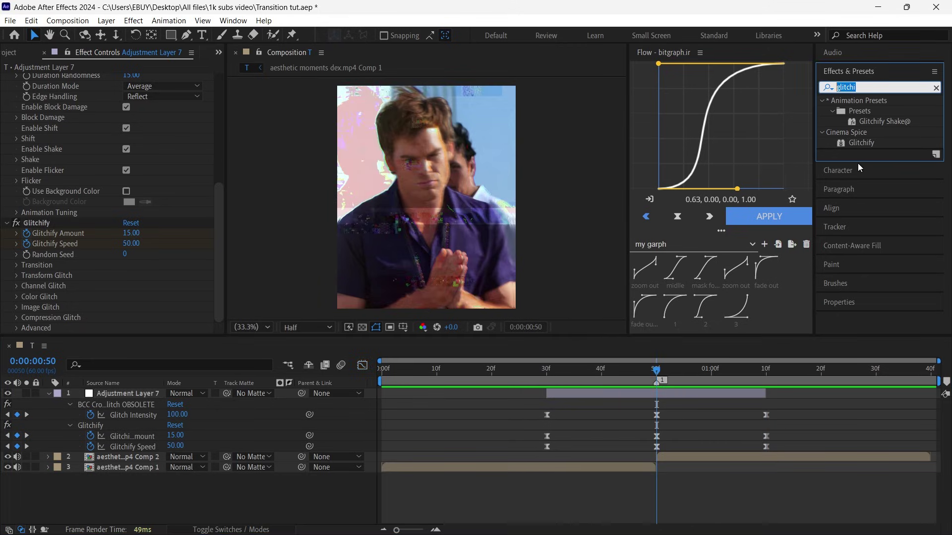
{"action": "type", "text": "husat"}
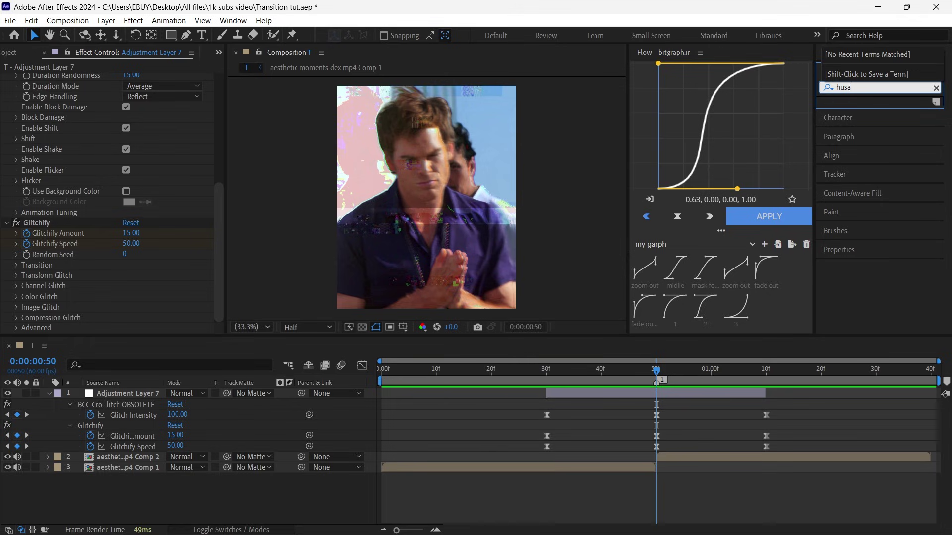
{"action": "key", "text": "BackSpace"}
{"action": "key", "text": "BackSpace"}
{"action": "key", "text": "BackSpace"}
{"action": "key", "text": "BackSpace"}
{"action": "type", "text": "s_hu"}
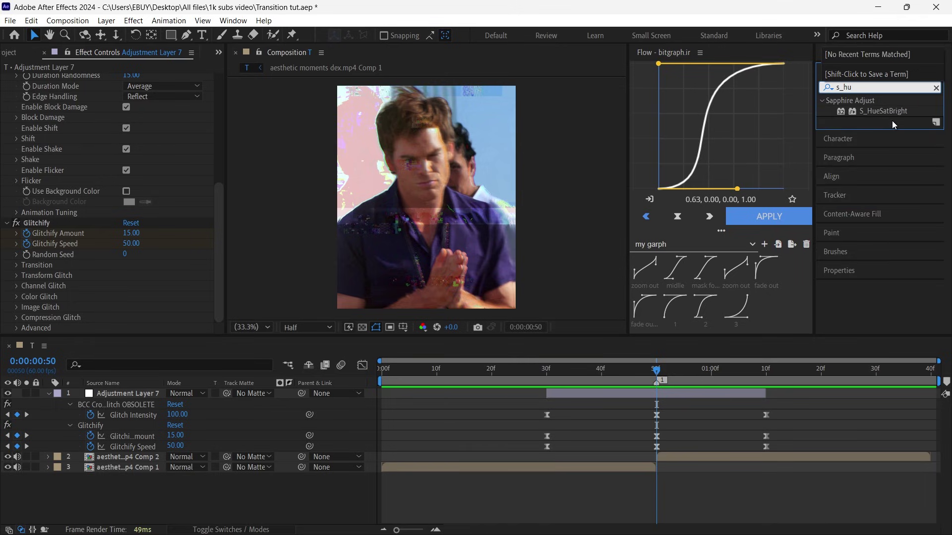
{"action": "left_click_drag", "start_coordinate": [884, 112], "coordinate": [61, 225]}
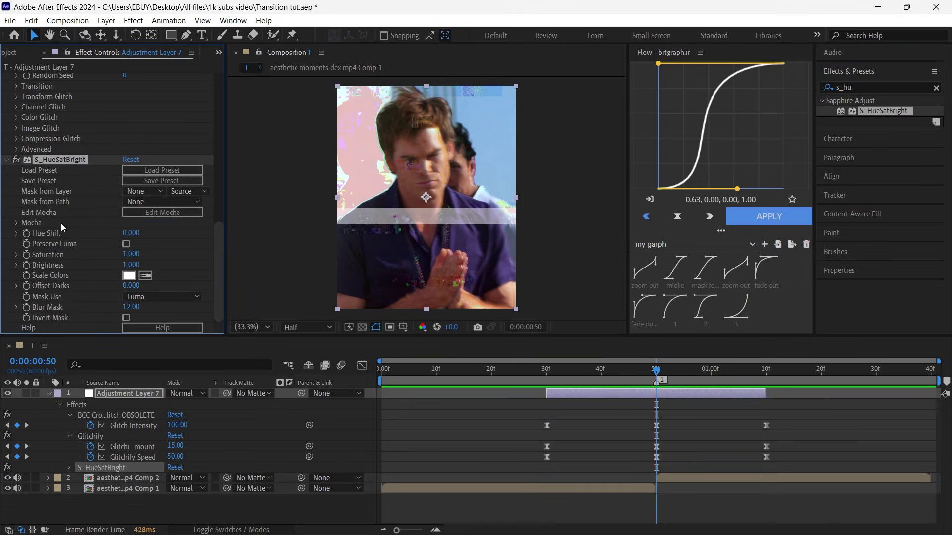
- Disable Color Glitch in the adjustment layer's Glitchify effect
{"action": "scroll", "coordinate": [54, 230], "scroll_direction": "up", "scroll_amount": 5}
{"action": "left_click", "coordinate": [16, 229]}
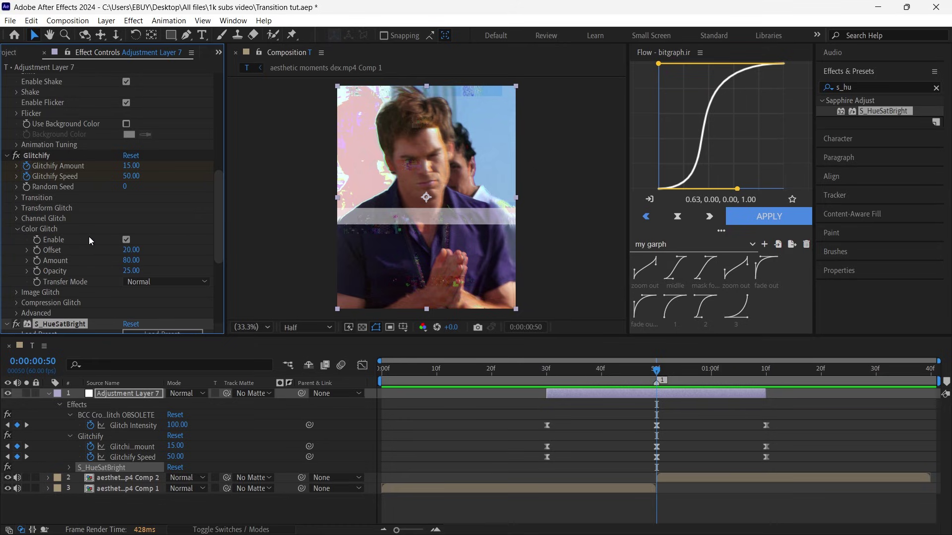
{"action": "left_click", "coordinate": [127, 240]}
{"action": "left_click", "coordinate": [16, 230]}
{"action": "scroll", "coordinate": [52, 208], "scroll_direction": "down", "scroll_amount": 5}
- Keyframe S_HueSatBright's Scale Colors at 0:00:00:50 with the dark red 970000
{"action": "left_click", "coordinate": [62, 161]}
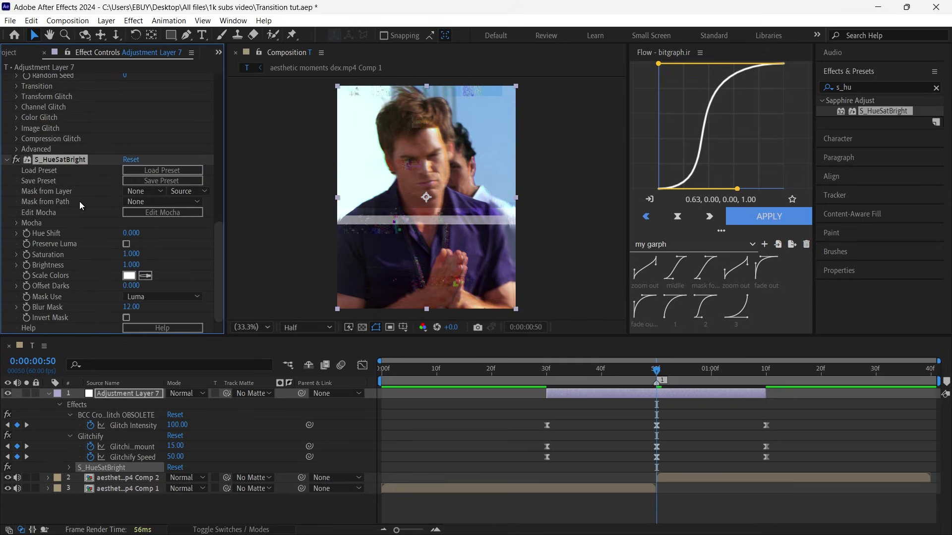
{"action": "left_click", "coordinate": [27, 275]}
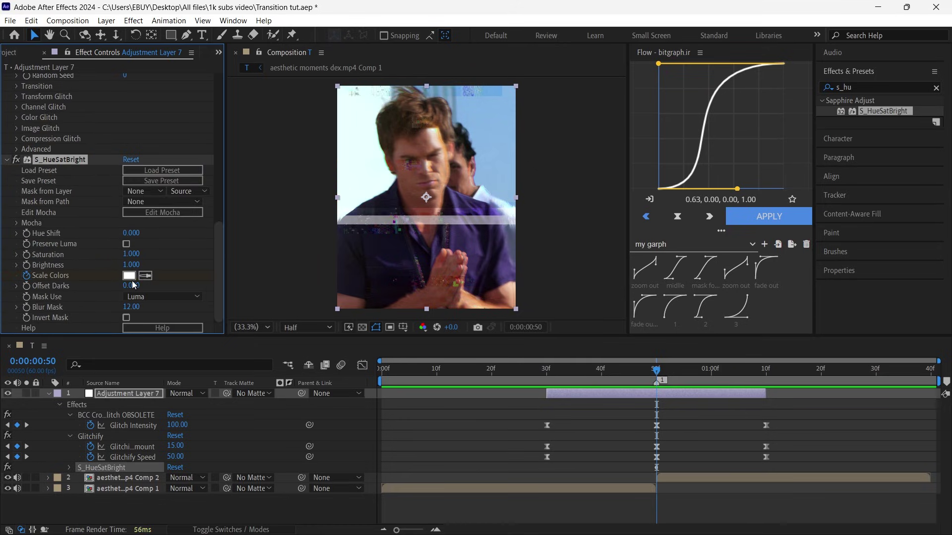
{"action": "left_click", "coordinate": [129, 276]}
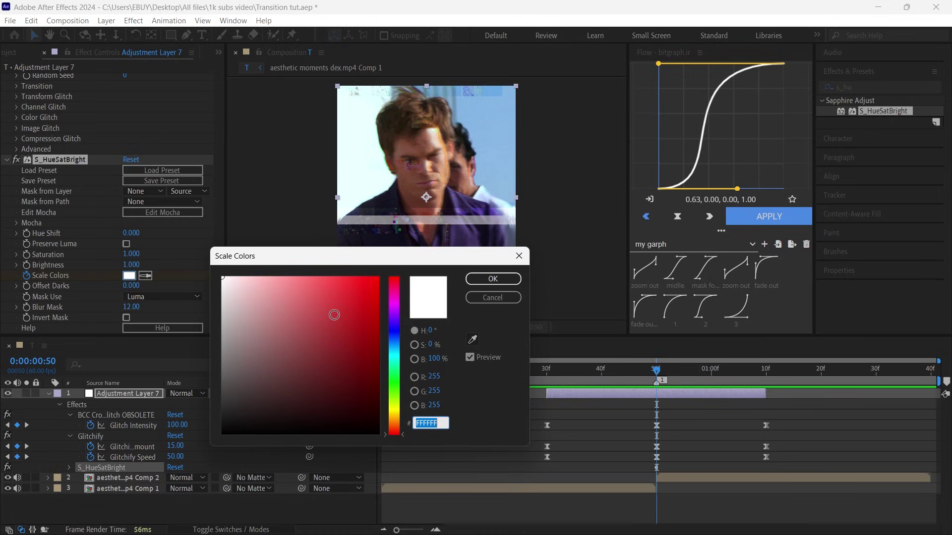
{"action": "left_click", "coordinate": [344, 325]}
{"action": "left_click_drag", "start_coordinate": [344, 324], "coordinate": [397, 347]}
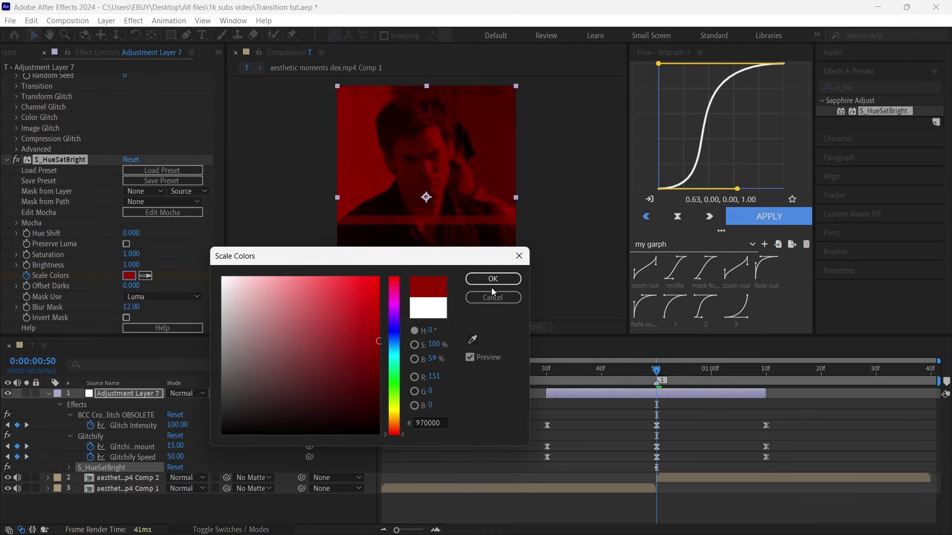
{"action": "left_click", "coordinate": [492, 280]}
- Set Scale Colors to white at both 0:00:00:30 and 0:00:01:10
{"action": "key", "text": "u"}
{"action": "left_click_drag", "start_coordinate": [656, 371], "coordinate": [558, 379]}
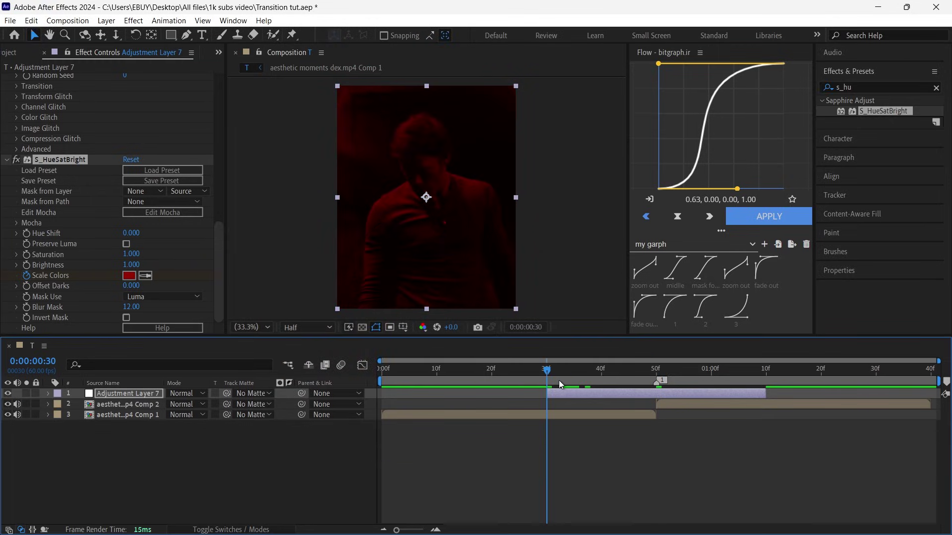
{"action": "left_click", "coordinate": [132, 276]}
{"action": "left_click_drag", "start_coordinate": [232, 285], "coordinate": [208, 272]}
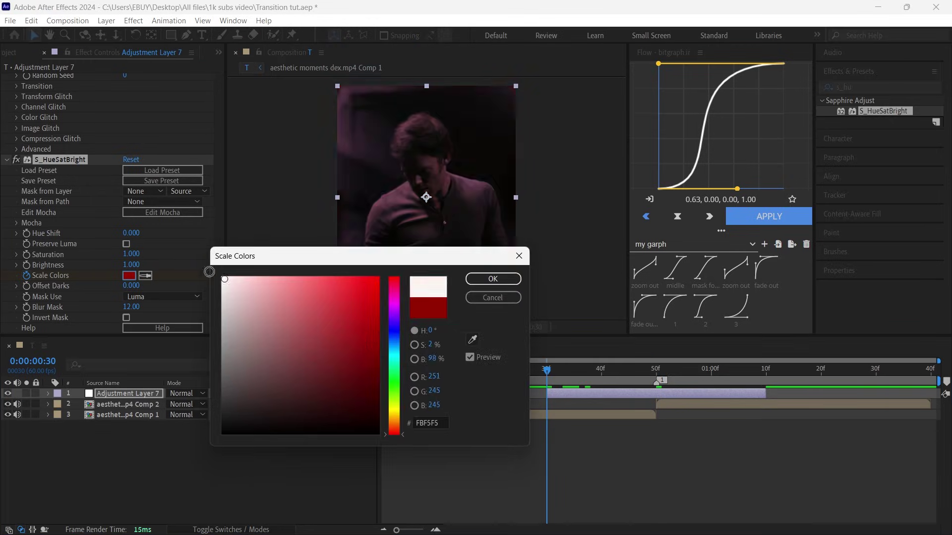
{"action": "left_click", "coordinate": [492, 282]}
{"action": "left_click_drag", "start_coordinate": [671, 372], "coordinate": [765, 384]}
{"action": "left_click", "coordinate": [129, 276]}
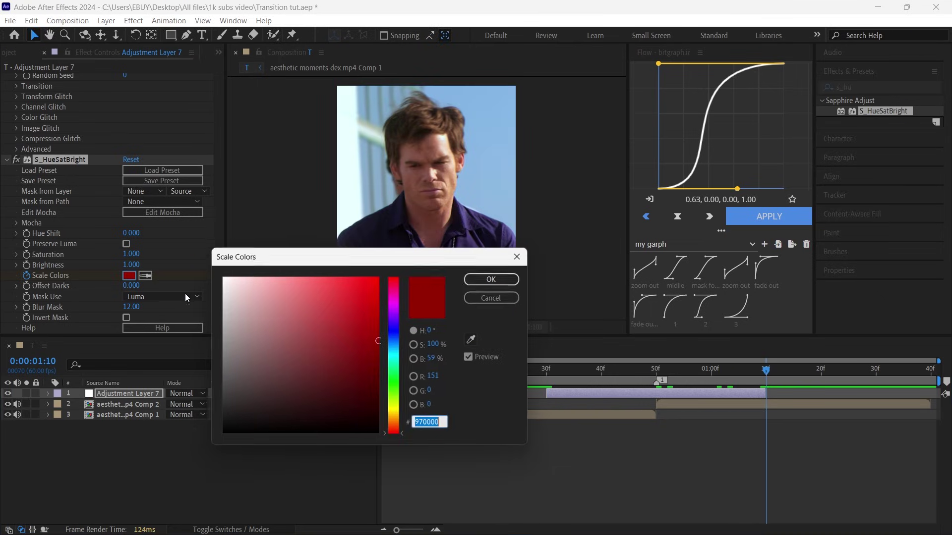
{"action": "left_click", "coordinate": [225, 275]}
{"action": "left_click", "coordinate": [491, 278]}
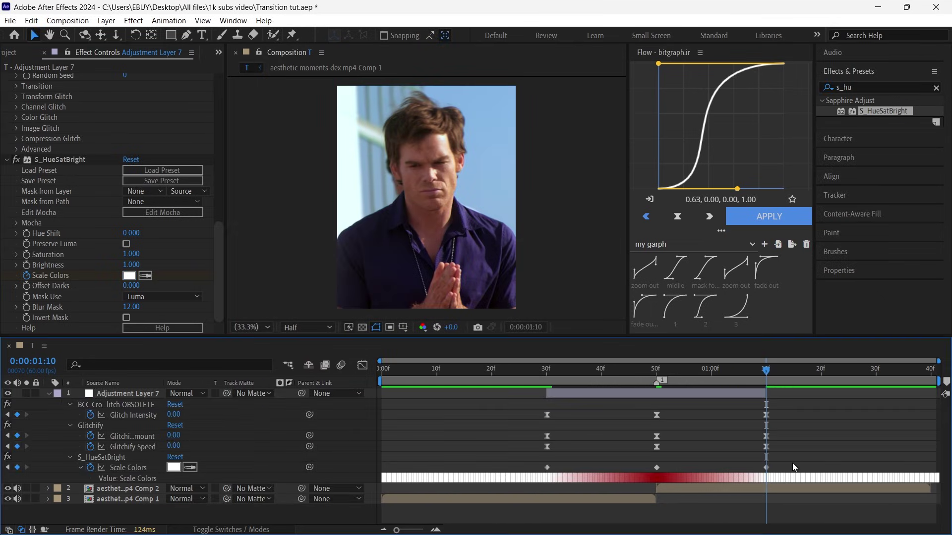
- Apply Easy Ease to all three Scale Colors keyframes
{"action": "left_click_drag", "start_coordinate": [792, 463], "coordinate": [516, 475]}
{"action": "key", "text": "F9"}
{"action": "left_click", "coordinate": [617, 431]}
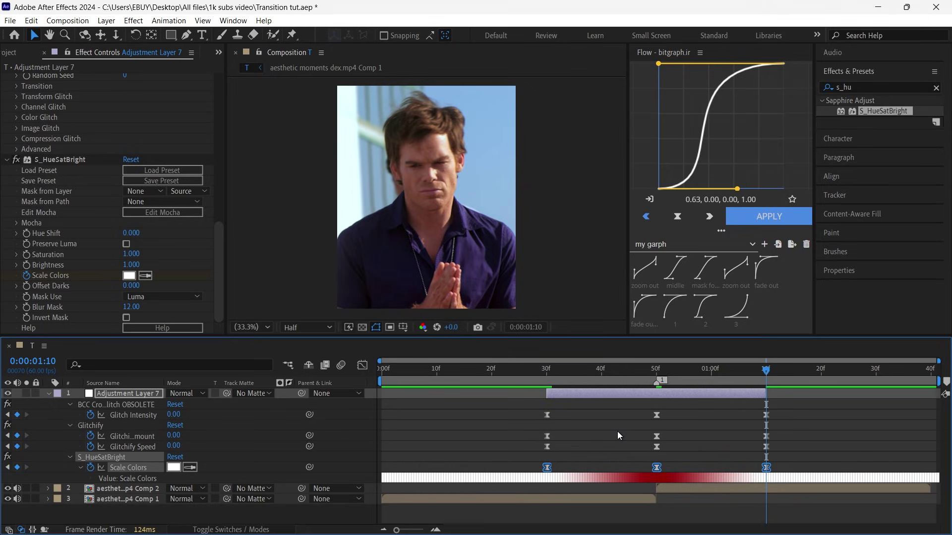
- Apply the S_Shake effect to the adjustment layer with the playhead at 0:00:00:50
{"action": "key", "text": "j"}
{"action": "left_click", "coordinate": [849, 88]}
{"action": "type", "text": "sha"}
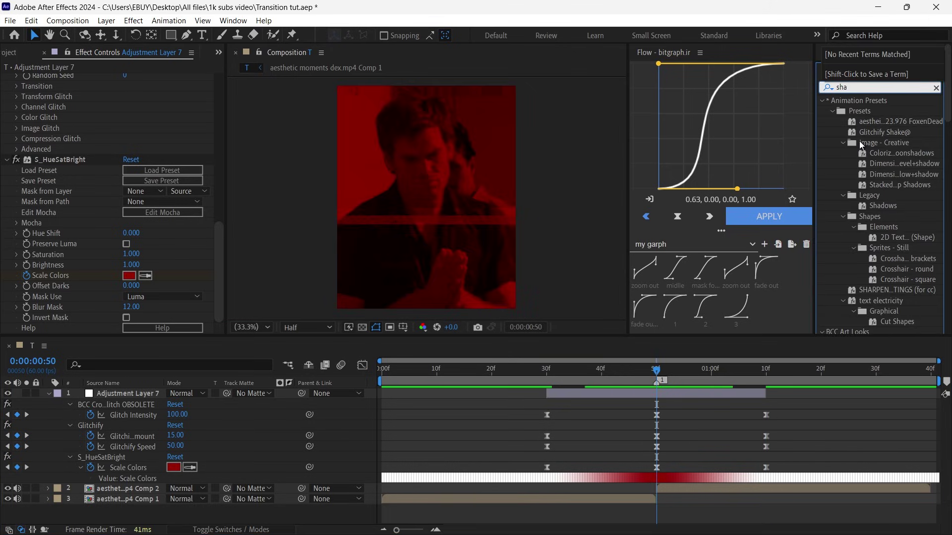
{"action": "type", "text": "ke"}
{"action": "left_click_drag", "start_coordinate": [872, 259], "coordinate": [663, 393]}
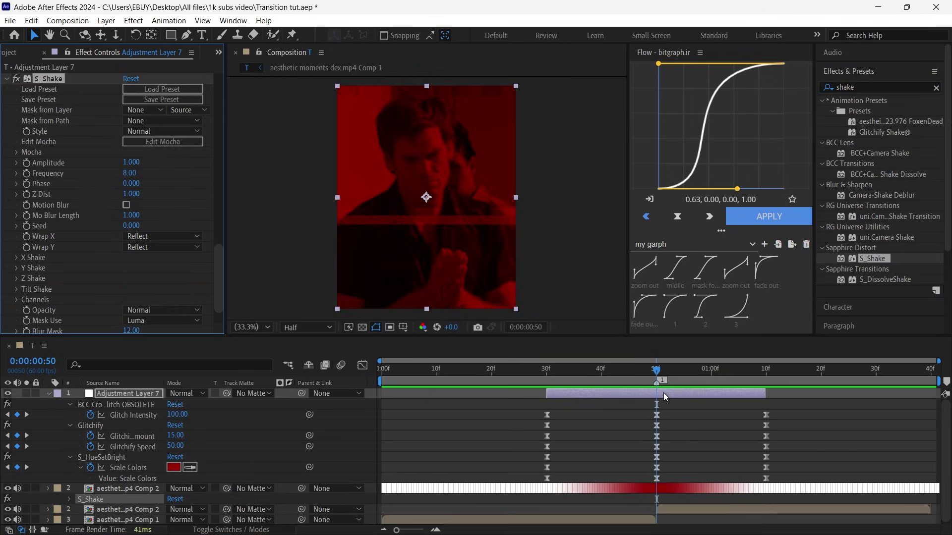
- Keyframe S_Shake's Amplitude at 0:00:00:50 and set its Frequency to 10
{"action": "left_click", "coordinate": [27, 164]}
{"action": "left_click", "coordinate": [129, 173]}
{"action": "type", "text": "10"}
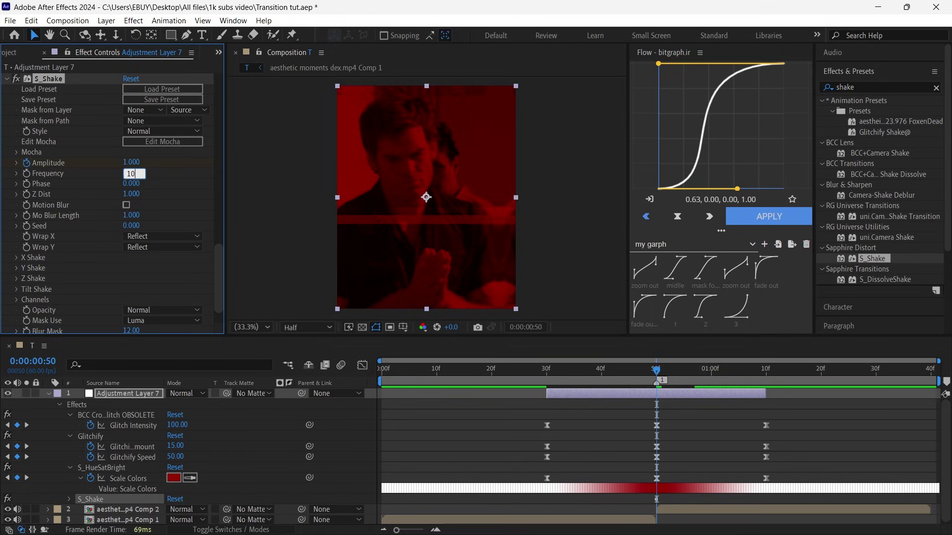
{"action": "left_click", "coordinate": [150, 169]}
- Set S_Shake's Amplitude to 0 at both 0:00:00:30 and 0:00:01:10
{"action": "key", "text": "u"}
{"action": "key", "text": "u"}
{"action": "key", "text": "j"}
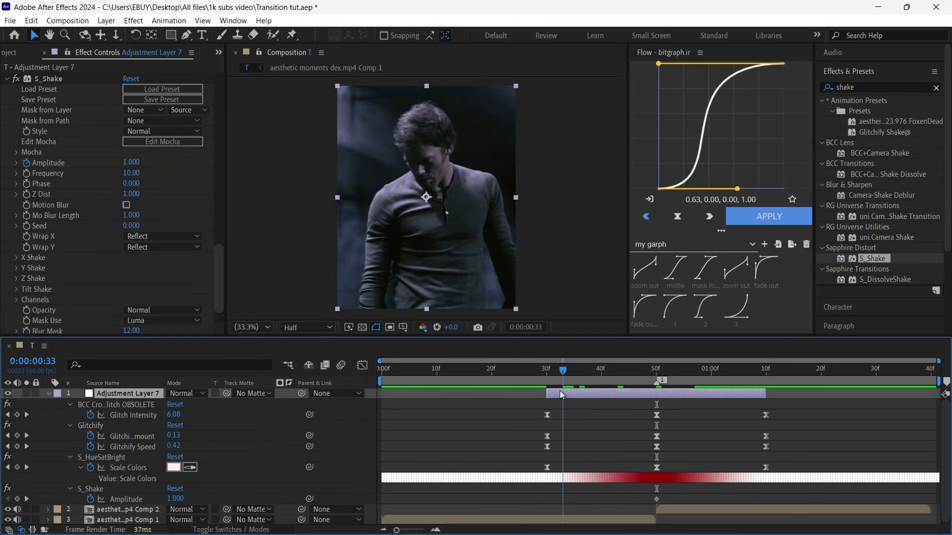
{"action": "left_click", "coordinate": [133, 163]}
{"action": "type", "text": "0"}
{"action": "left_click", "coordinate": [154, 174]}
{"action": "left_click_drag", "start_coordinate": [597, 373], "coordinate": [765, 384]}
{"action": "left_click", "coordinate": [133, 162]}
{"action": "type", "text": "0"}
{"action": "key", "text": "Return"}
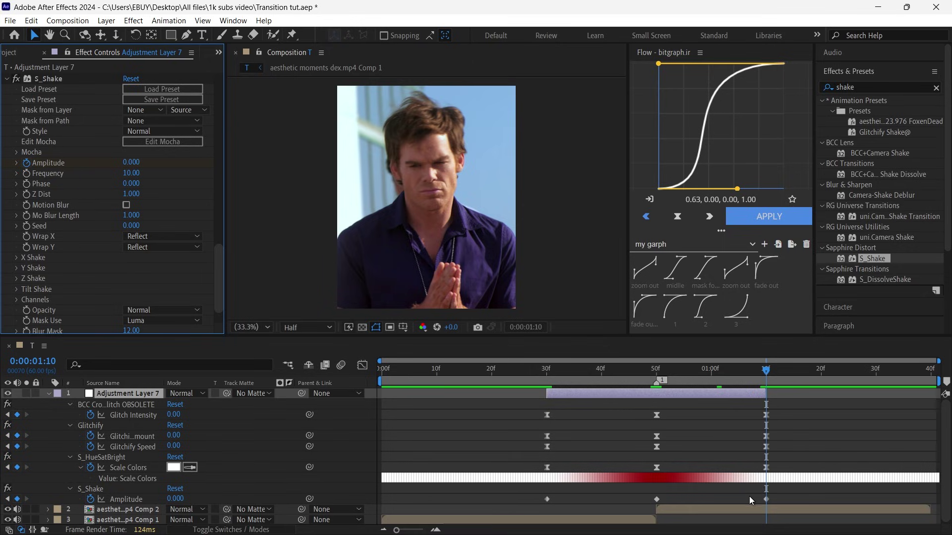
- Apply Easy Ease to the three Amplitude keyframes and extend the outer keyframes' graph handles toward the middle one
{"action": "left_click_drag", "start_coordinate": [793, 493], "coordinate": [447, 508]}
{"action": "key", "text": "F9"}
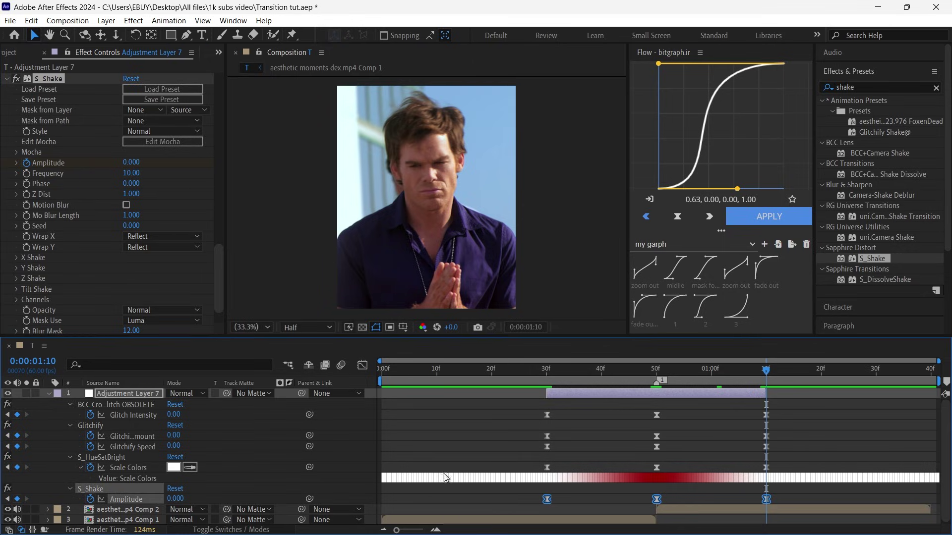
{"action": "left_click", "coordinate": [365, 365]}
{"action": "left_click_drag", "start_coordinate": [494, 428], "coordinate": [632, 449]}
{"action": "left_click", "coordinate": [766, 471]}
{"action": "left_click_drag", "start_coordinate": [747, 470], "coordinate": [674, 470]}
{"action": "left_click", "coordinate": [363, 366]}
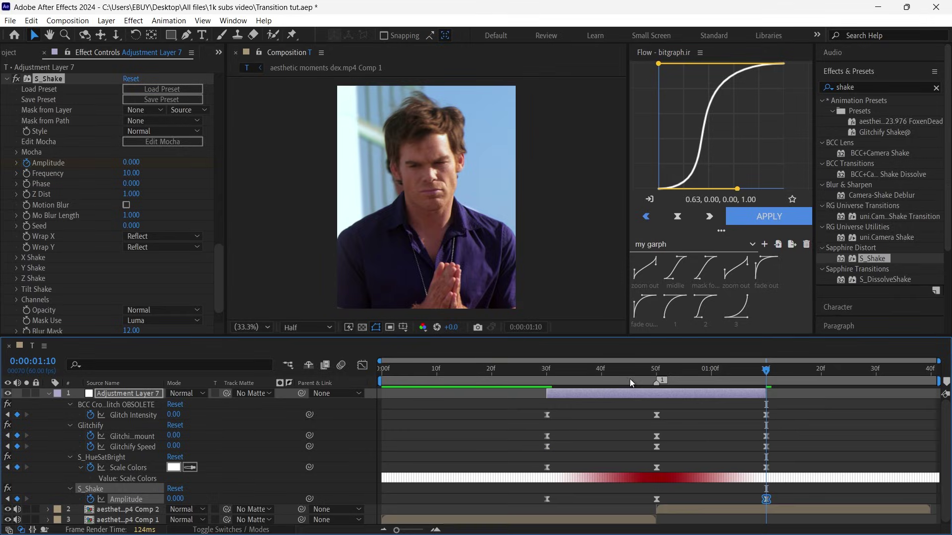
- Add a new adjustment layer and trim its start to 0:00:00:30
{"action": "left_click_drag", "start_coordinate": [645, 371], "coordinate": [656, 373]}
{"action": "key", "text": "s"}
{"action": "key", "text": "ctrl+alt+y"}
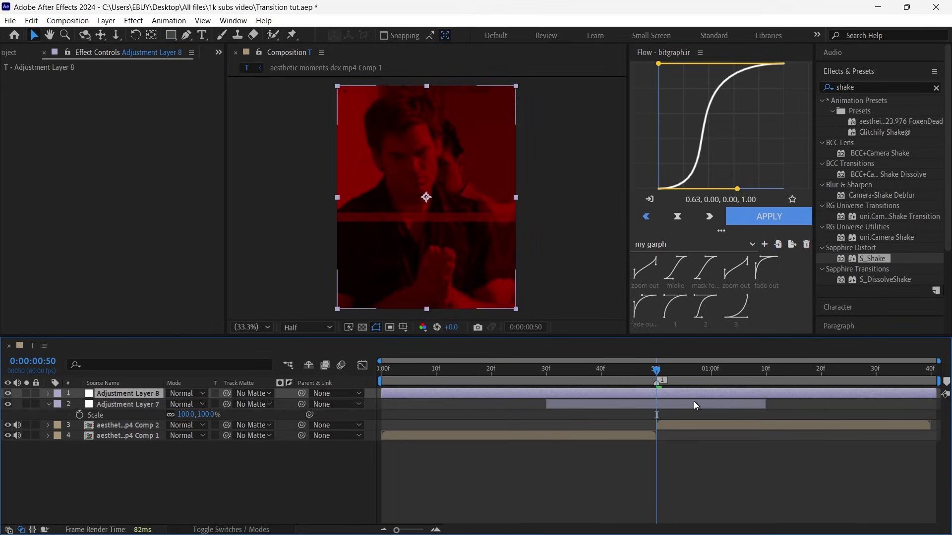
{"action": "left_click", "coordinate": [545, 379]}
{"action": "key", "text": "alt+bracketleft"}
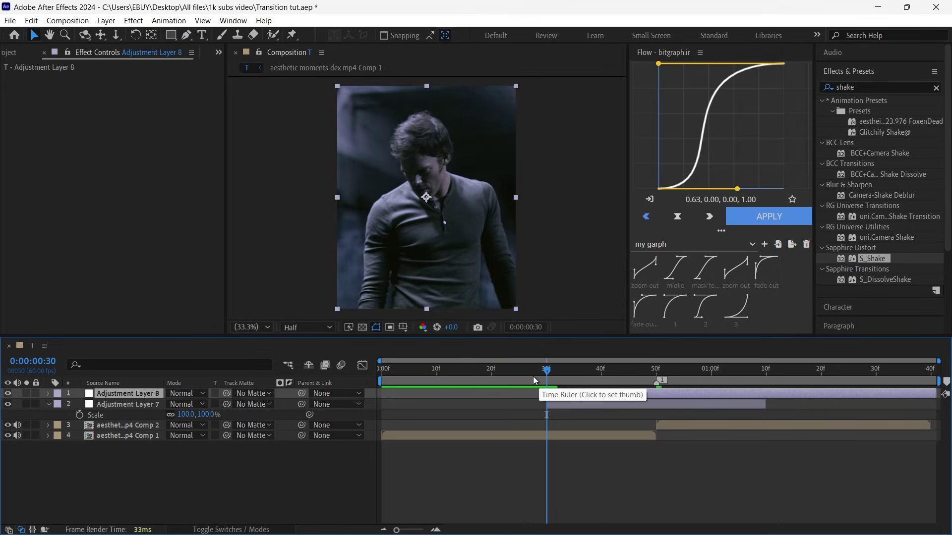
- Trim the end of the new adjustment layer at 0:00:00:59 and move it below Adjustment Layer 7
{"action": "left_click", "coordinate": [659, 381]}
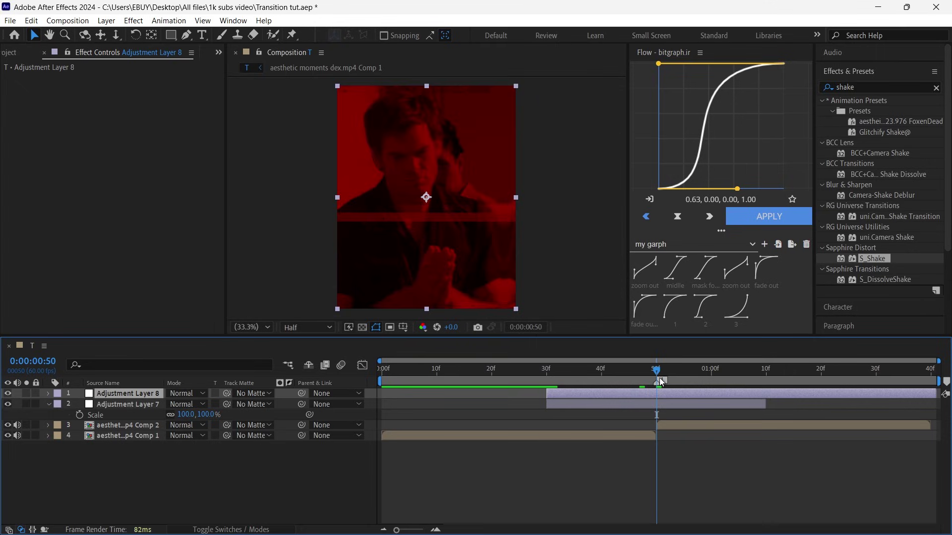
{"action": "key", "text": "Page_Down"}
{"action": "key", "text": "Page_Down"}
{"action": "key", "text": "Page_Down"}
{"action": "key", "text": "Page_Down"}
{"action": "key", "text": "Page_Down"}
{"action": "key", "text": "Page_Down"}
{"action": "key", "text": "Page_Down"}
{"action": "key", "text": "Page_Down"}
{"action": "key", "text": "Page_Down"}
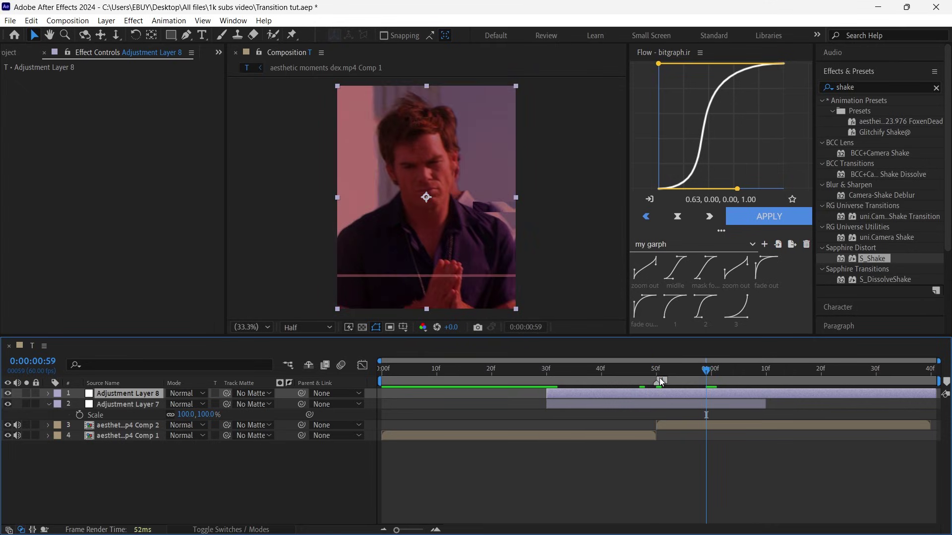
{"action": "key", "text": "alt+bracketright"}
{"action": "left_click_drag", "start_coordinate": [145, 394], "coordinate": [144, 409]}
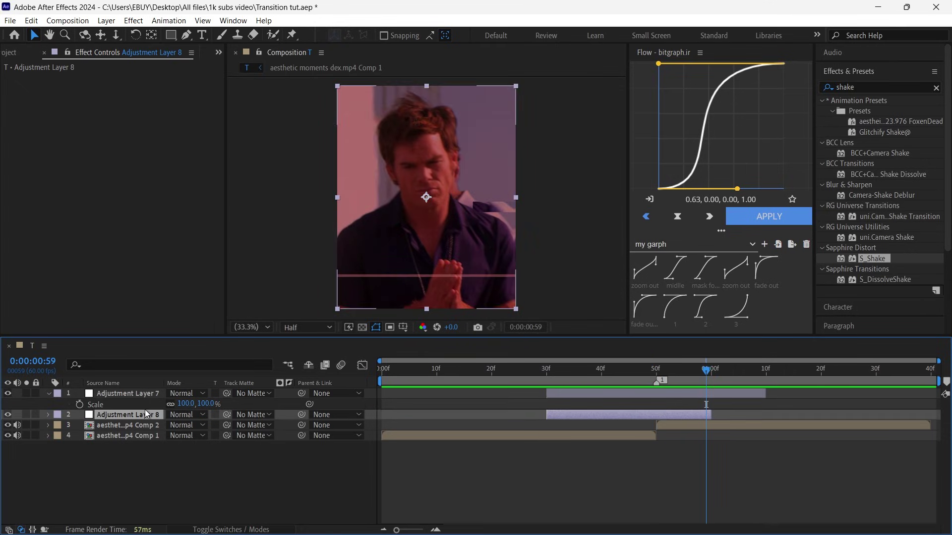
- Apply the Channel category's Invert effect to Adjustment Layer 8 and place the playhead at 0:00:00:50
{"action": "left_click", "coordinate": [860, 87]}
{"action": "type", "text": "inve"}
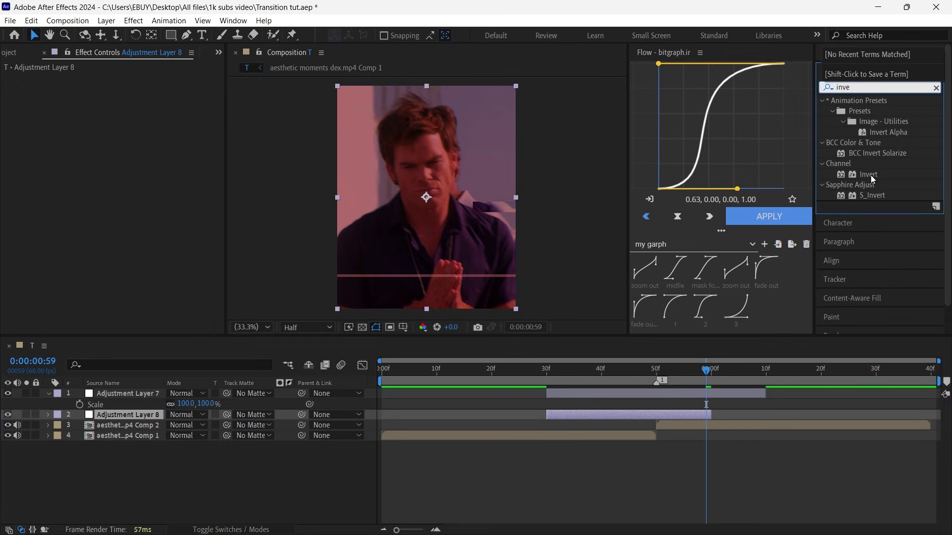
{"action": "left_click_drag", "start_coordinate": [867, 174], "coordinate": [644, 413]}
{"action": "left_click_drag", "start_coordinate": [678, 377], "coordinate": [662, 380]}
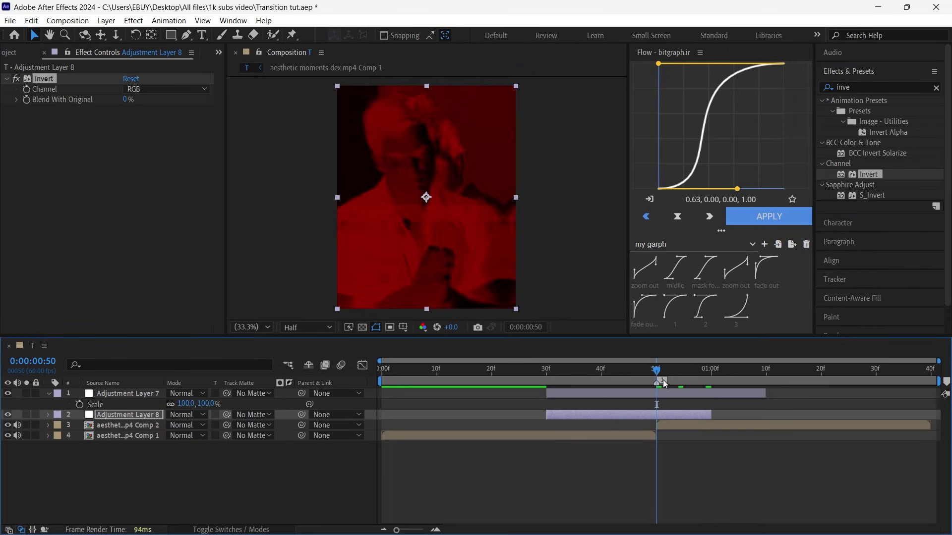